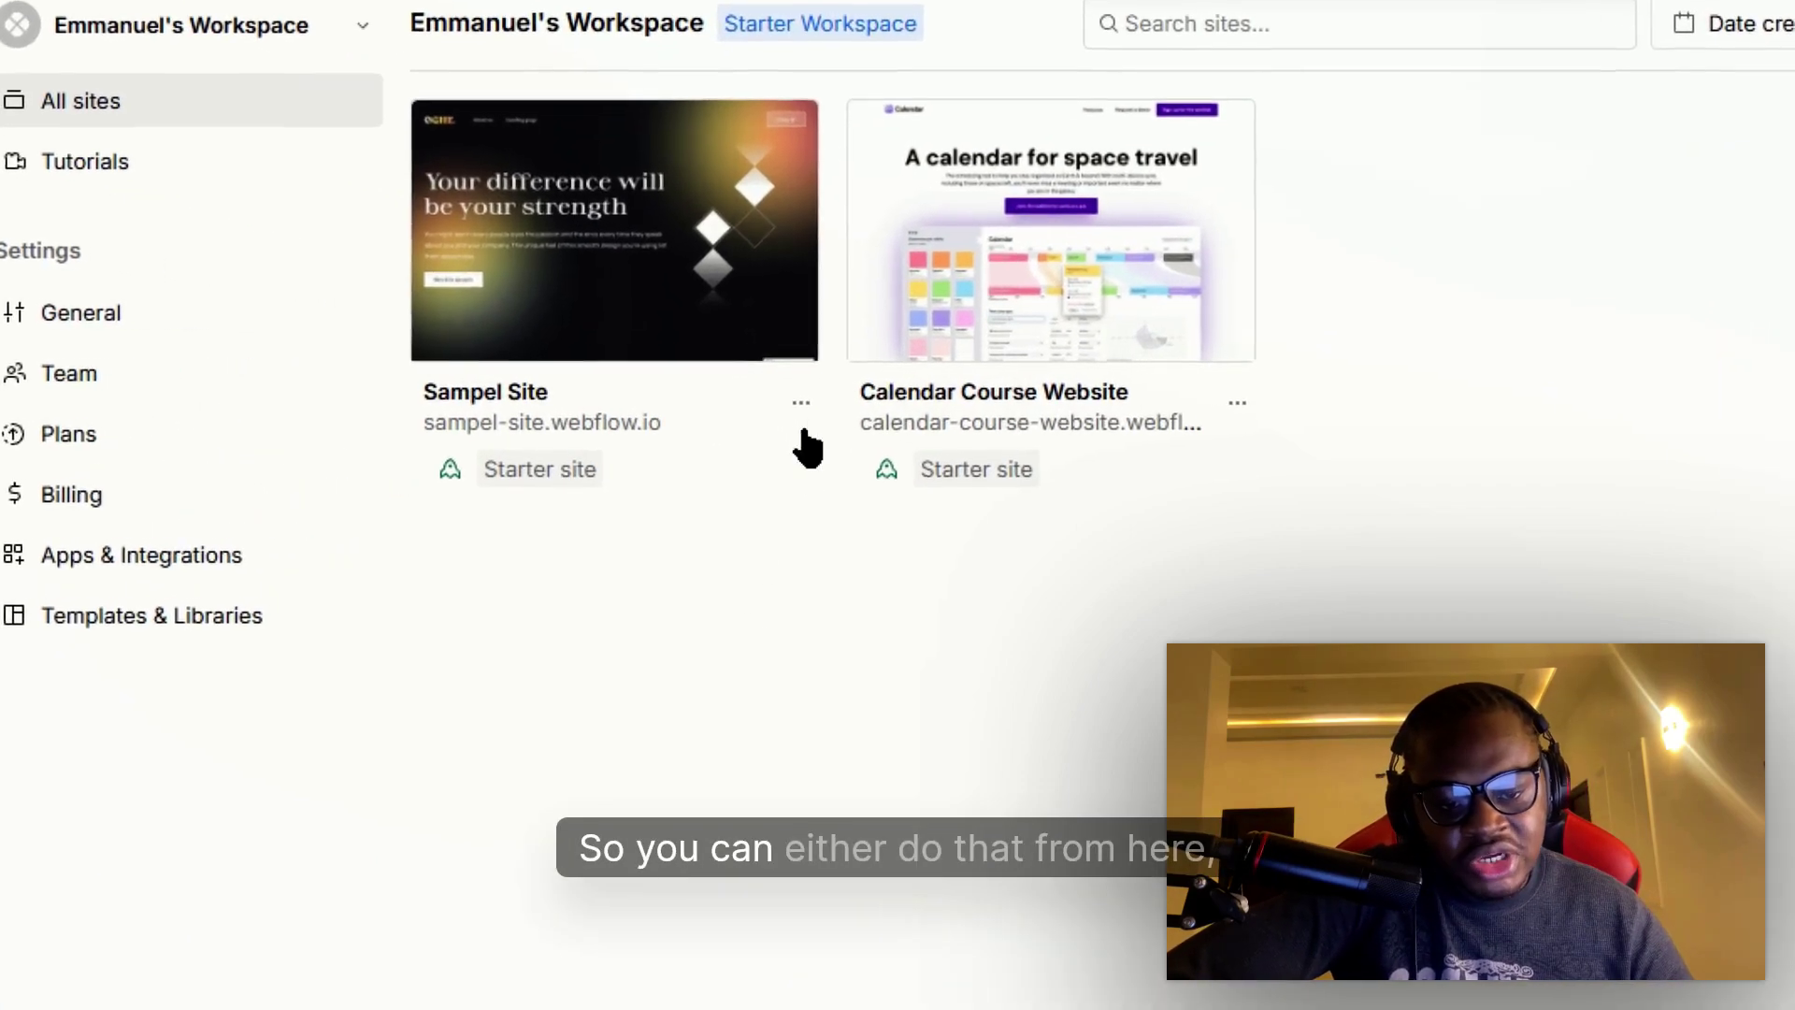
# Step: Open Sampel Site in the Editor from its options menu on the dashboard
pyautogui.click(799, 408)
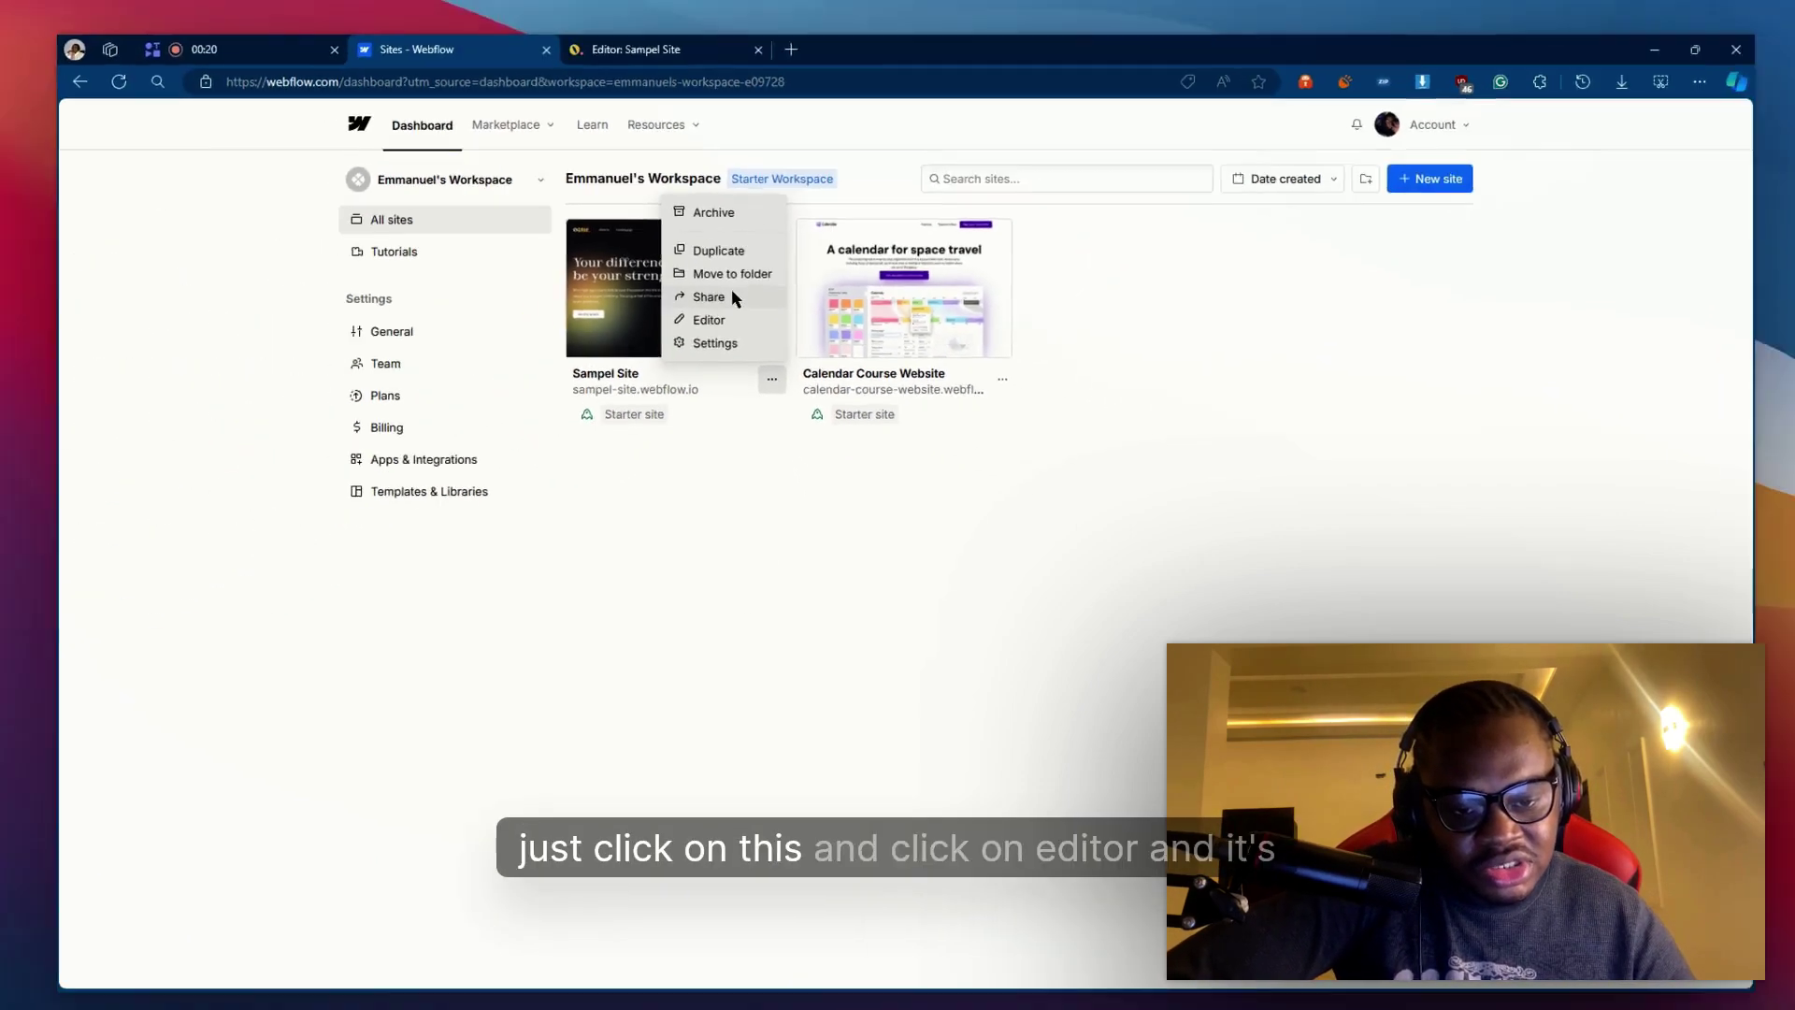
pyautogui.click(693, 303)
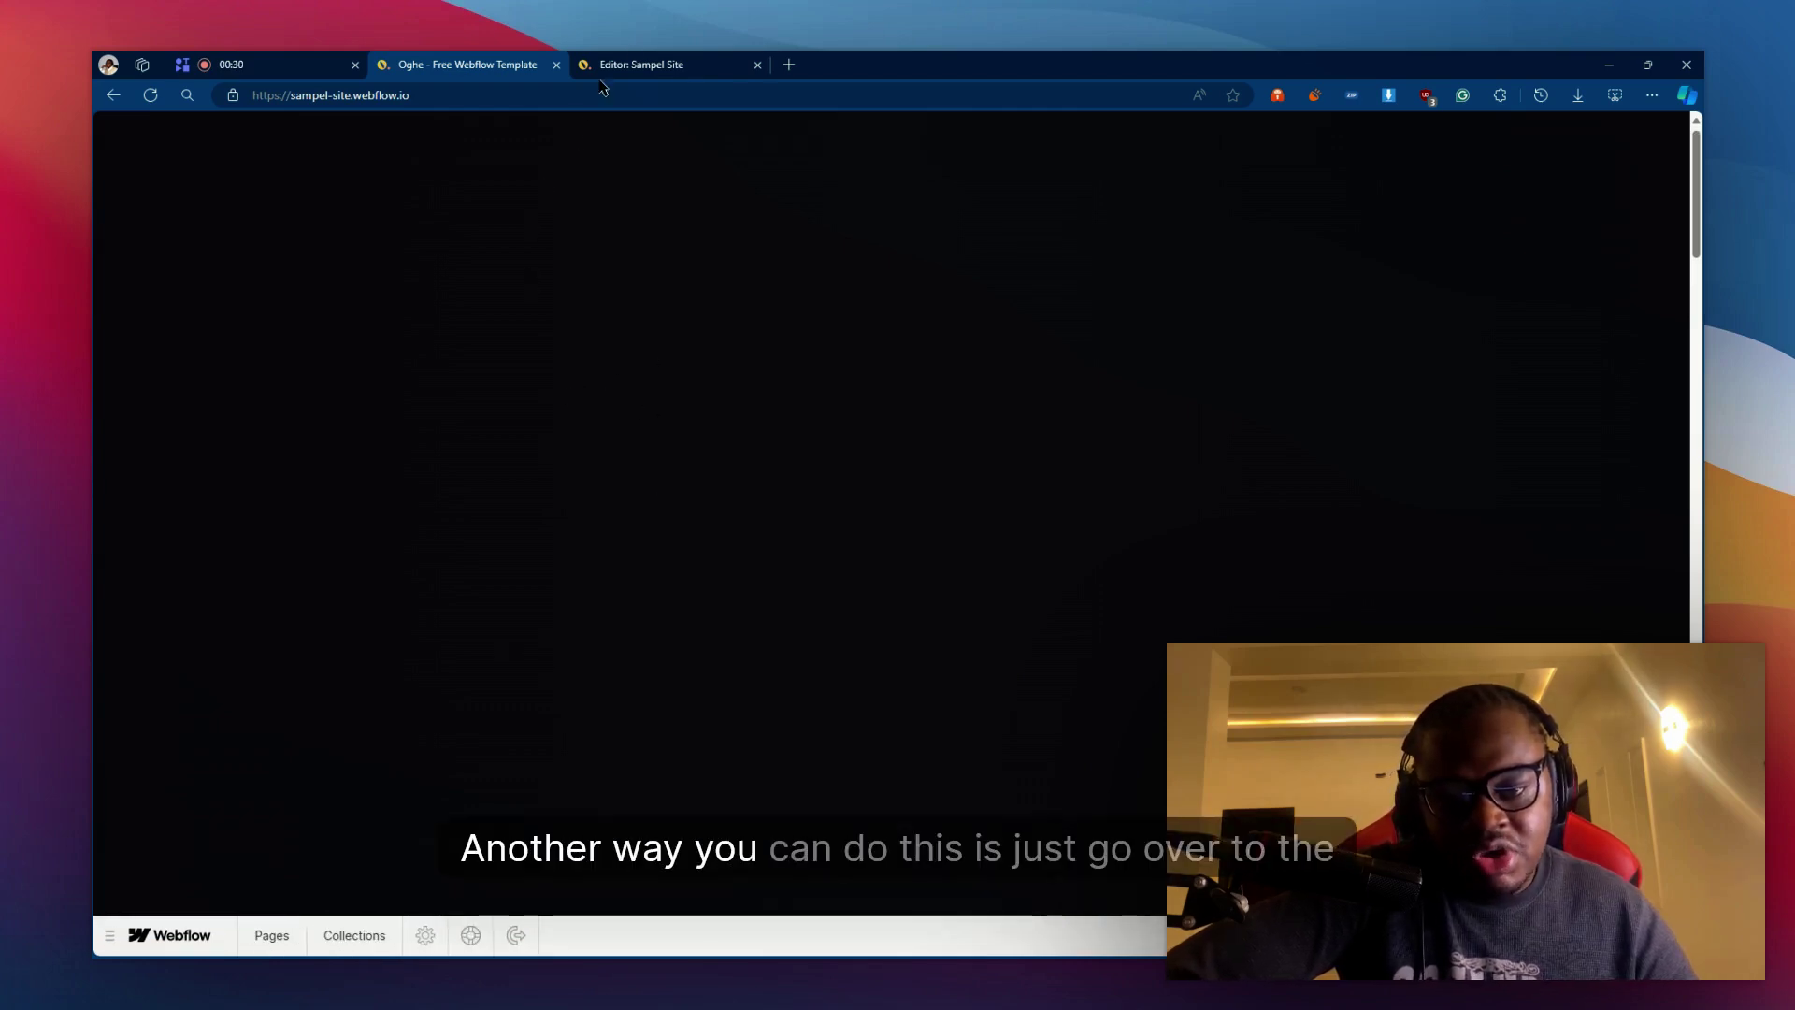
# Step: Load the live site with ?edit appended to the URL, then return to the earlier Editor tab
pyautogui.click(436, 102)
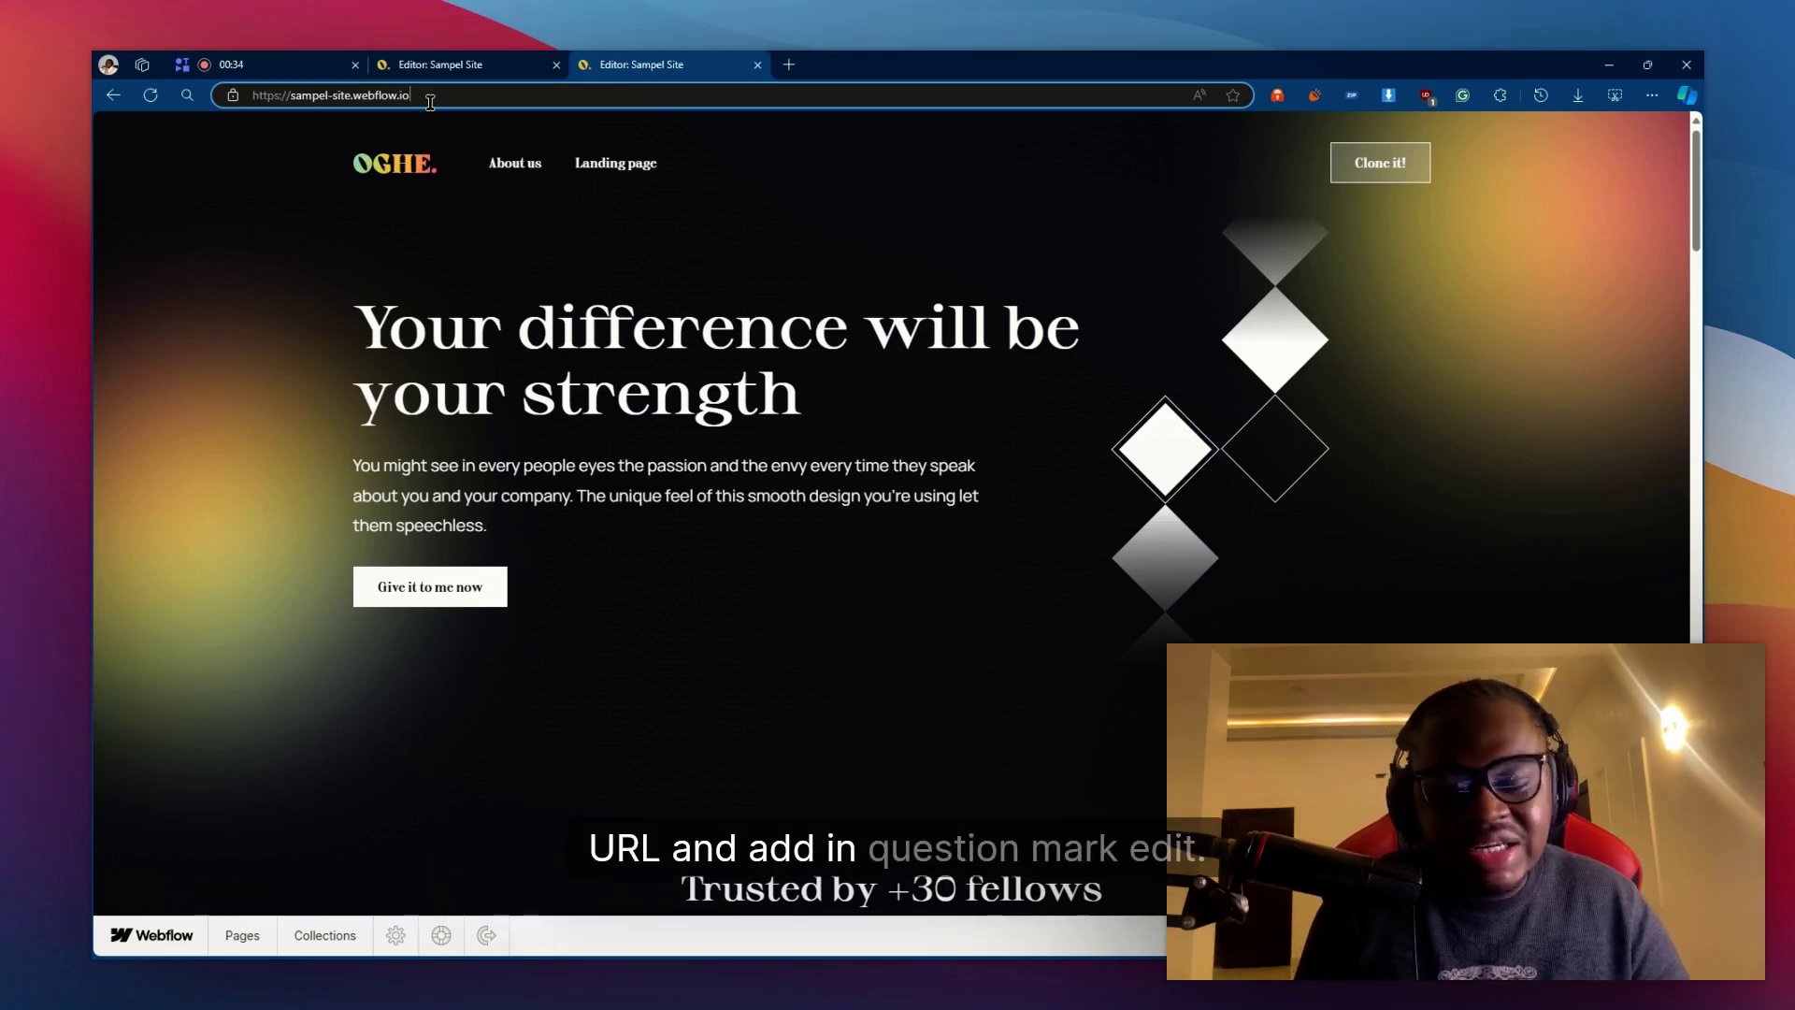
pyautogui.write('?edit')
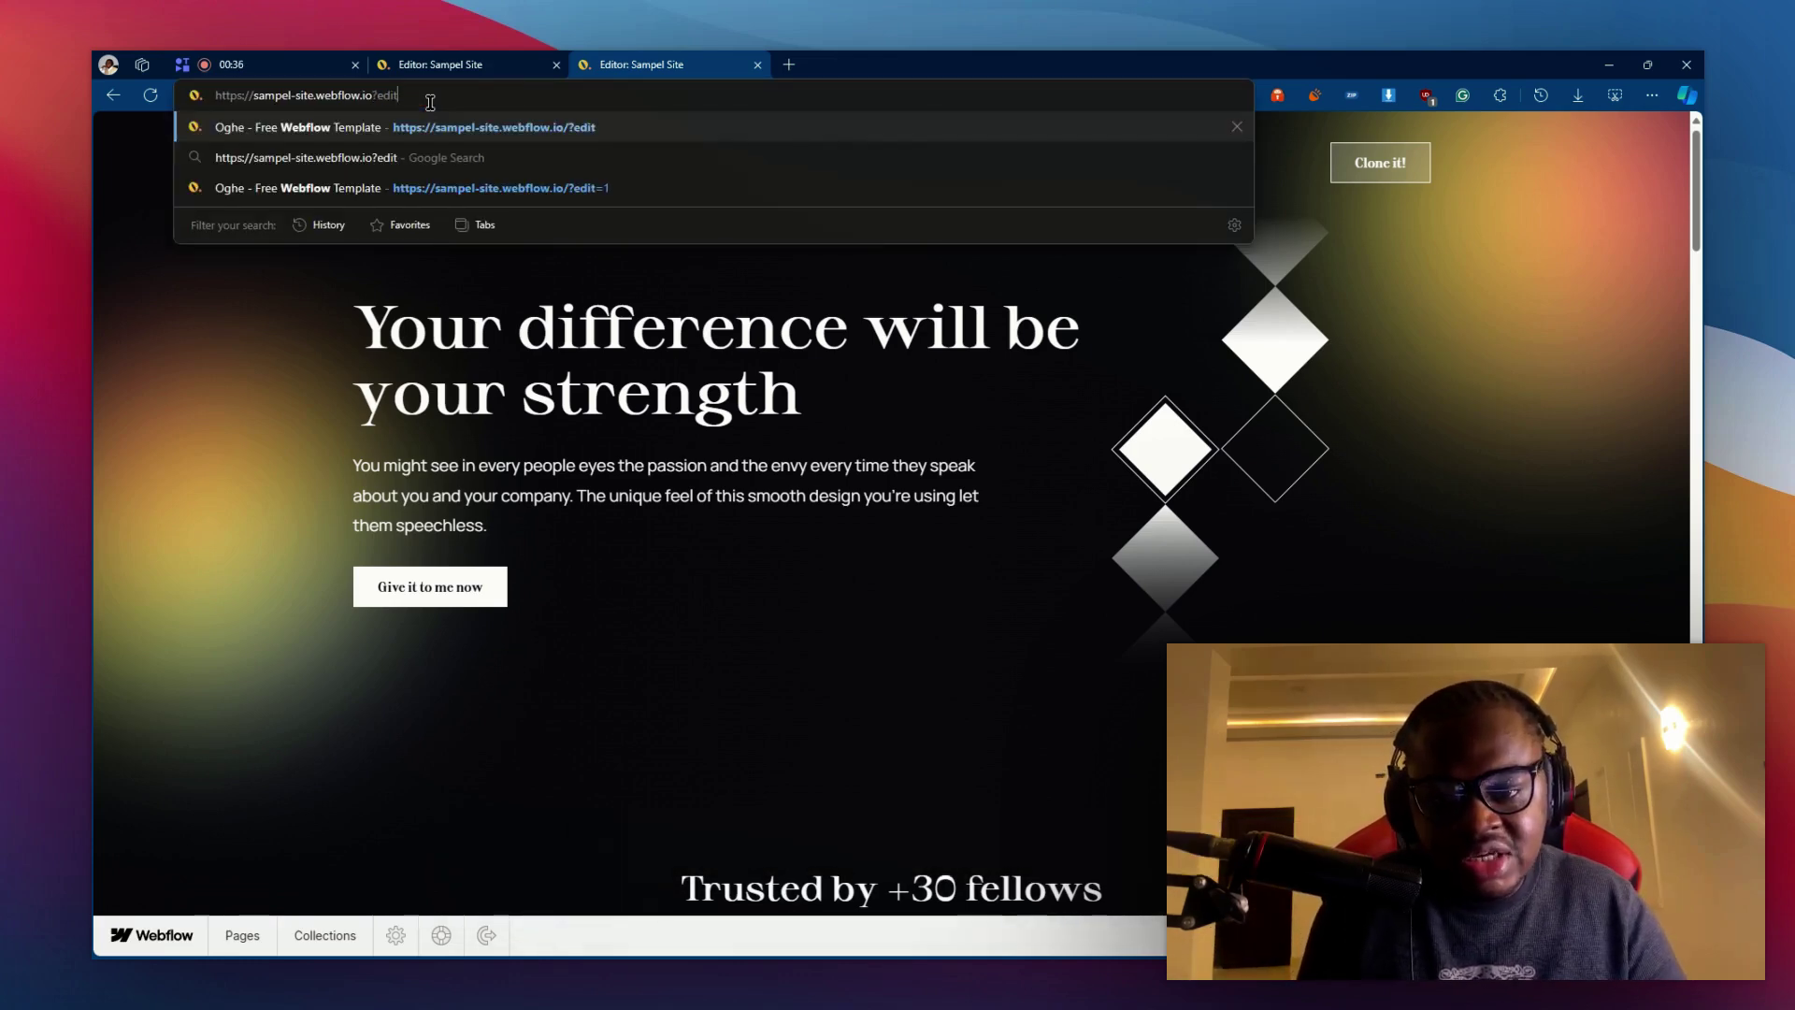
pyautogui.press('Return')
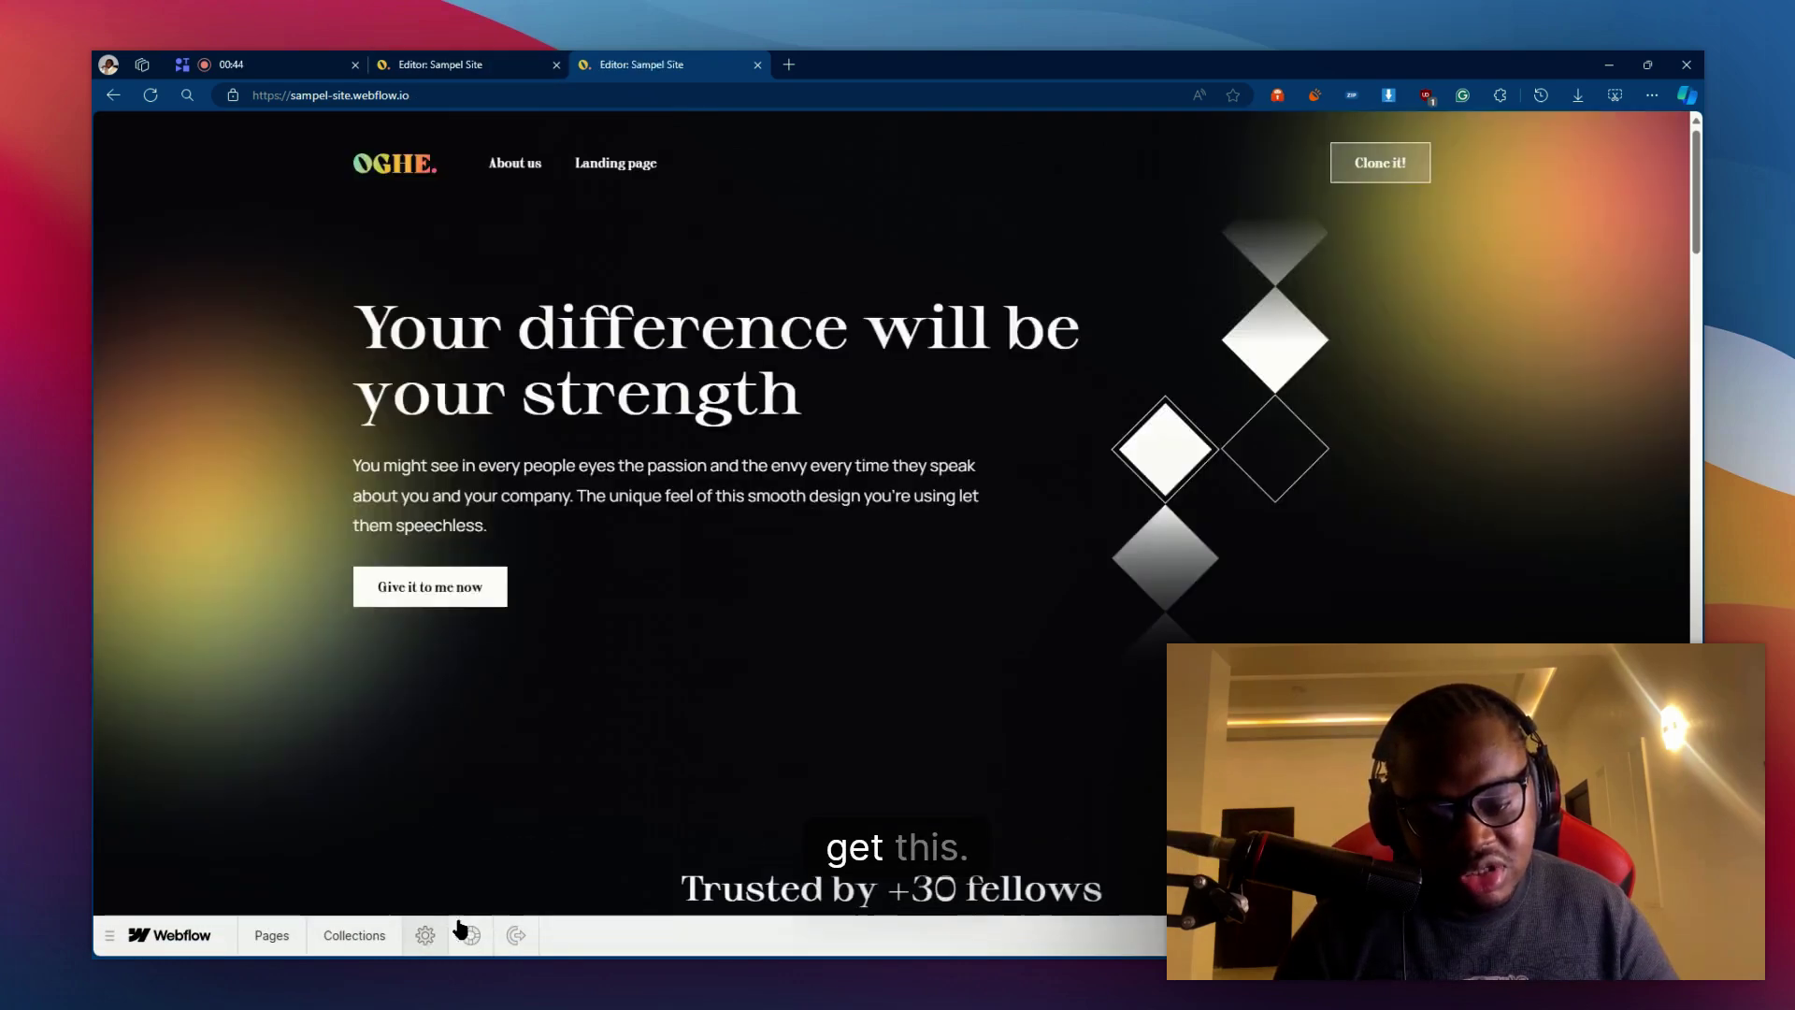
pyautogui.click(431, 58)
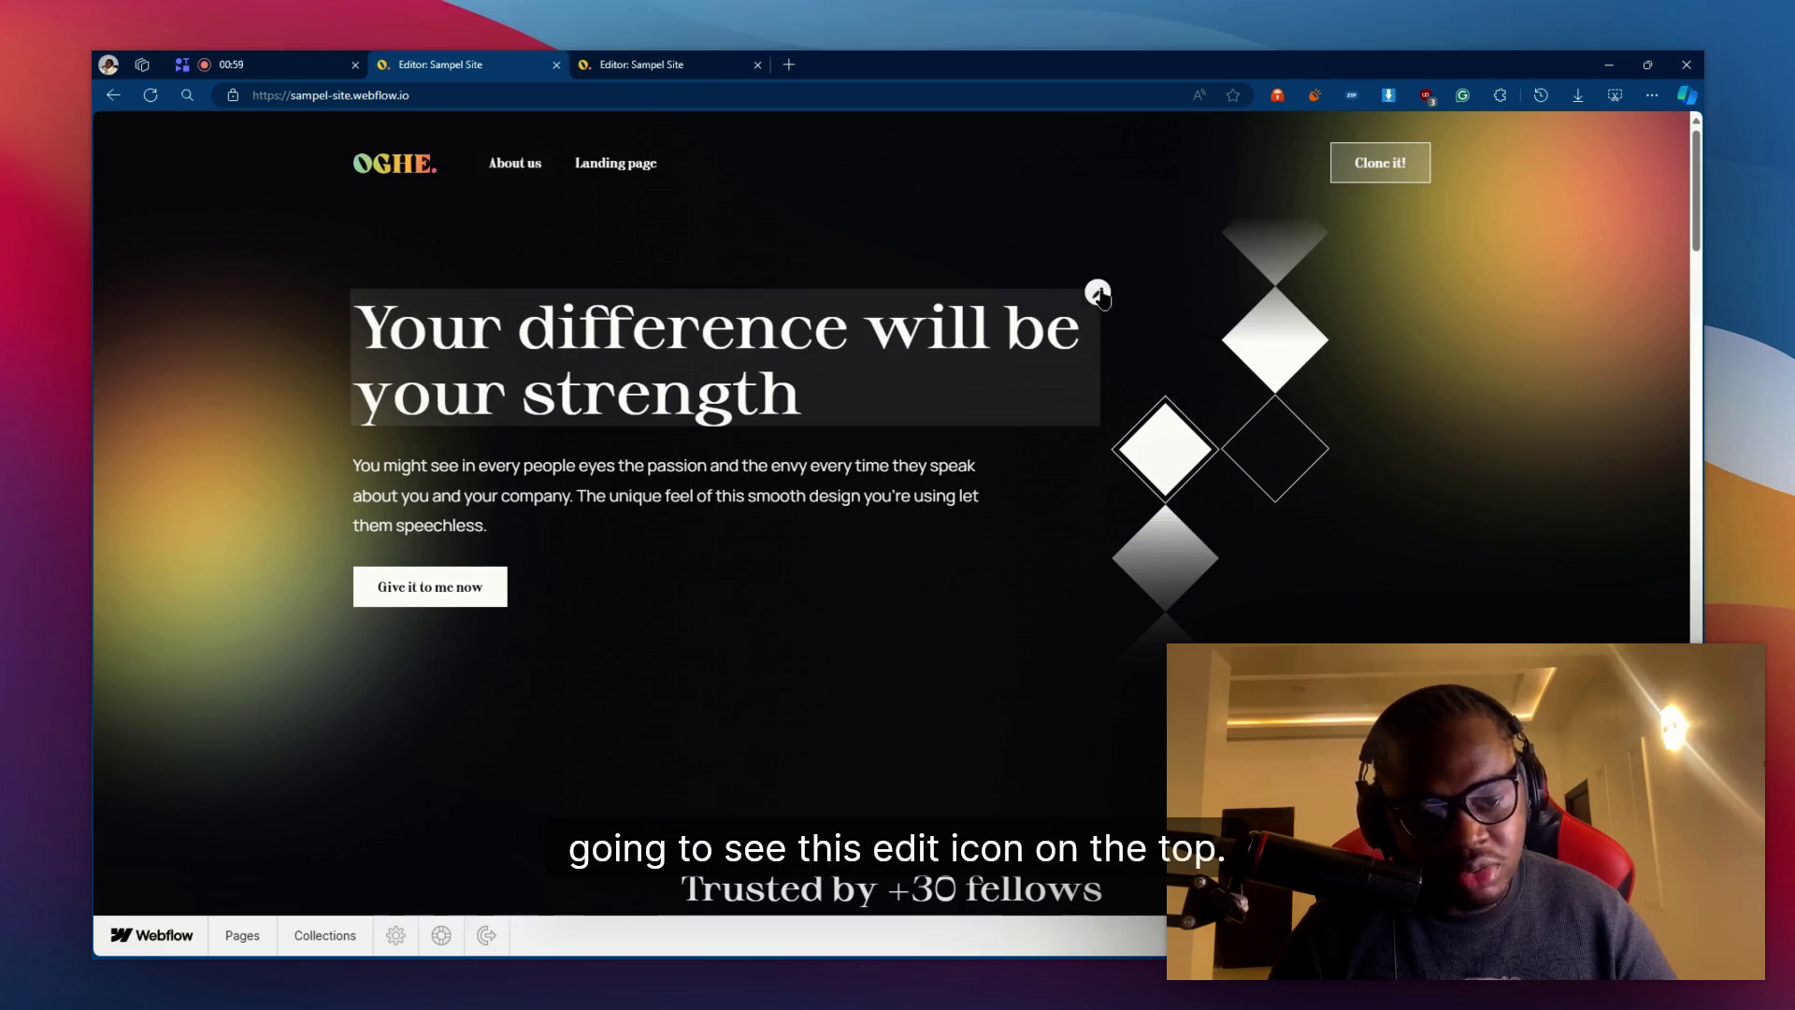
# Step: Close the duplicate Editor tab and dismiss the warning about another Editor tab
pyautogui.click(1098, 293)
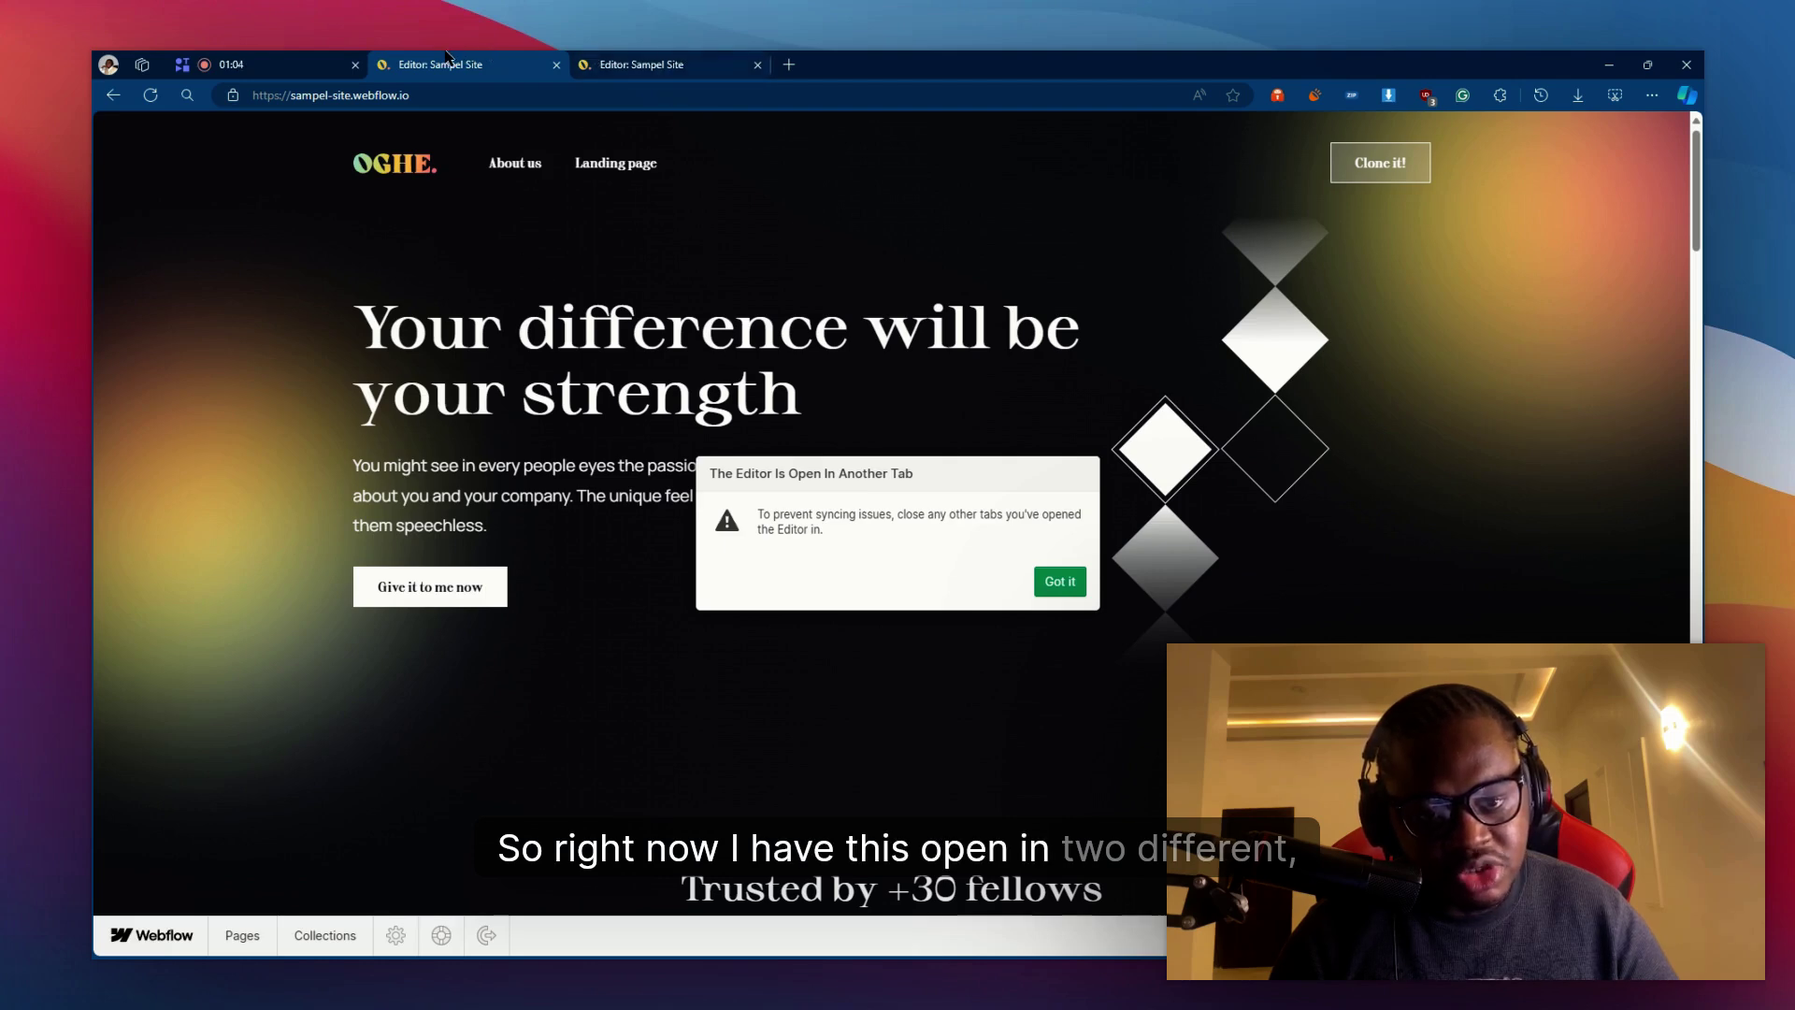
pyautogui.click(662, 64)
pyautogui.click(758, 65)
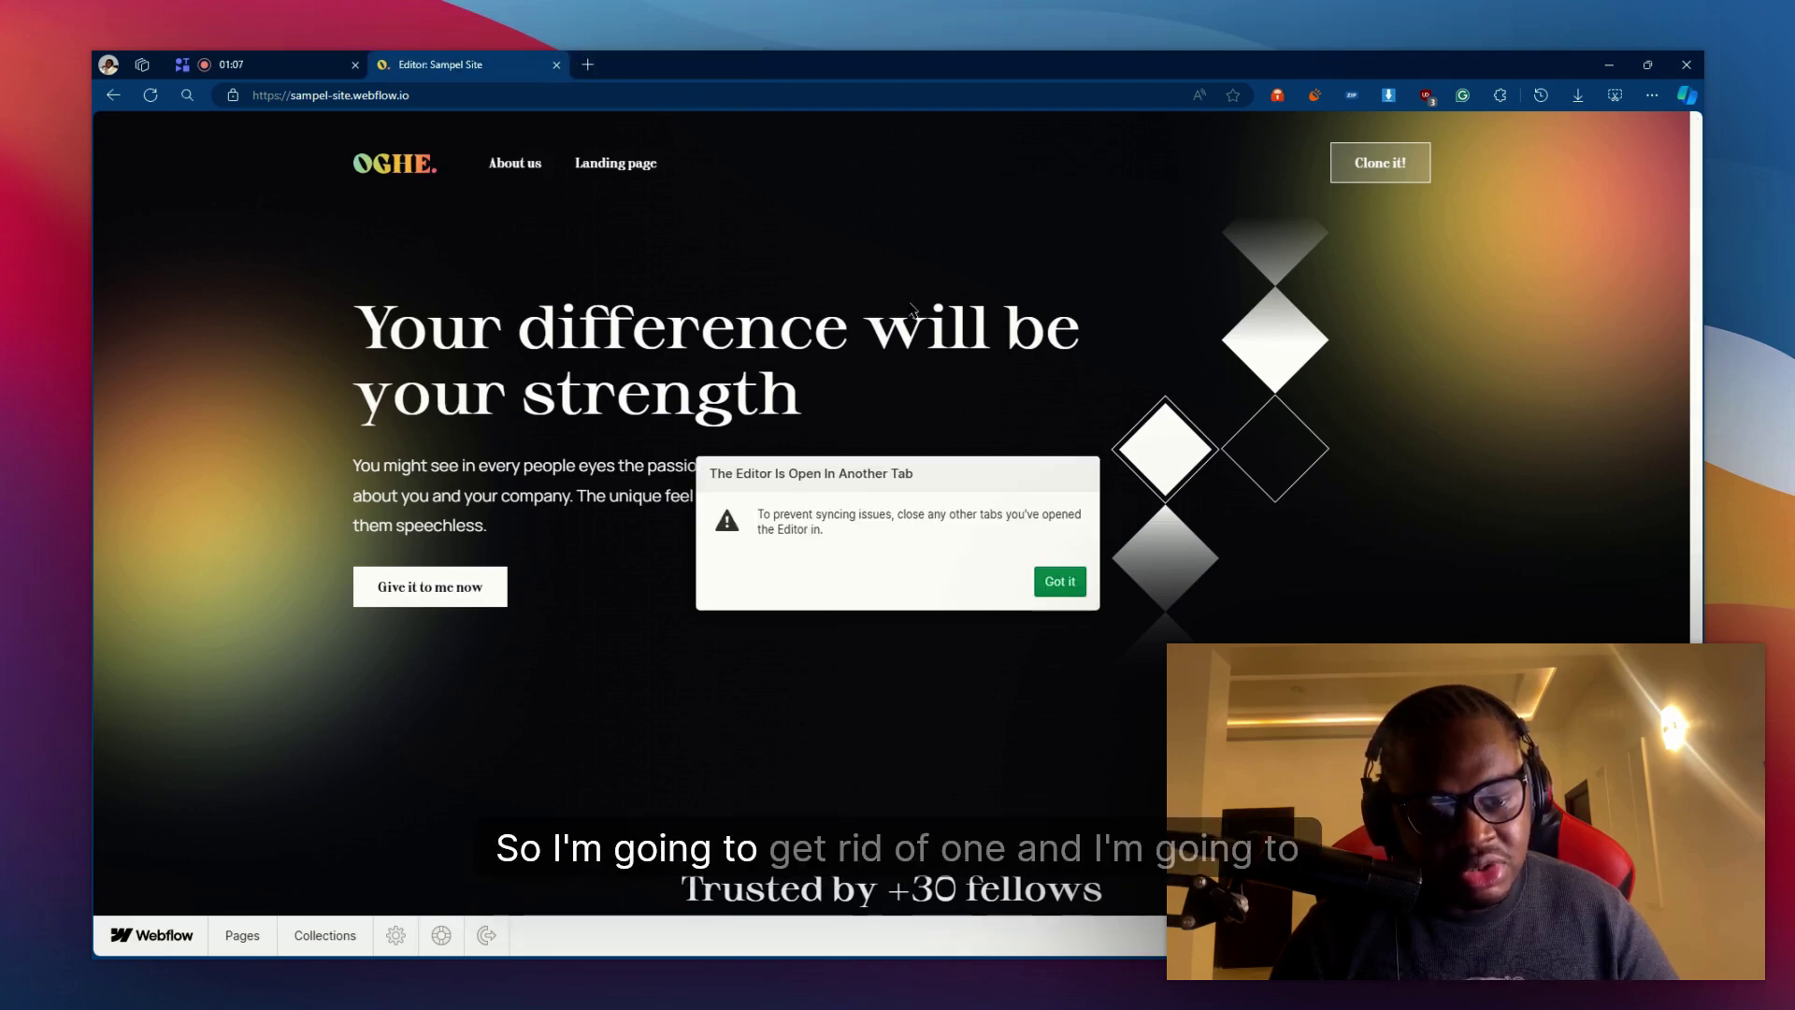
pyautogui.click(1059, 582)
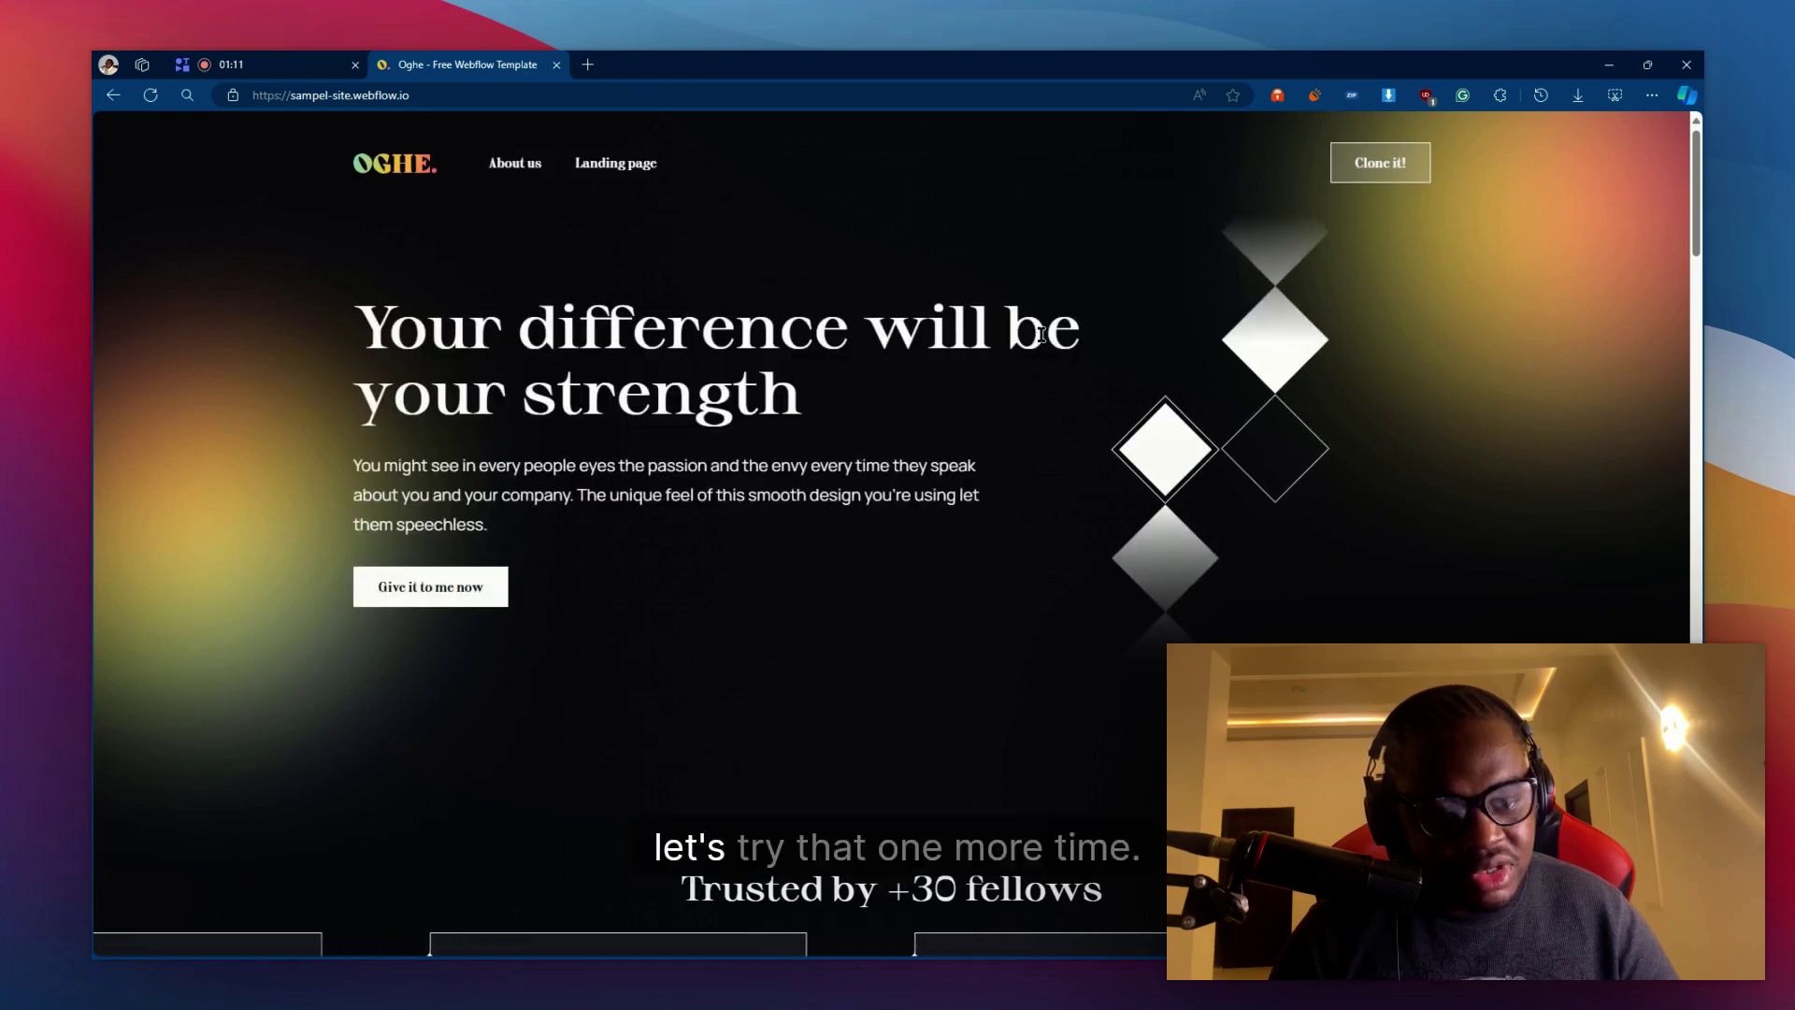
# Step: Reload the live site in Editor mode by appending ?edit to its address
pyautogui.scroll(-2, 1038, 346)
pyautogui.scroll(2, 1038, 346)
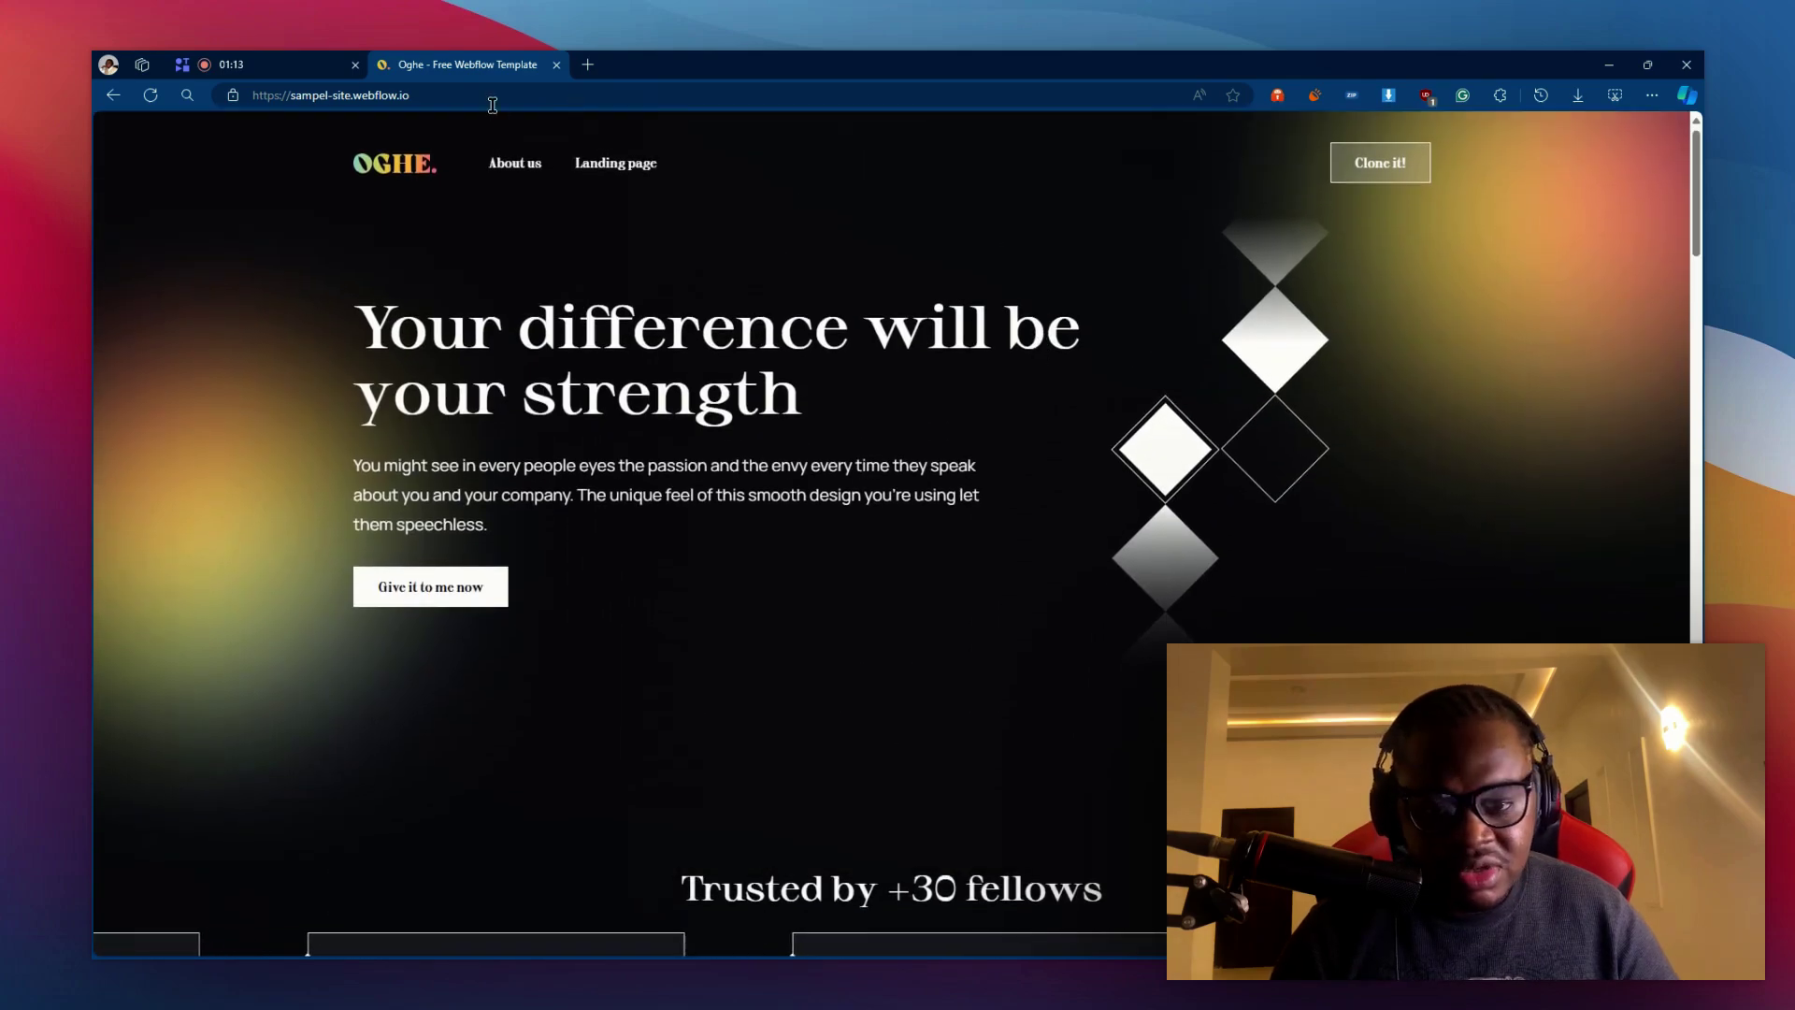
pyautogui.click(433, 95)
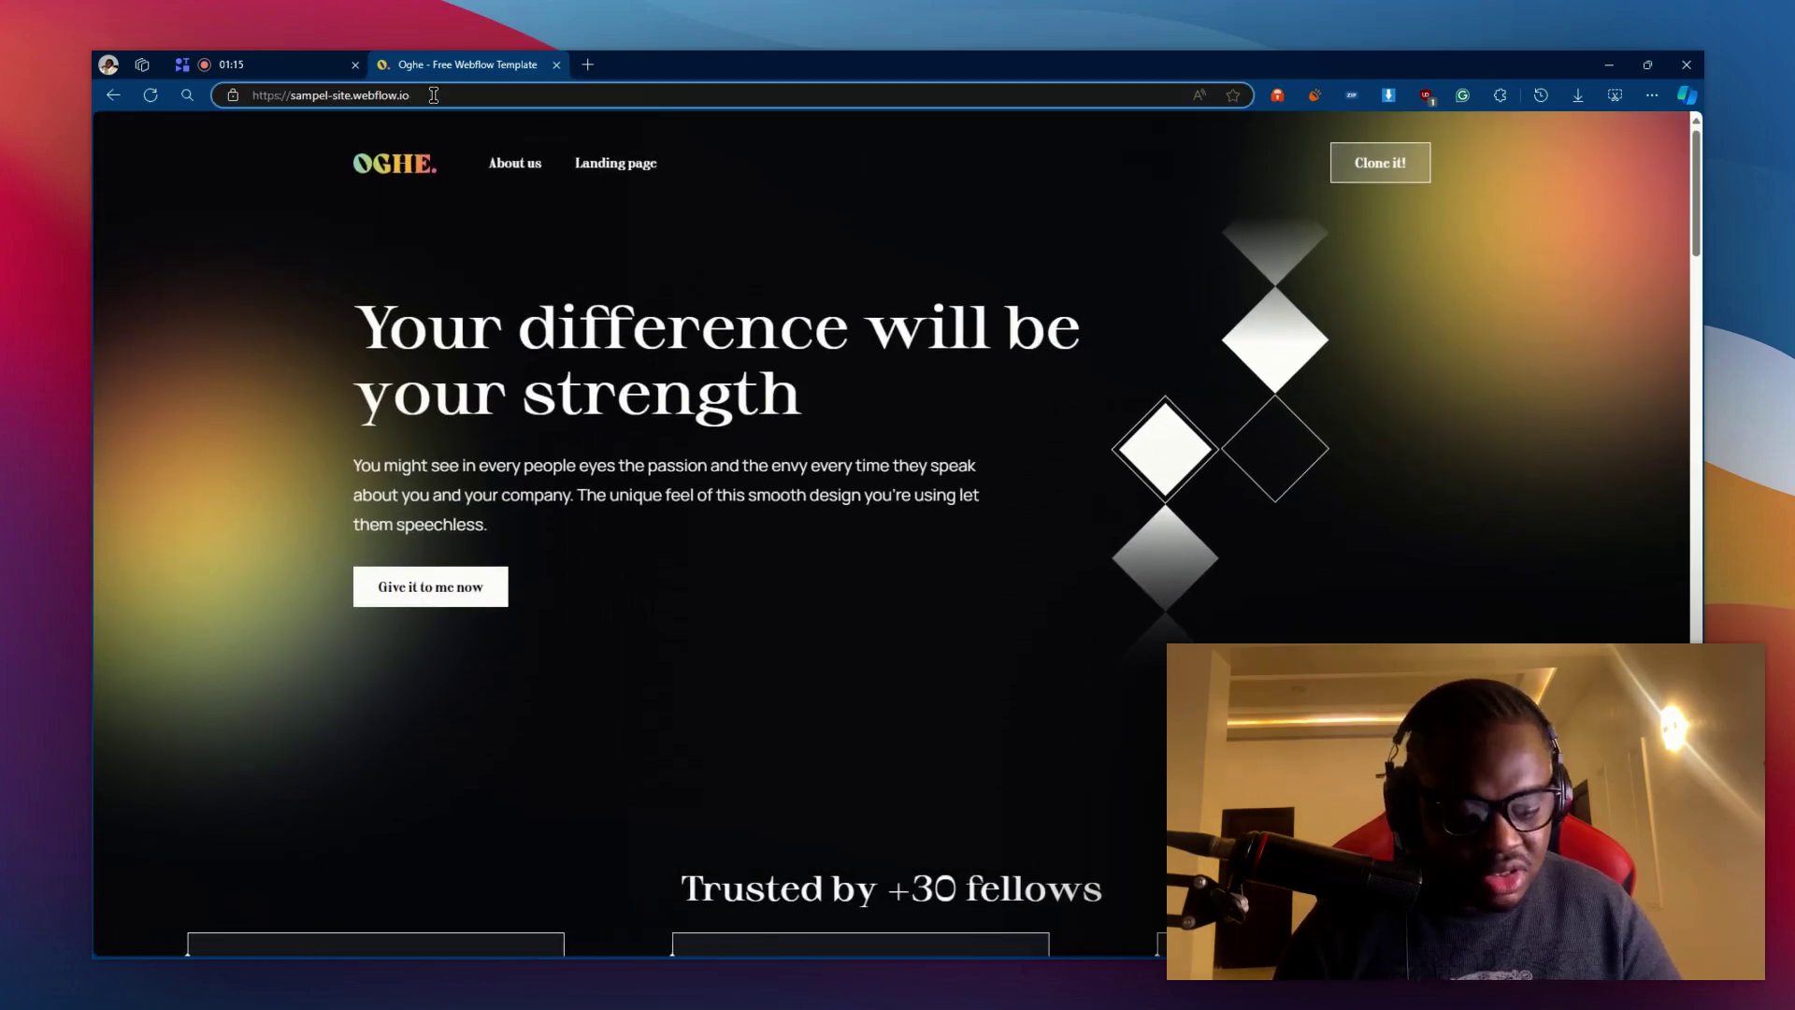
pyautogui.write('?ed')
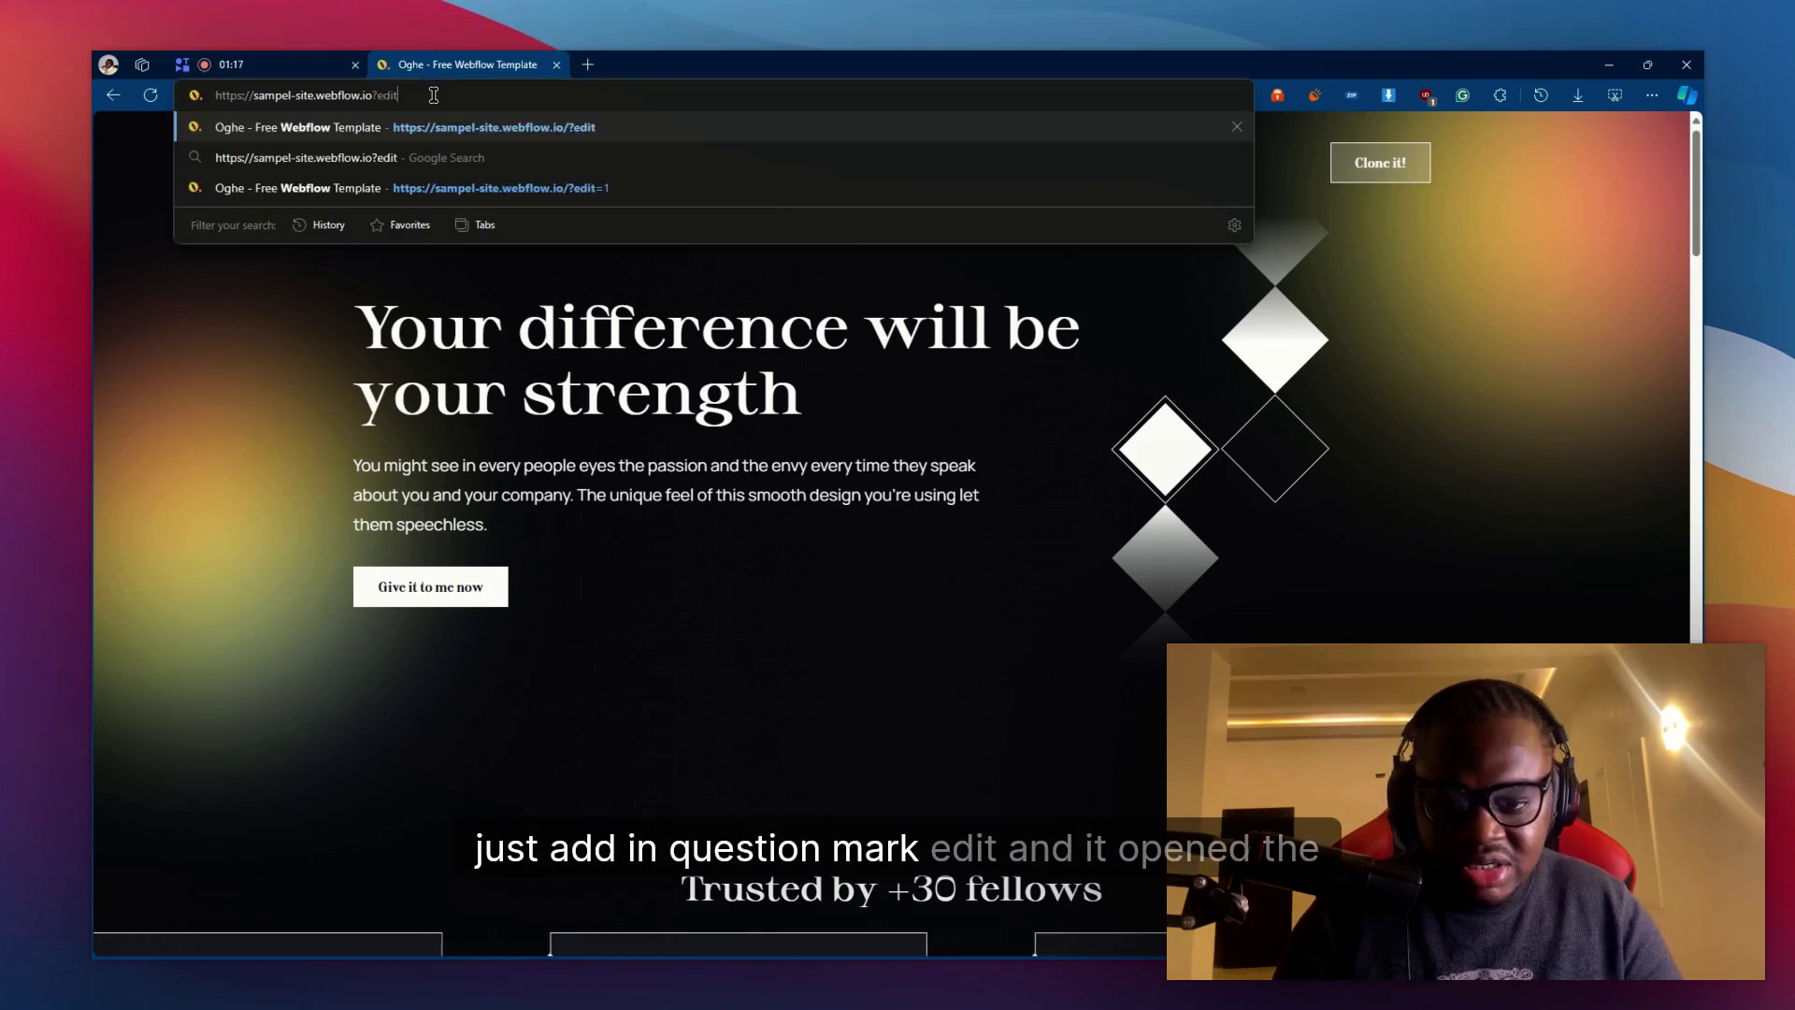
pyautogui.write('it')
pyautogui.press('Return')
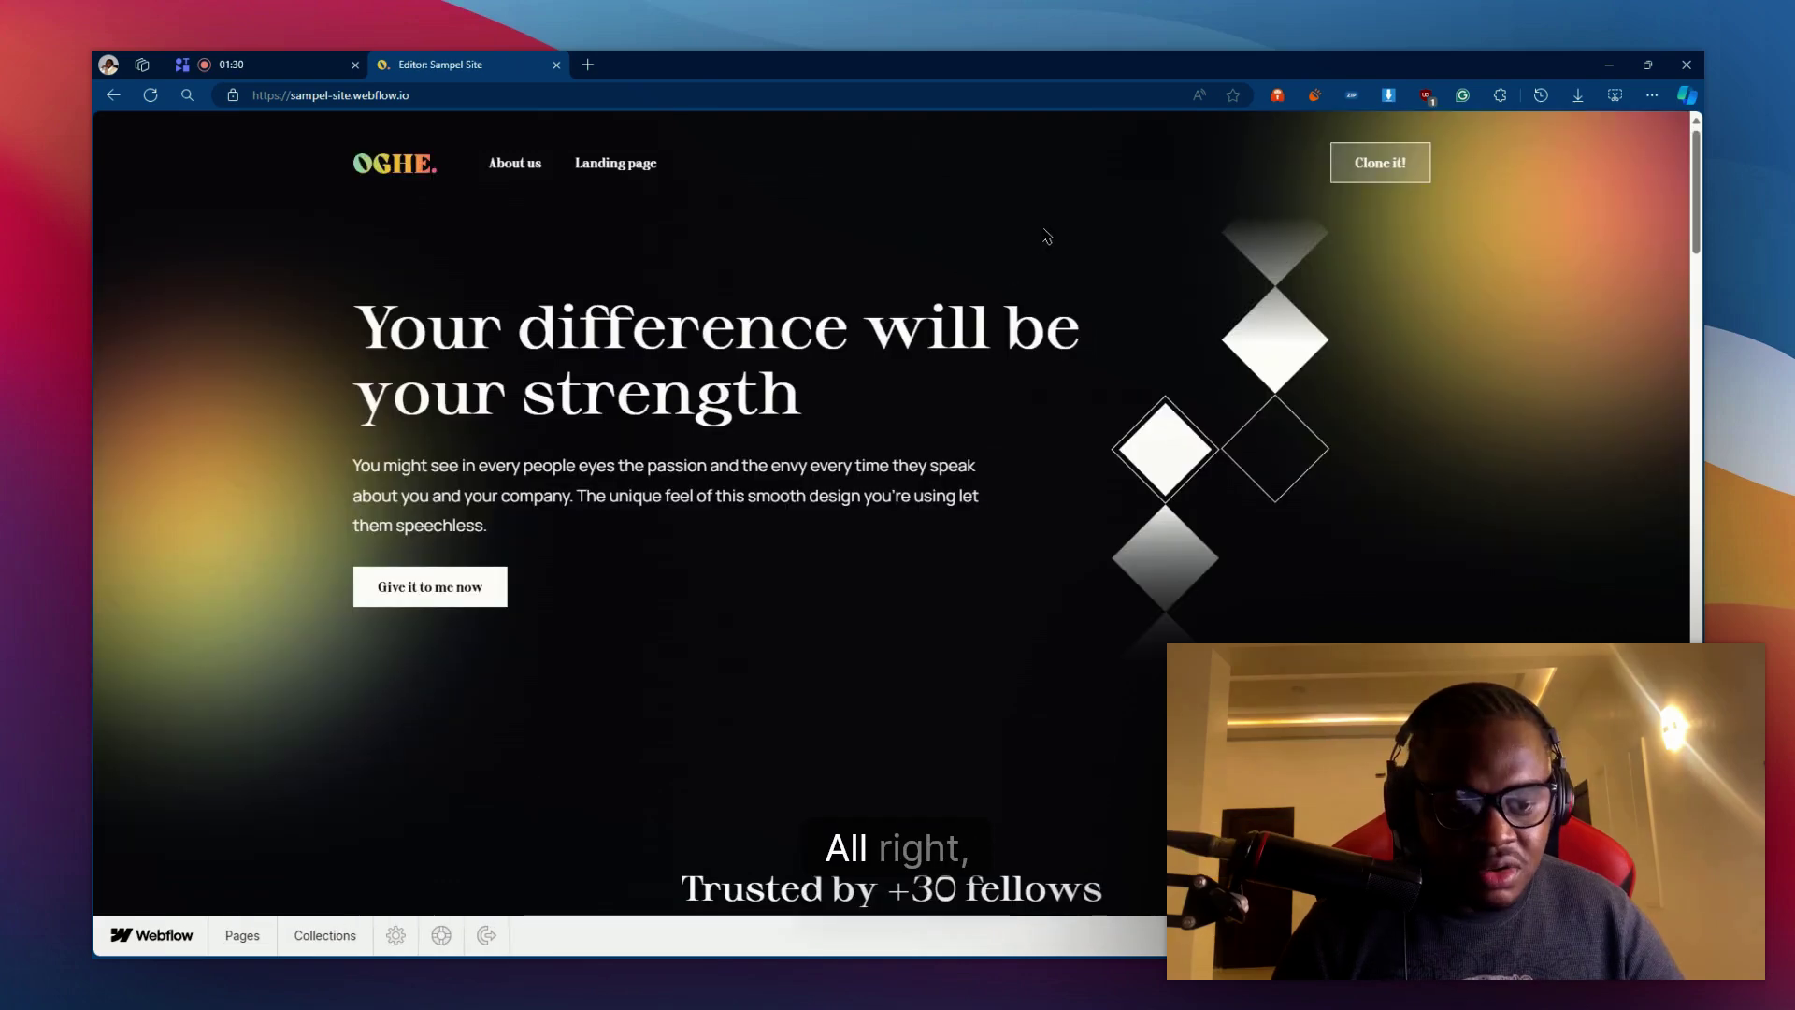
# Step: Replace 'strength' with 'greatness' in the hero heading 'Your difference will be your strength'
pyautogui.moveTo(1102, 334)
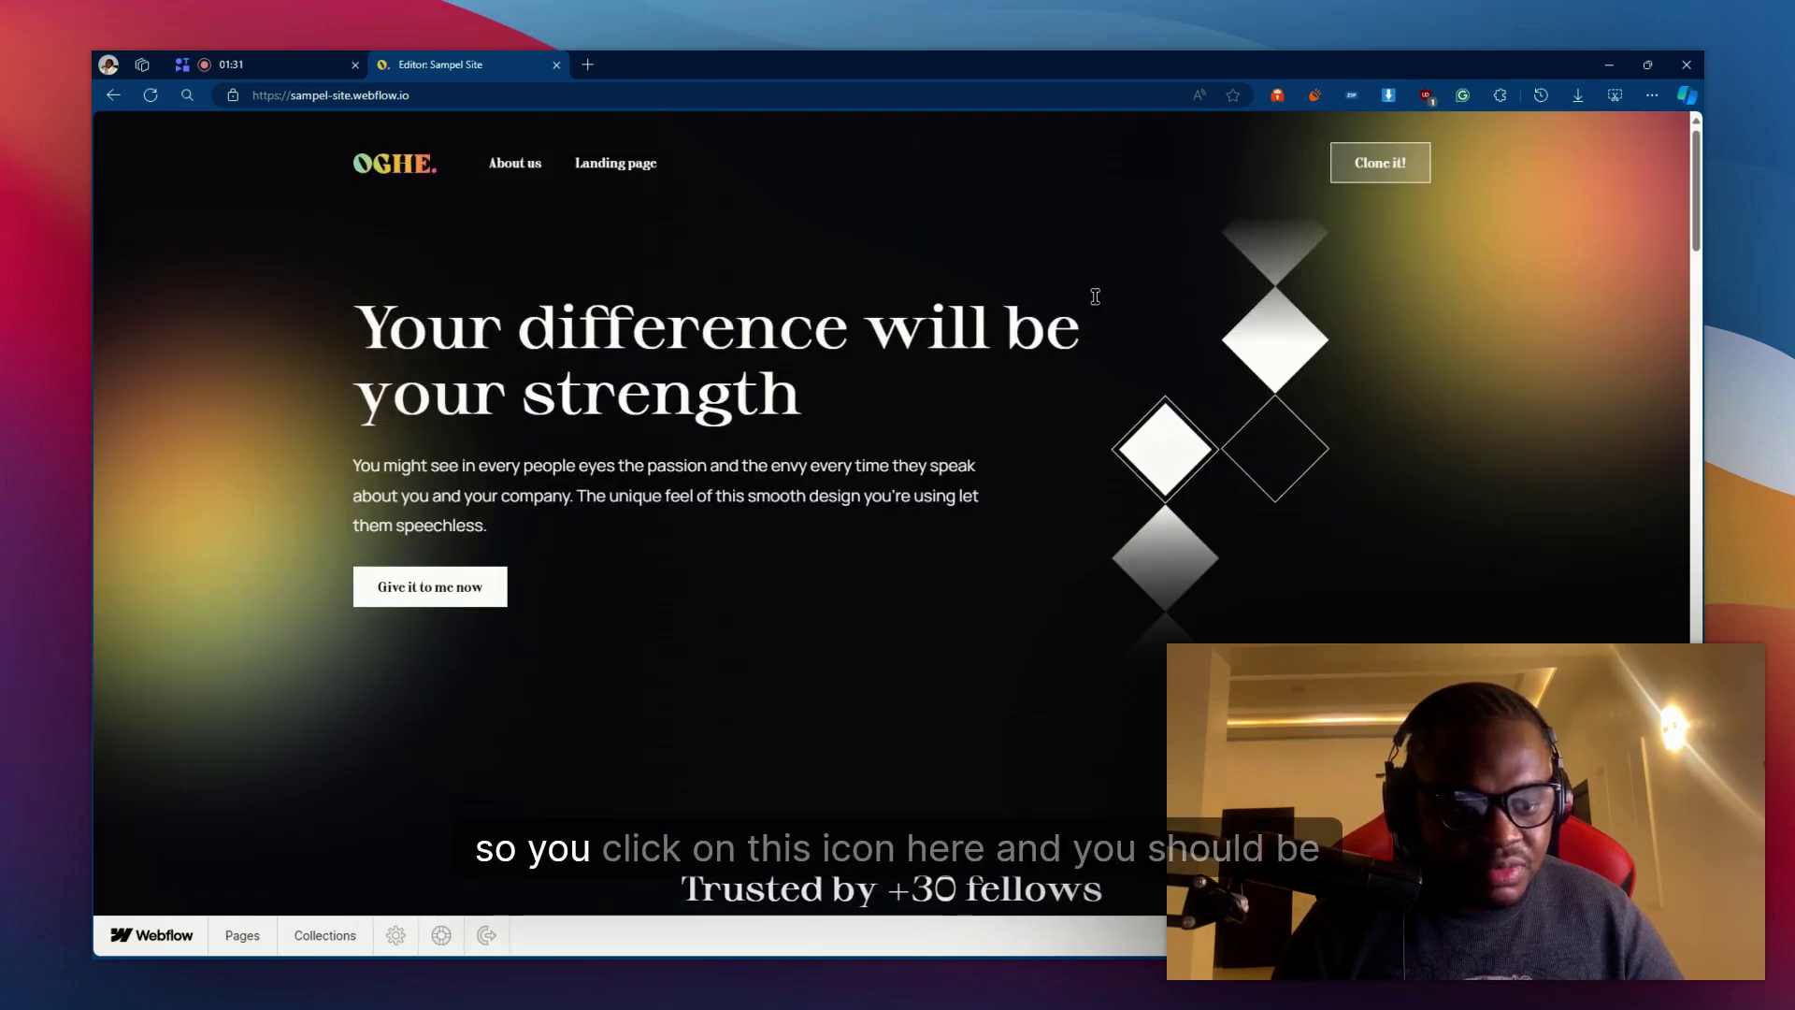
pyautogui.click(1099, 294)
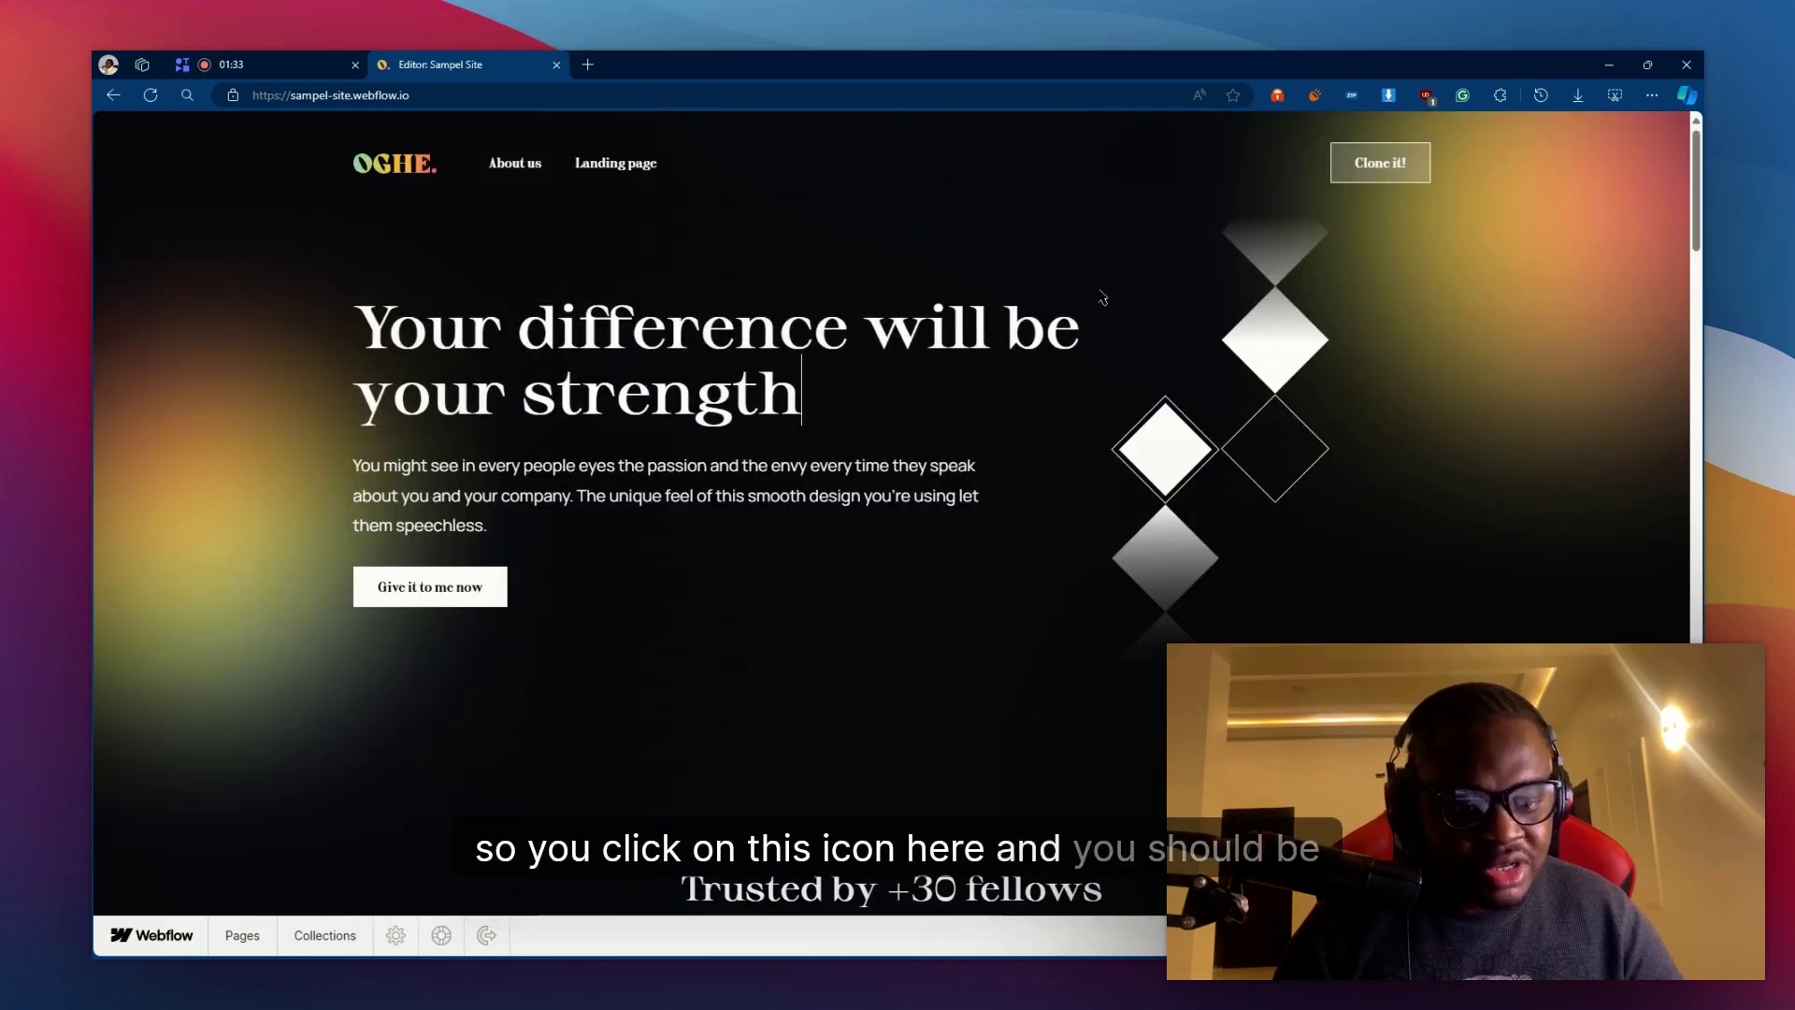
pyautogui.doubleClick(818, 394)
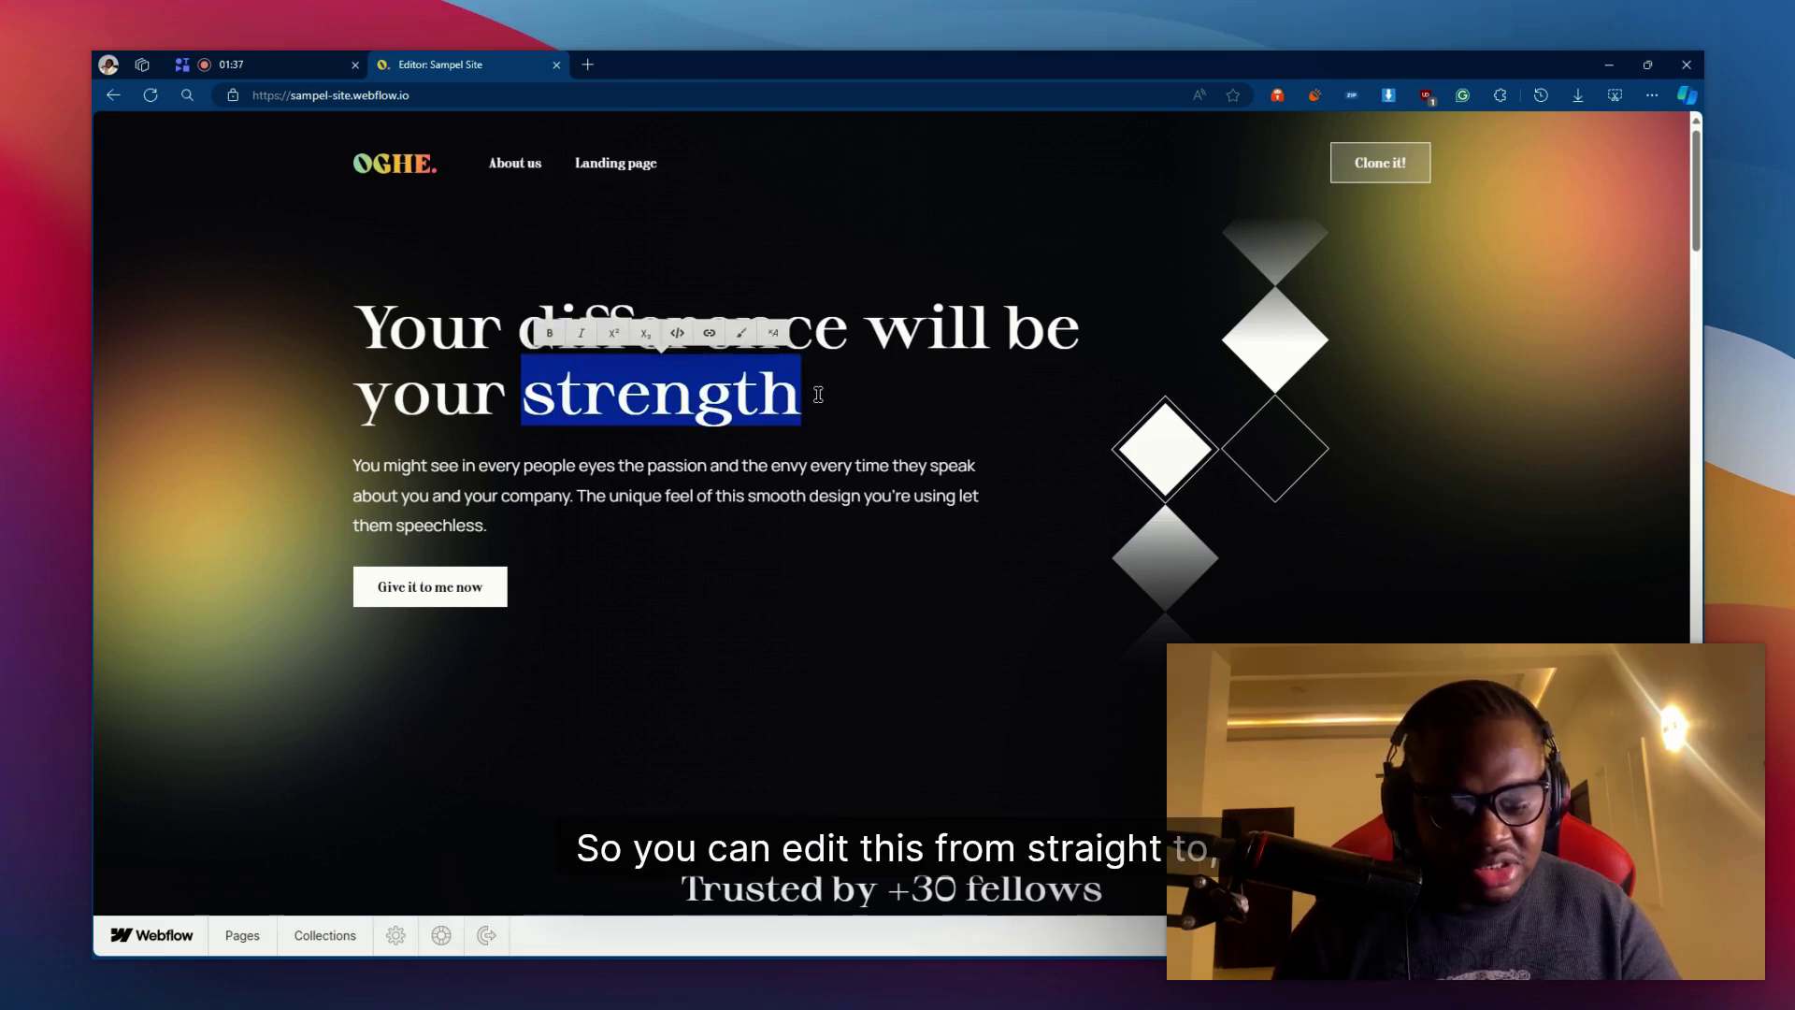
pyautogui.write('greatness')
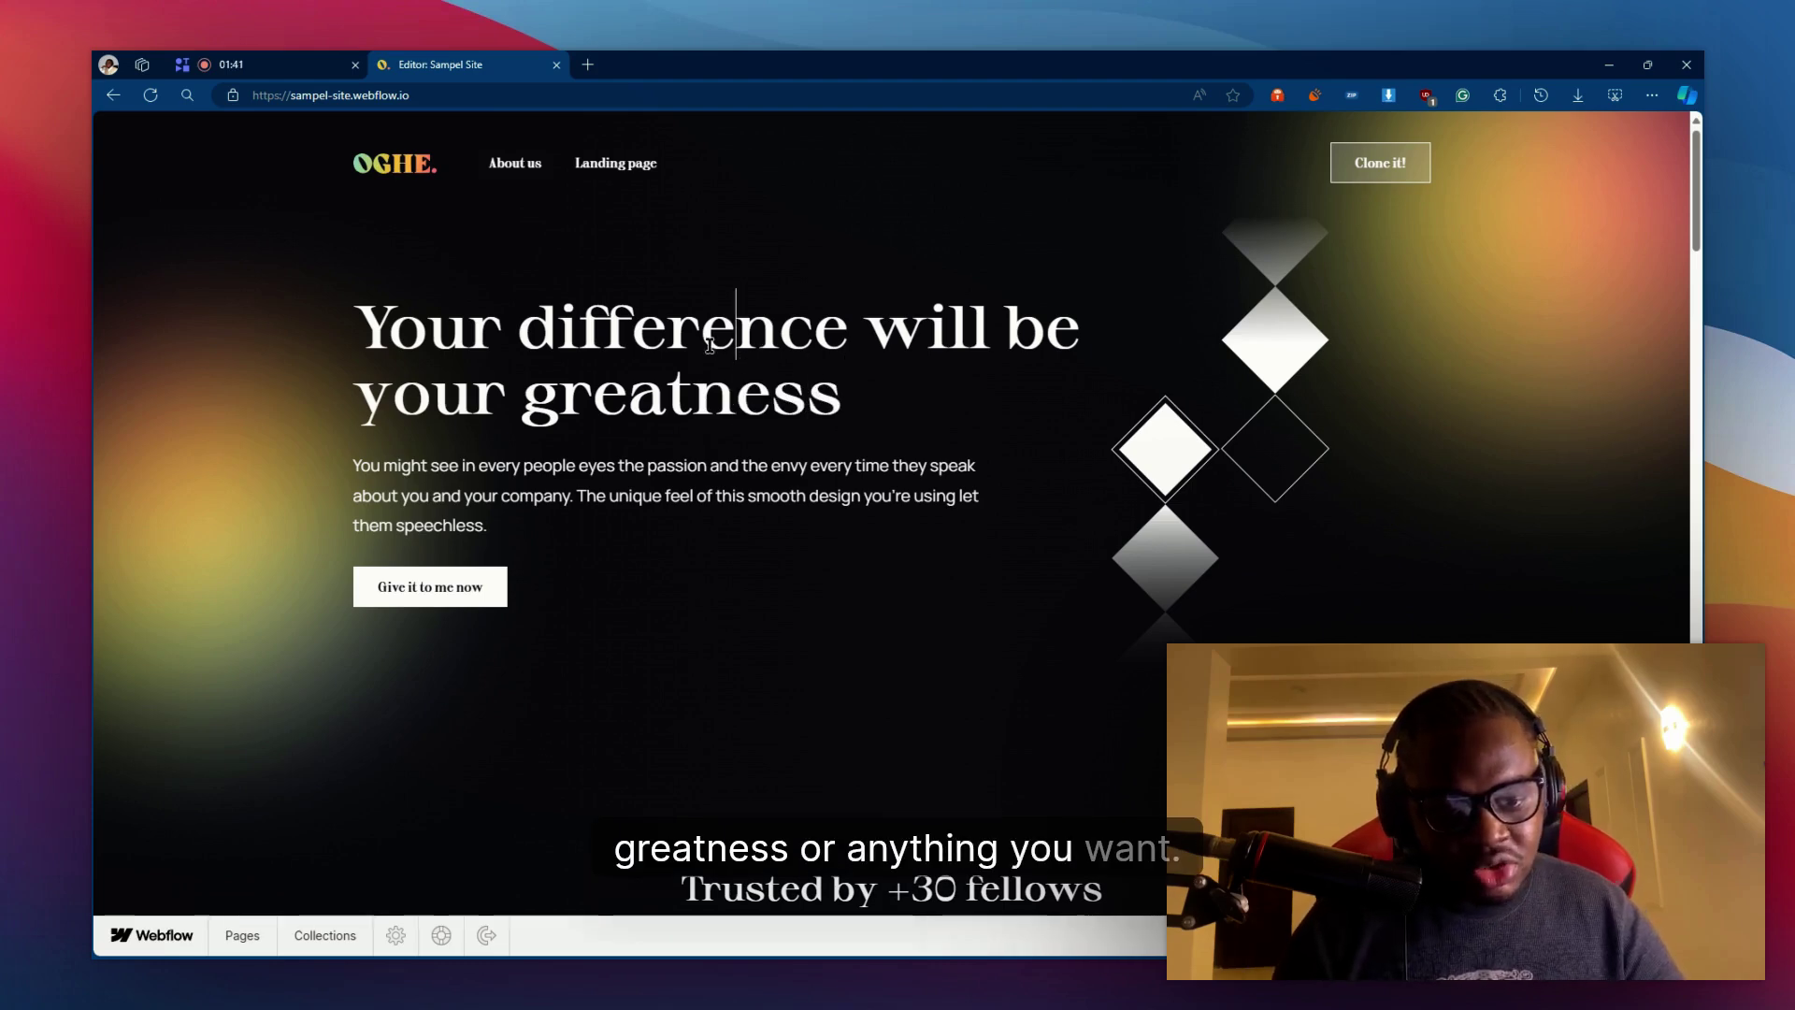
pyautogui.doubleClick(612, 308)
pyautogui.click(666, 363)
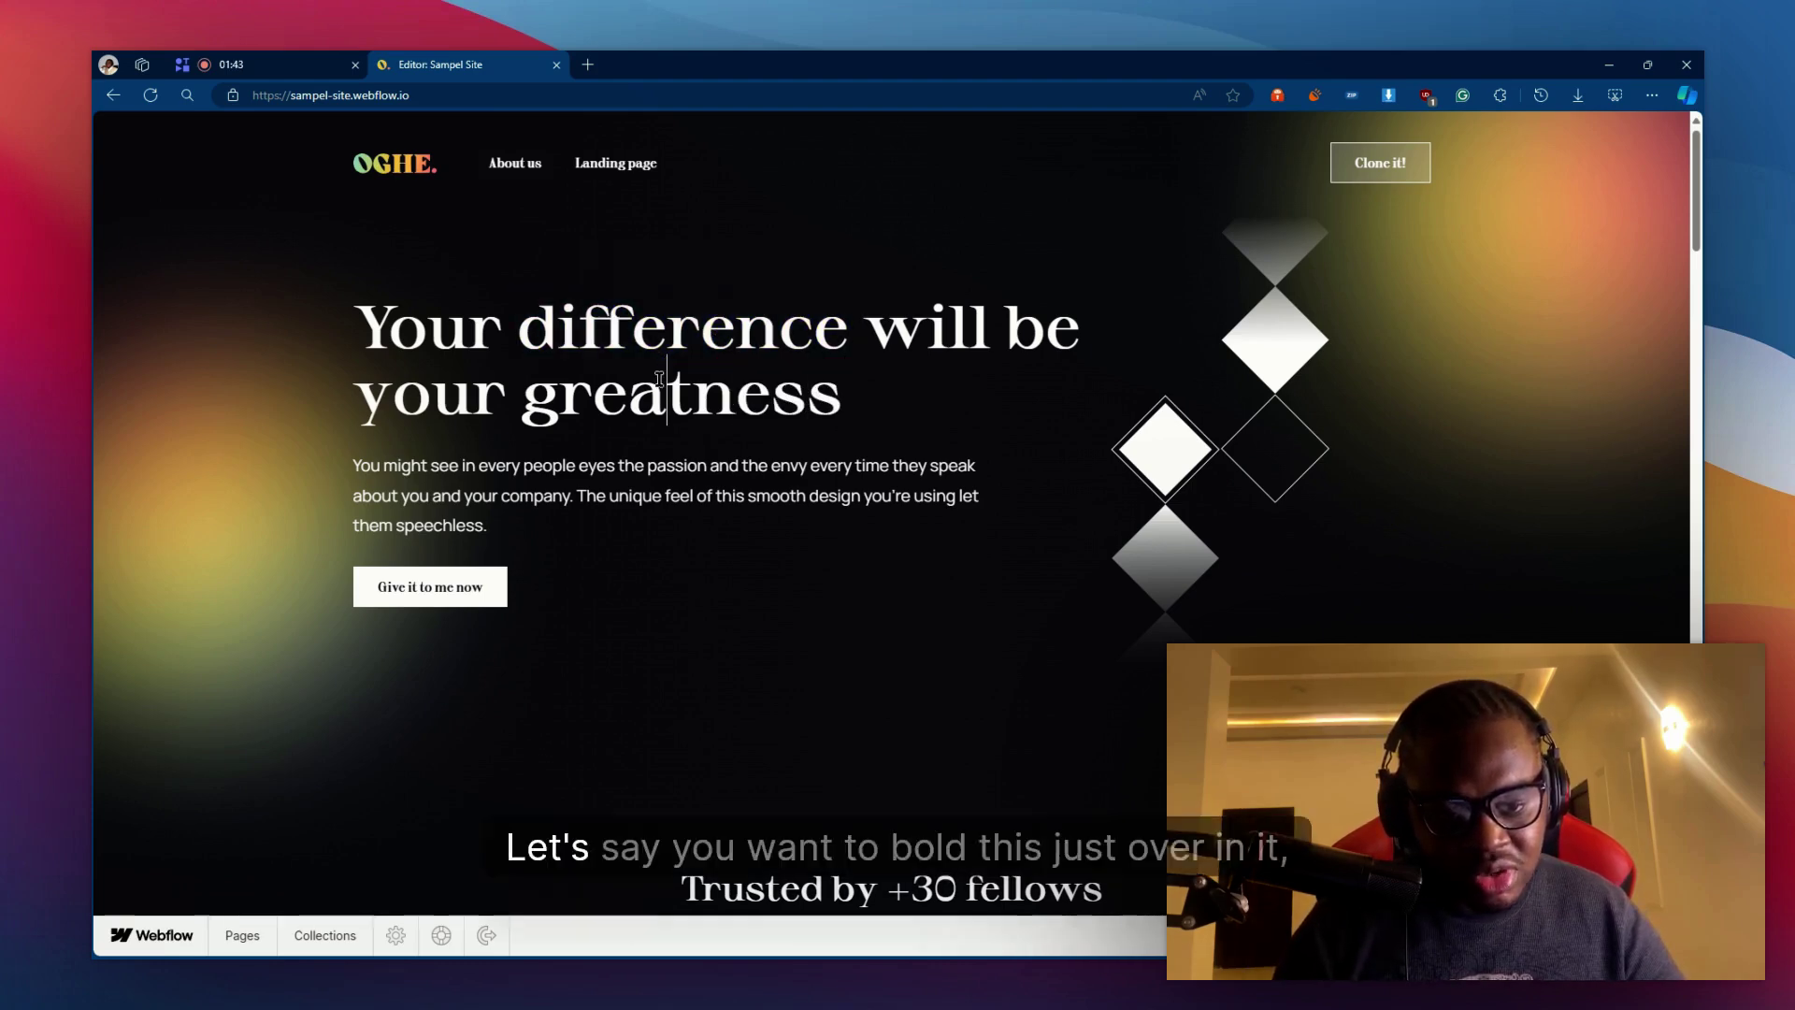
pyautogui.doubleClick(602, 327)
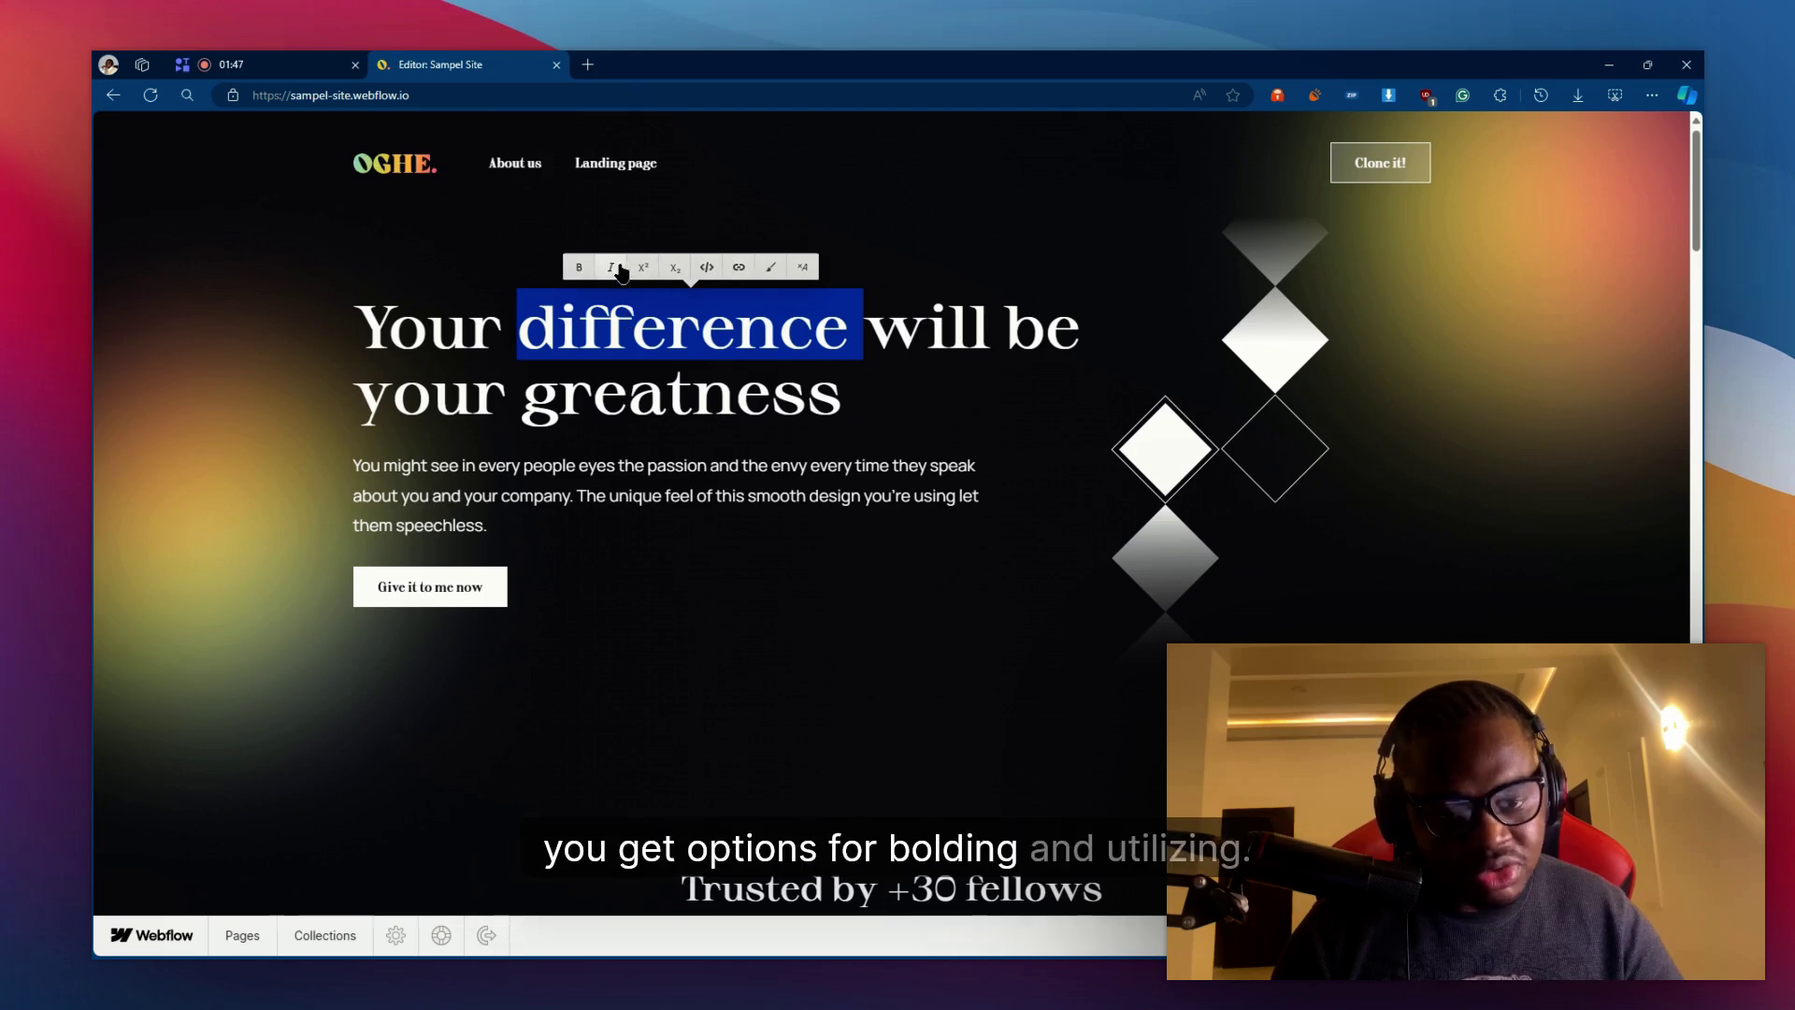
pyautogui.click(580, 269)
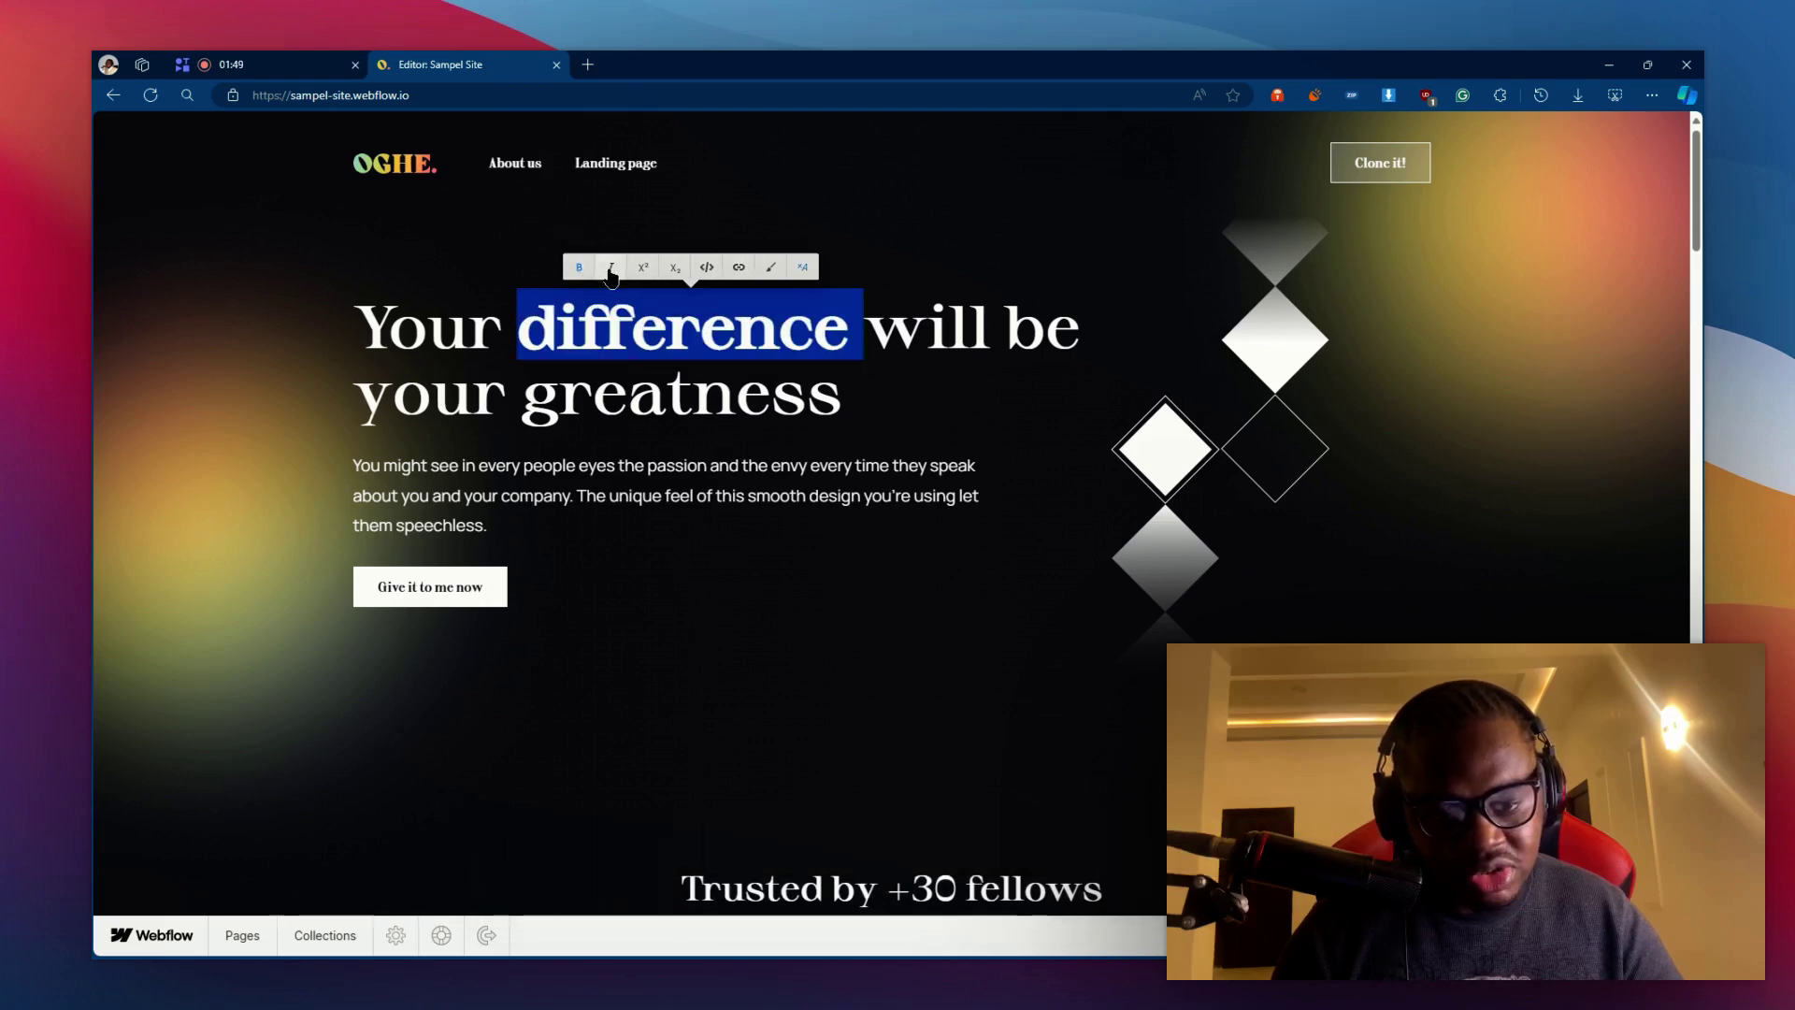
pyautogui.click(612, 269)
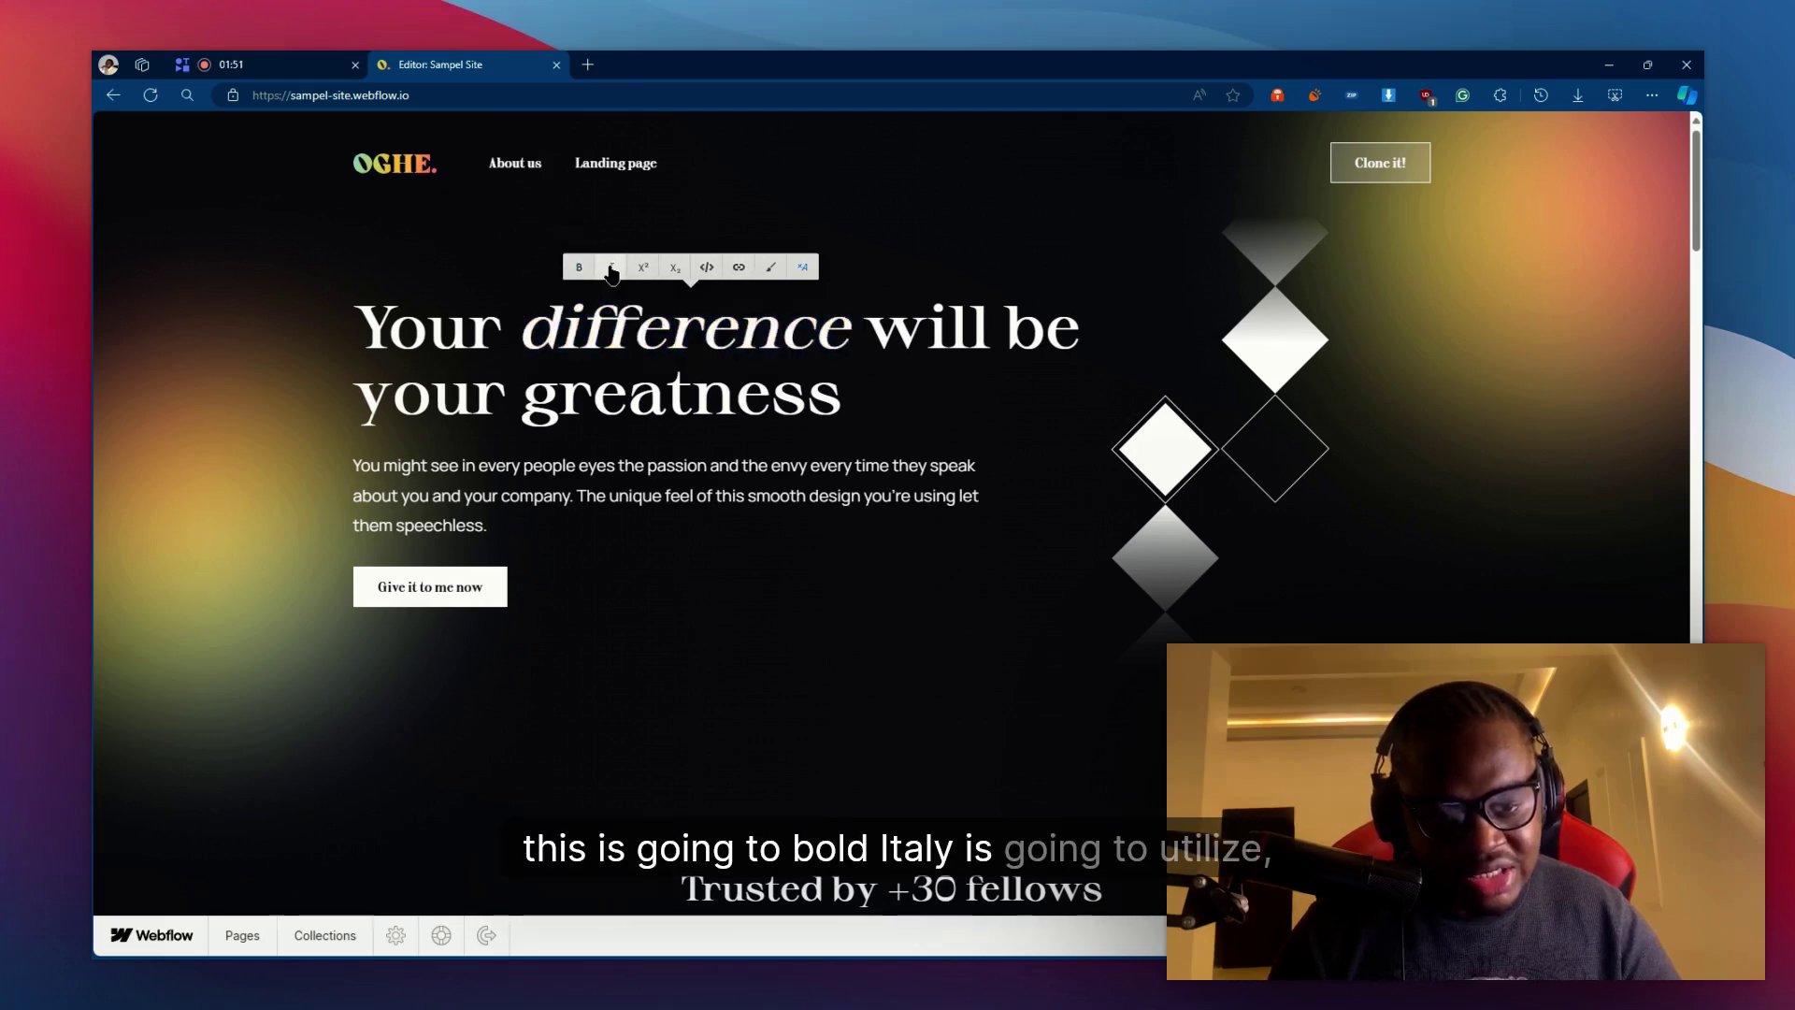
pyautogui.click(612, 268)
pyautogui.click(643, 268)
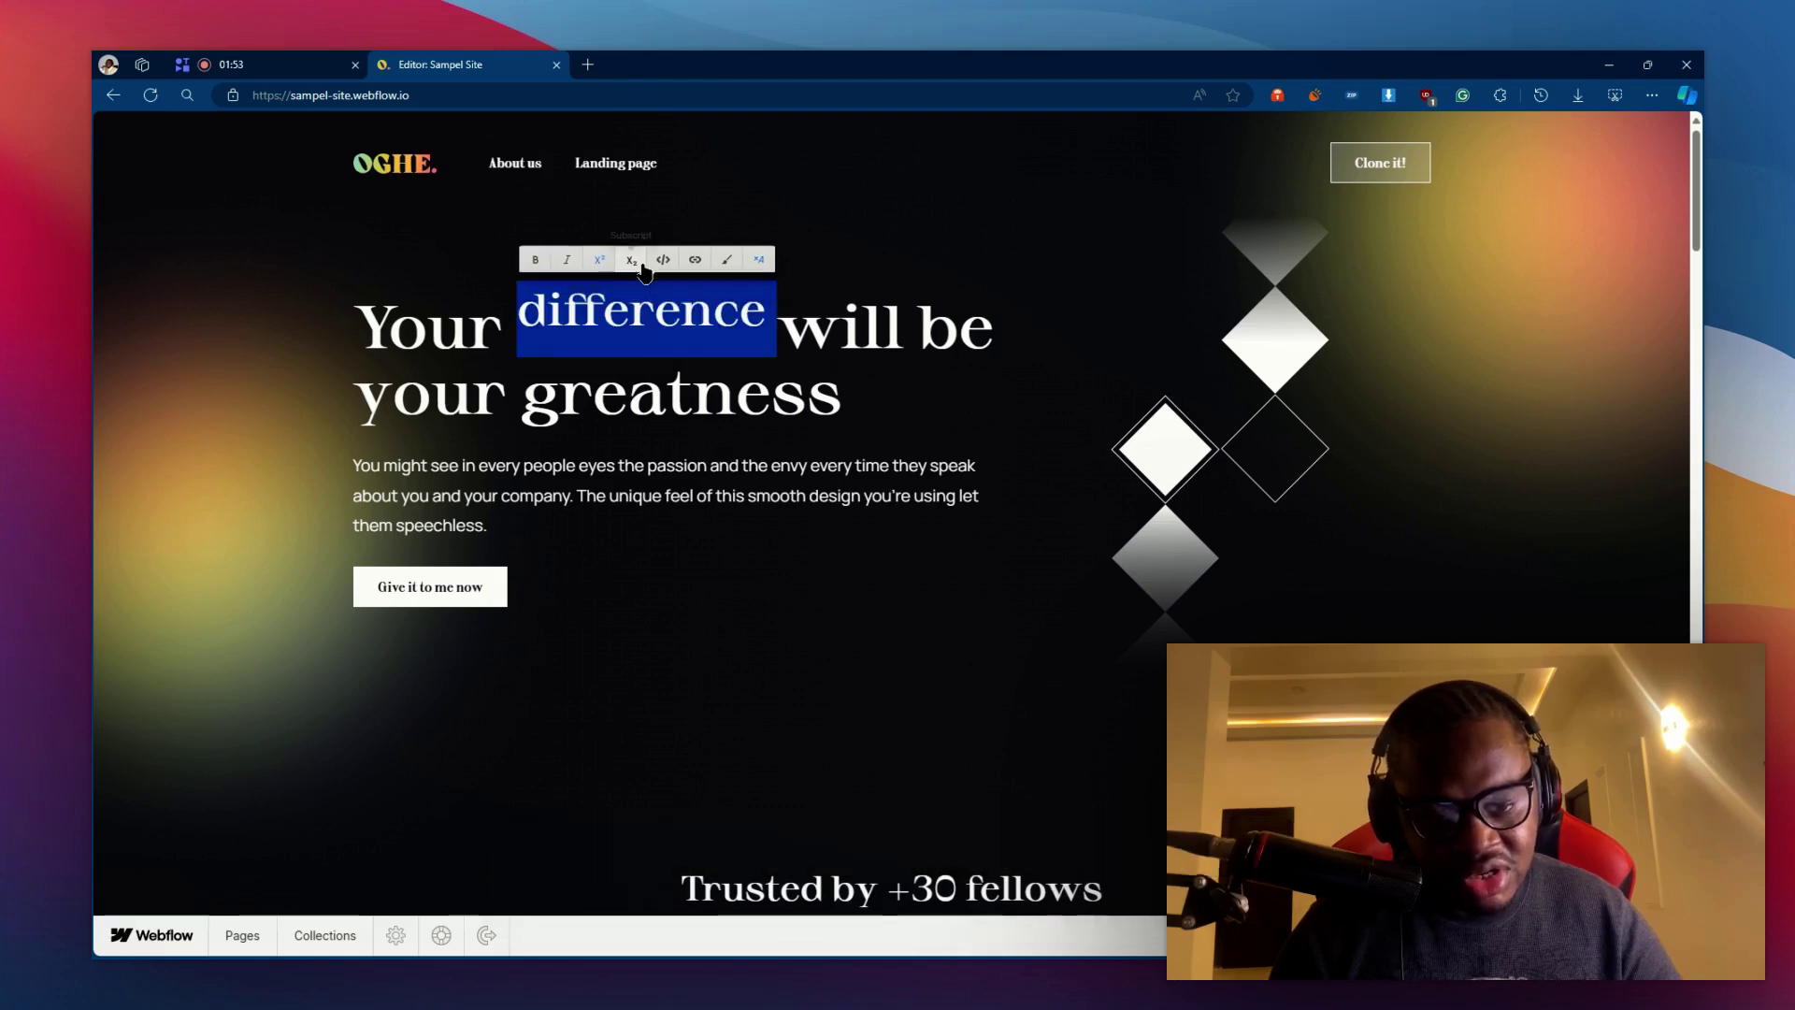
pyautogui.click(642, 266)
pyautogui.click(633, 295)
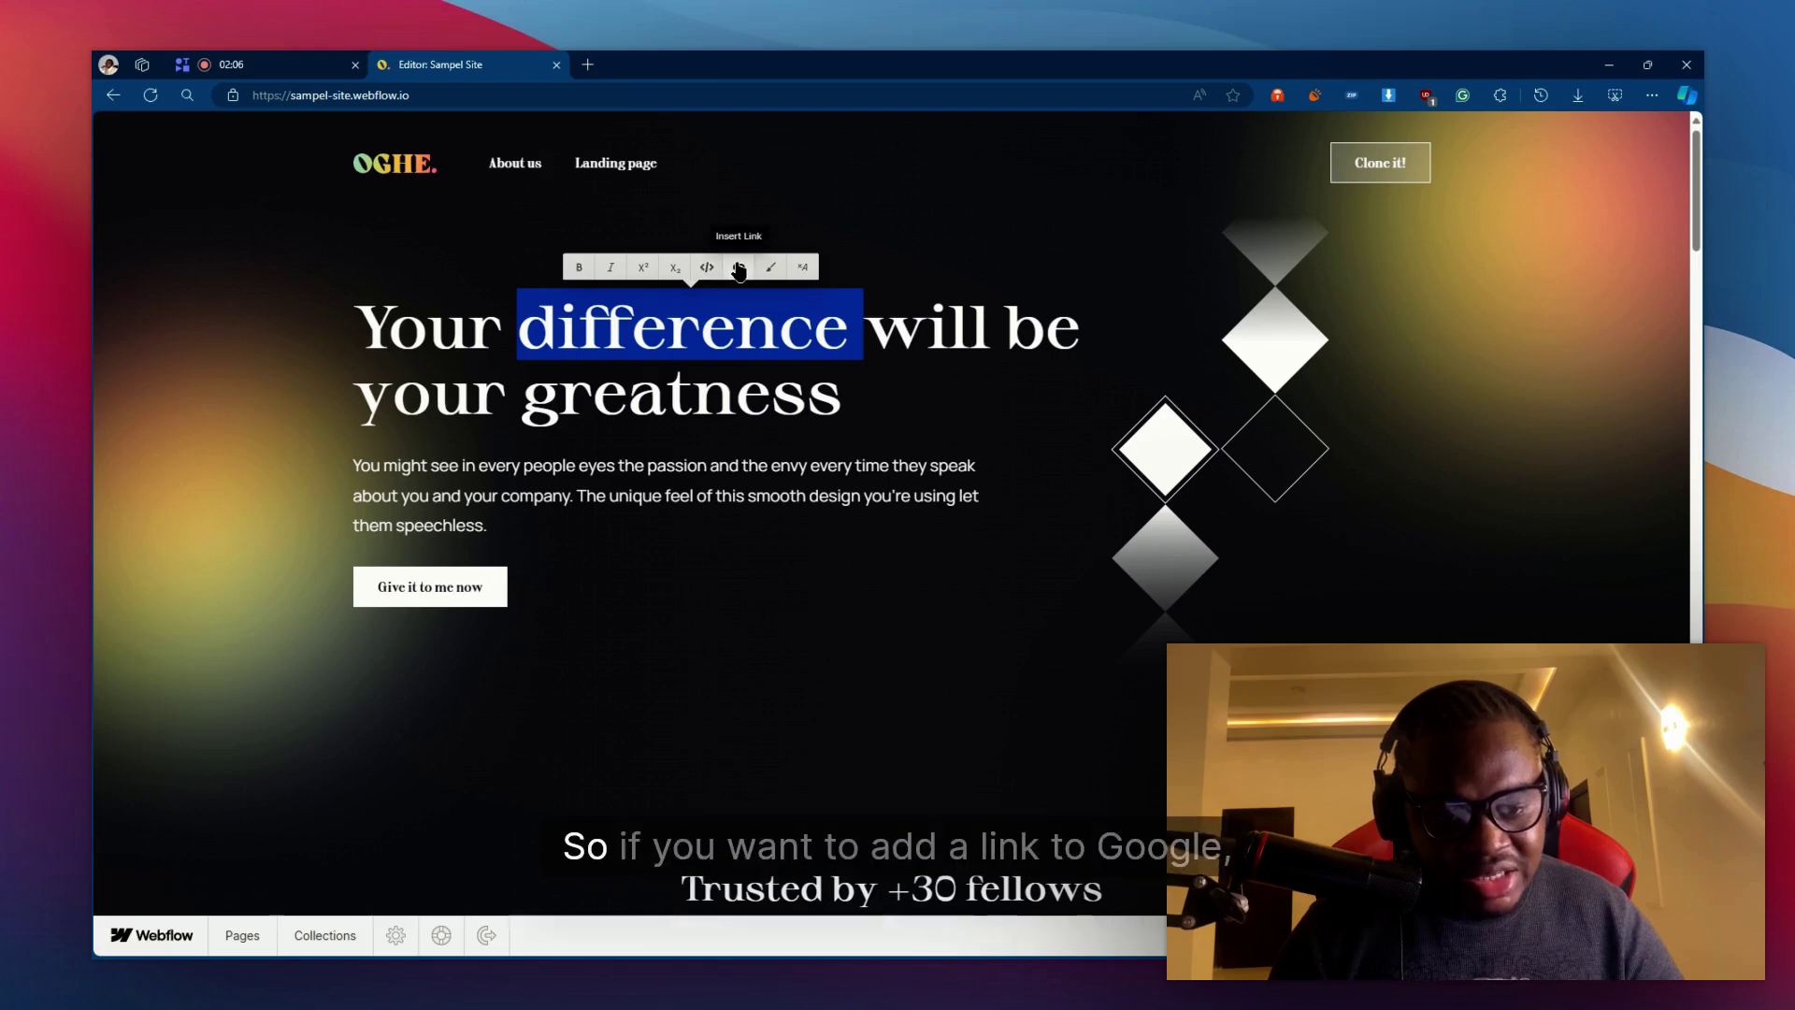
pyautogui.click(739, 268)
pyautogui.write('google.co')
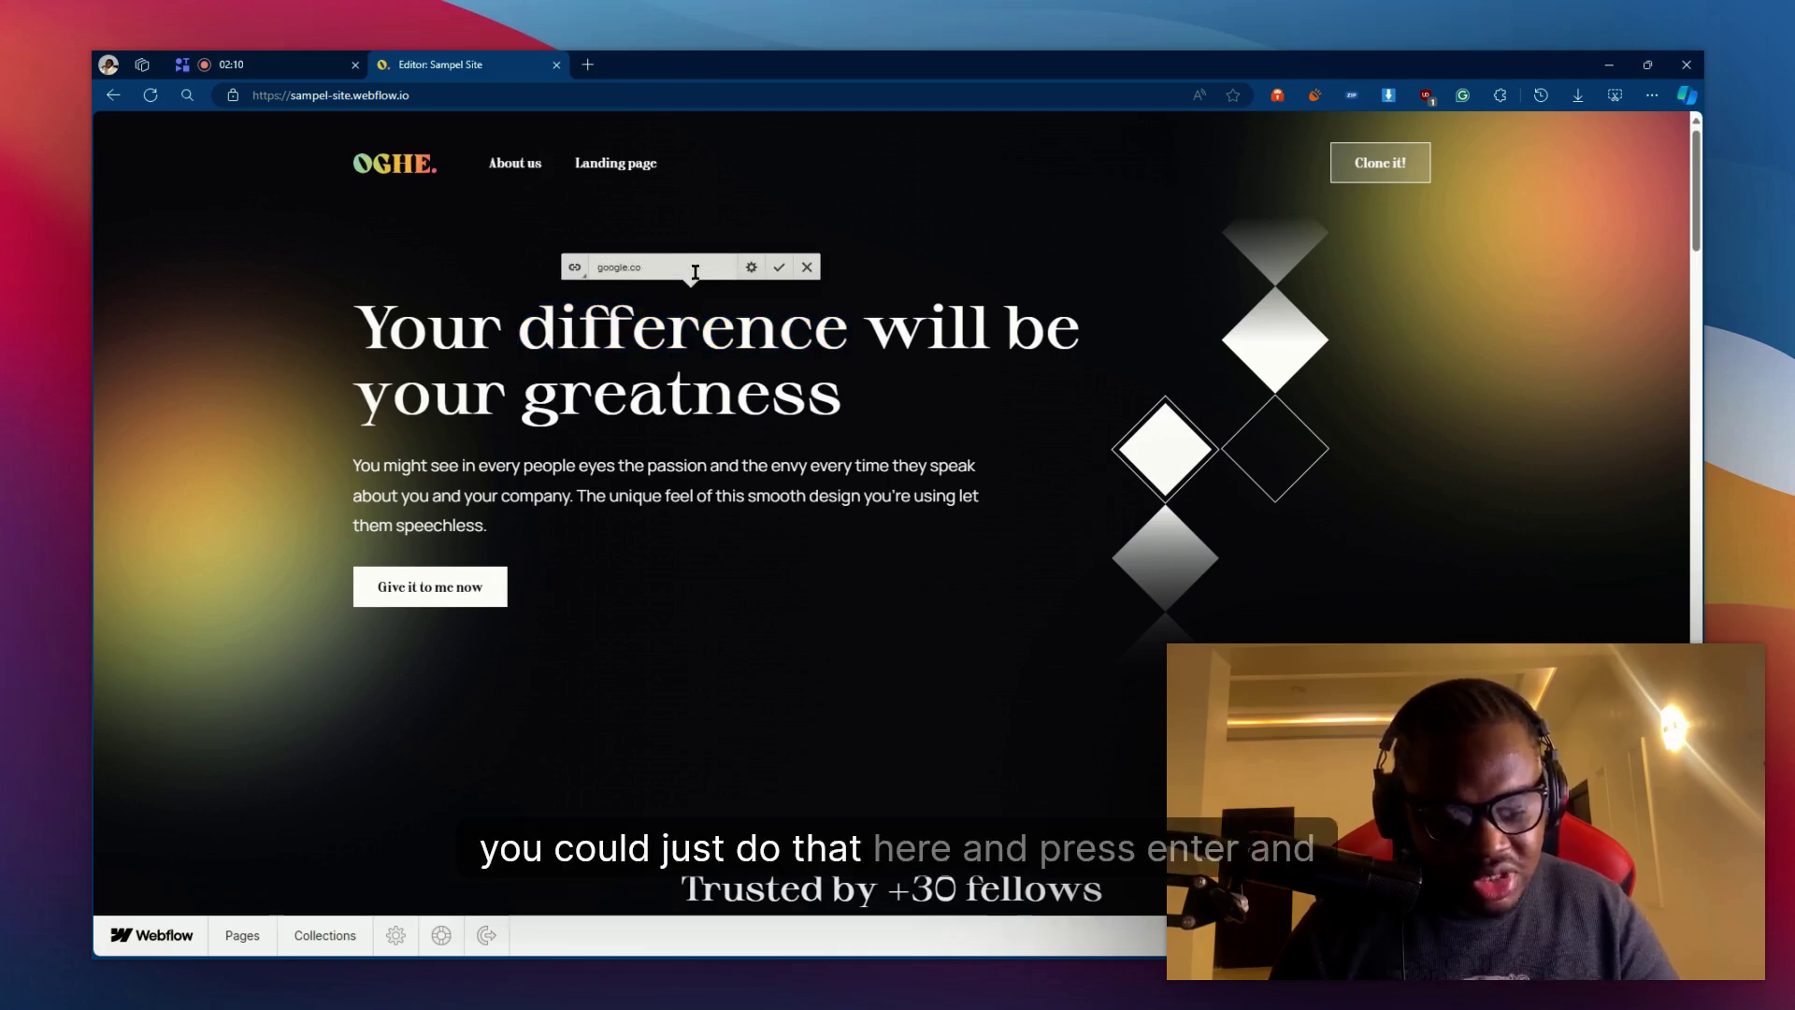
pyautogui.press('Return')
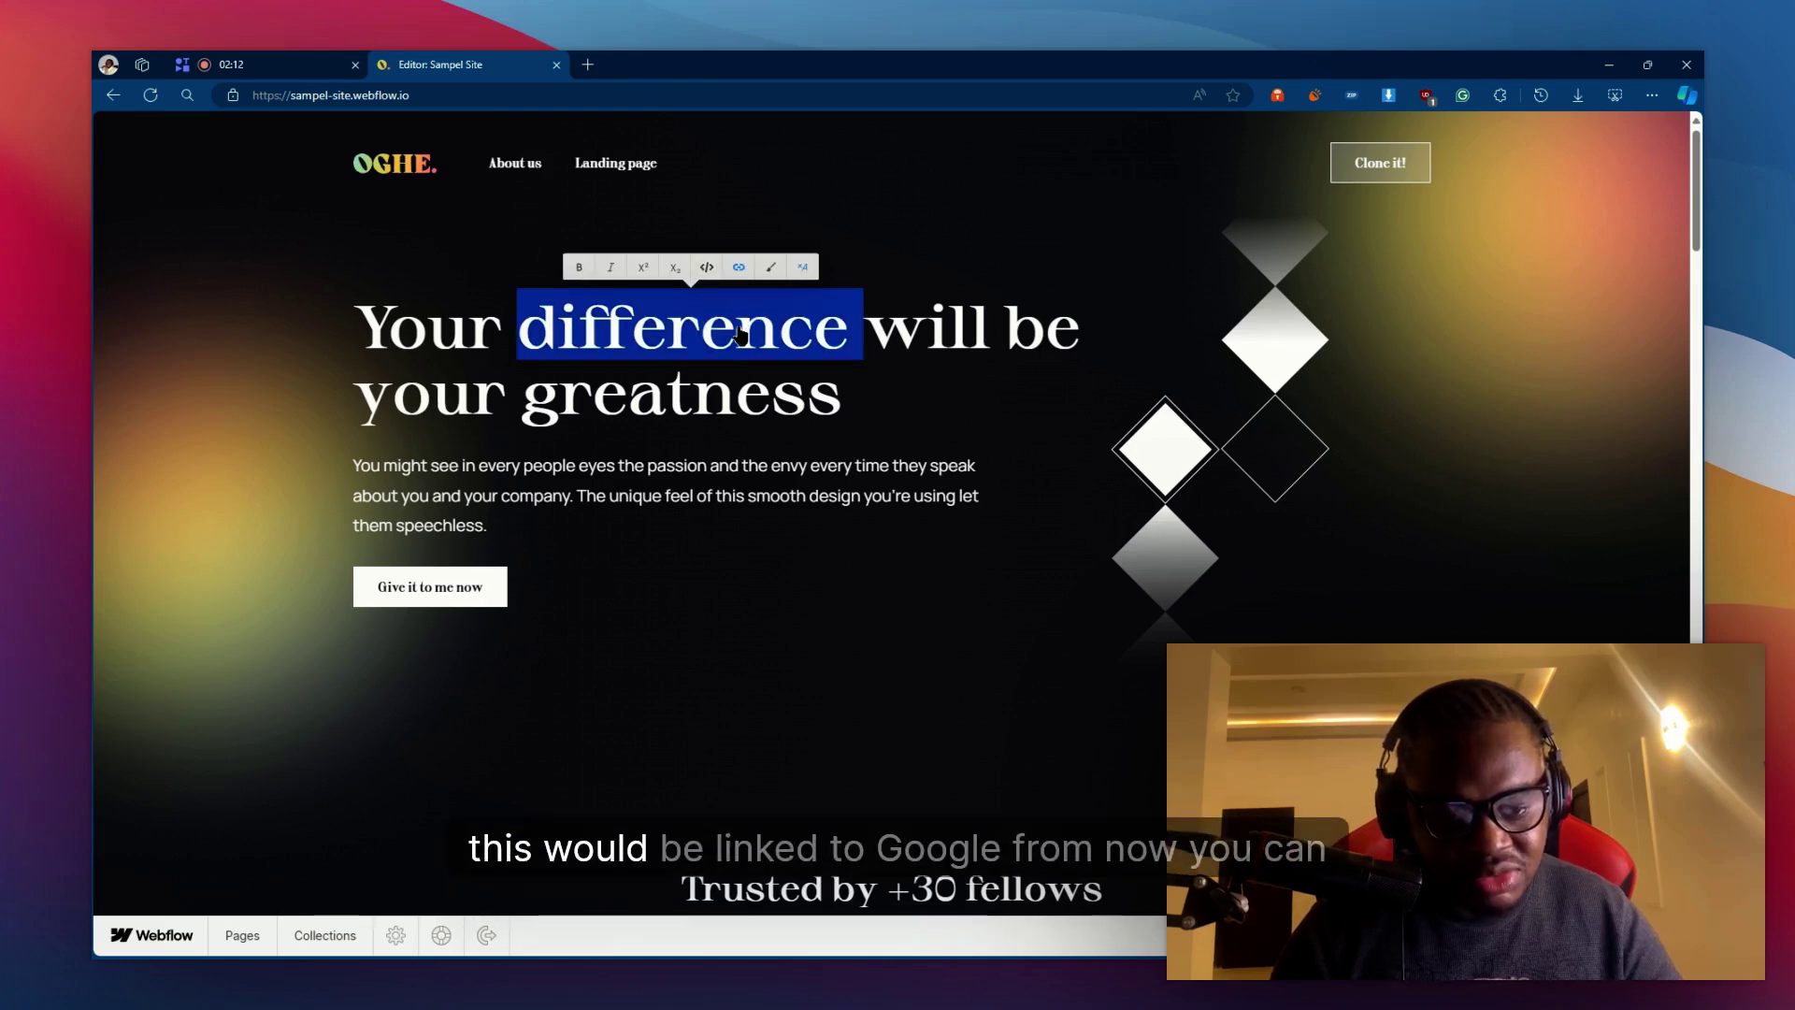
pyautogui.click(739, 268)
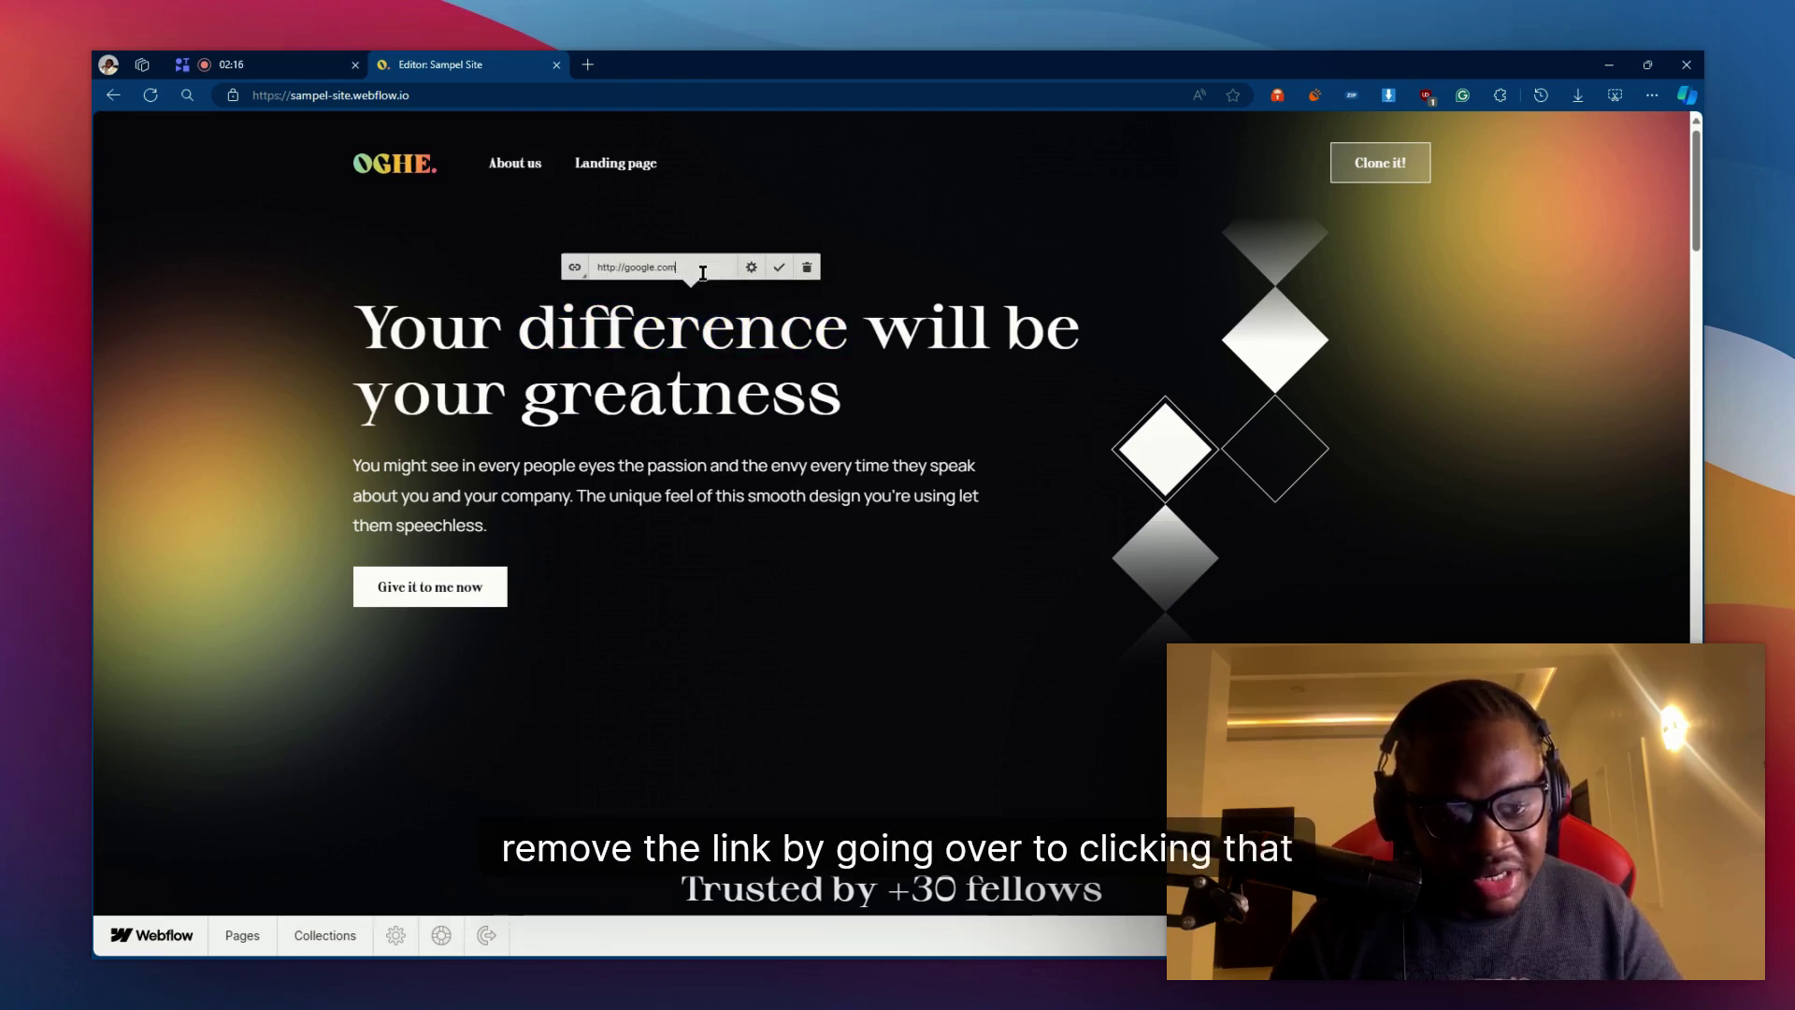
pyautogui.click(806, 267)
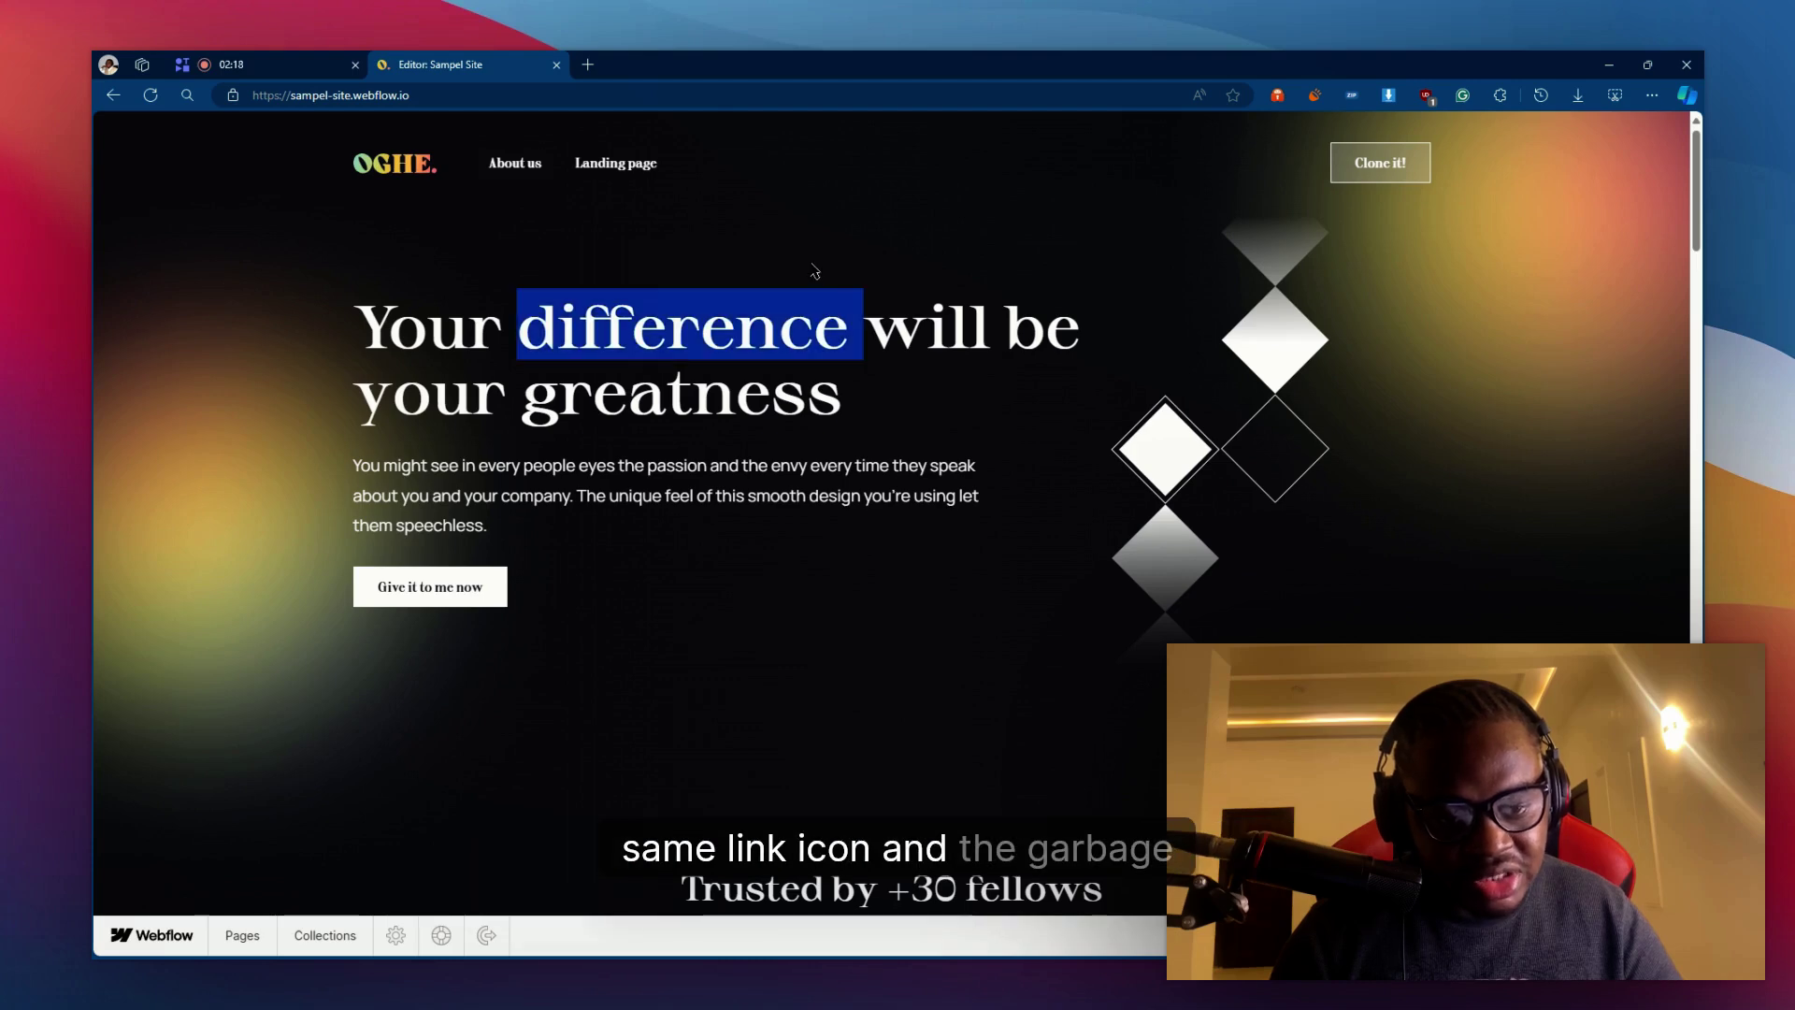
pyautogui.click(789, 323)
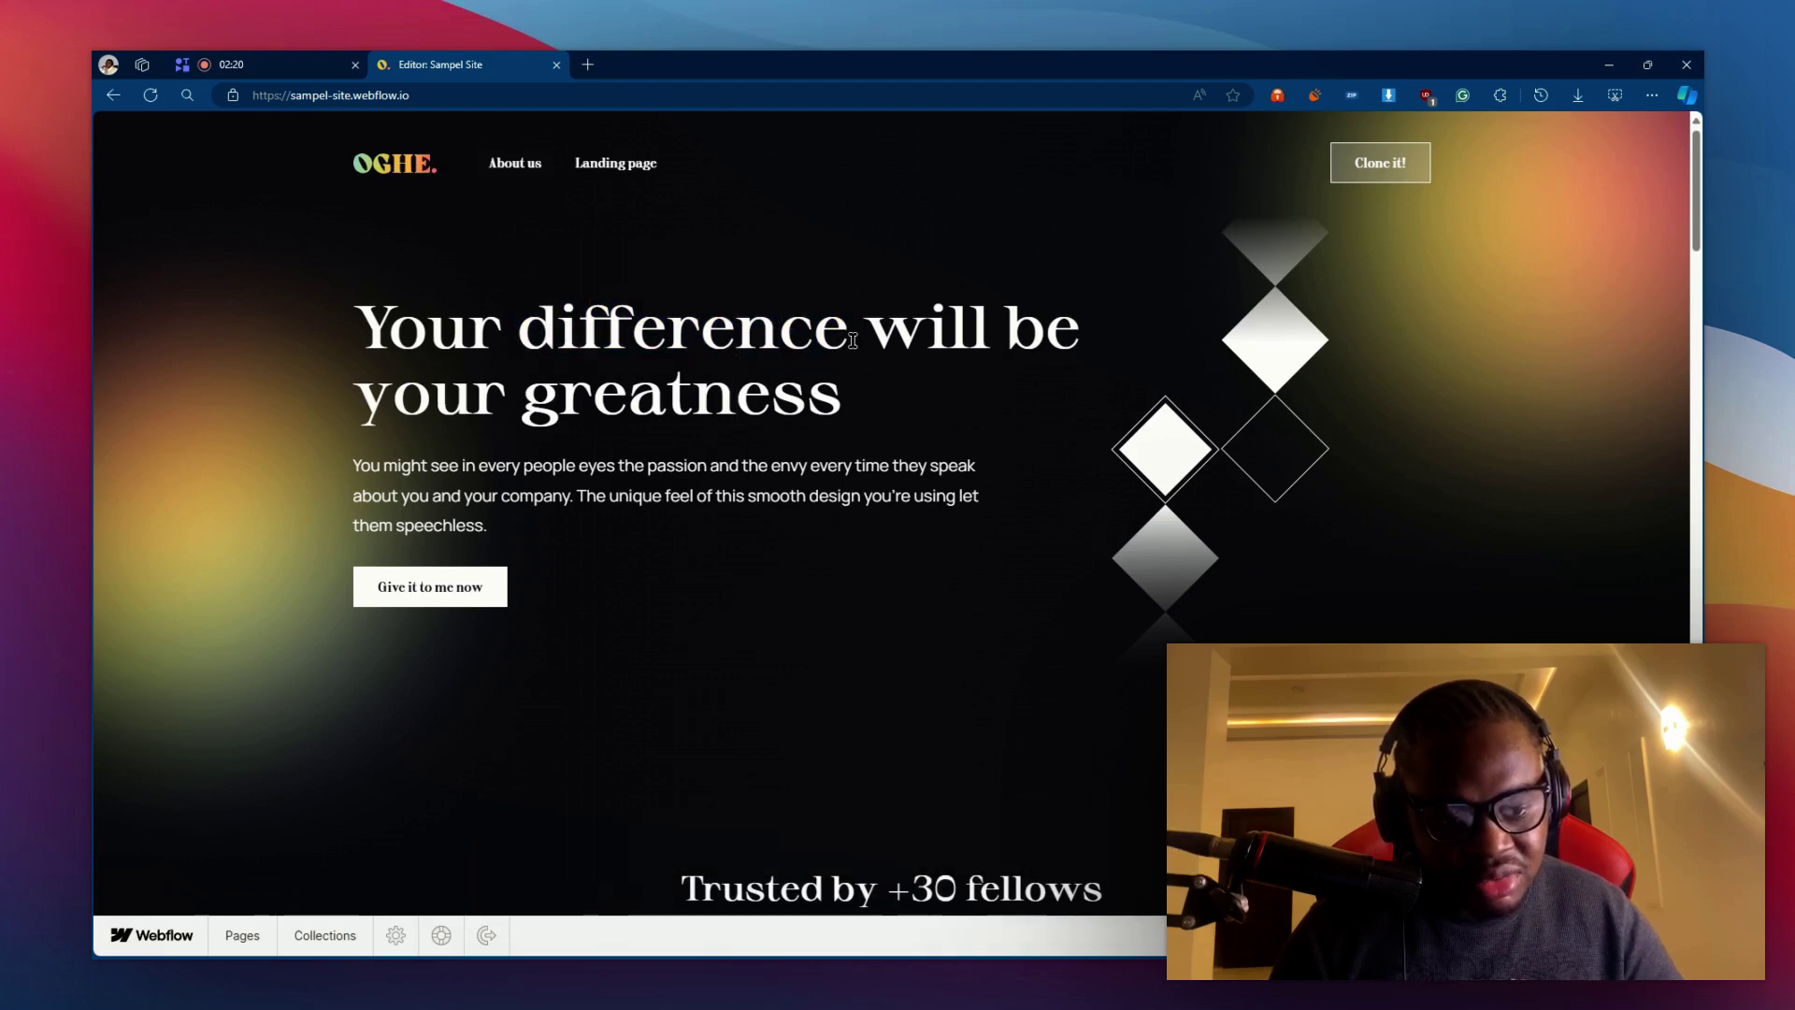
pyautogui.moveTo(849, 339); pyautogui.dragTo(523, 350)
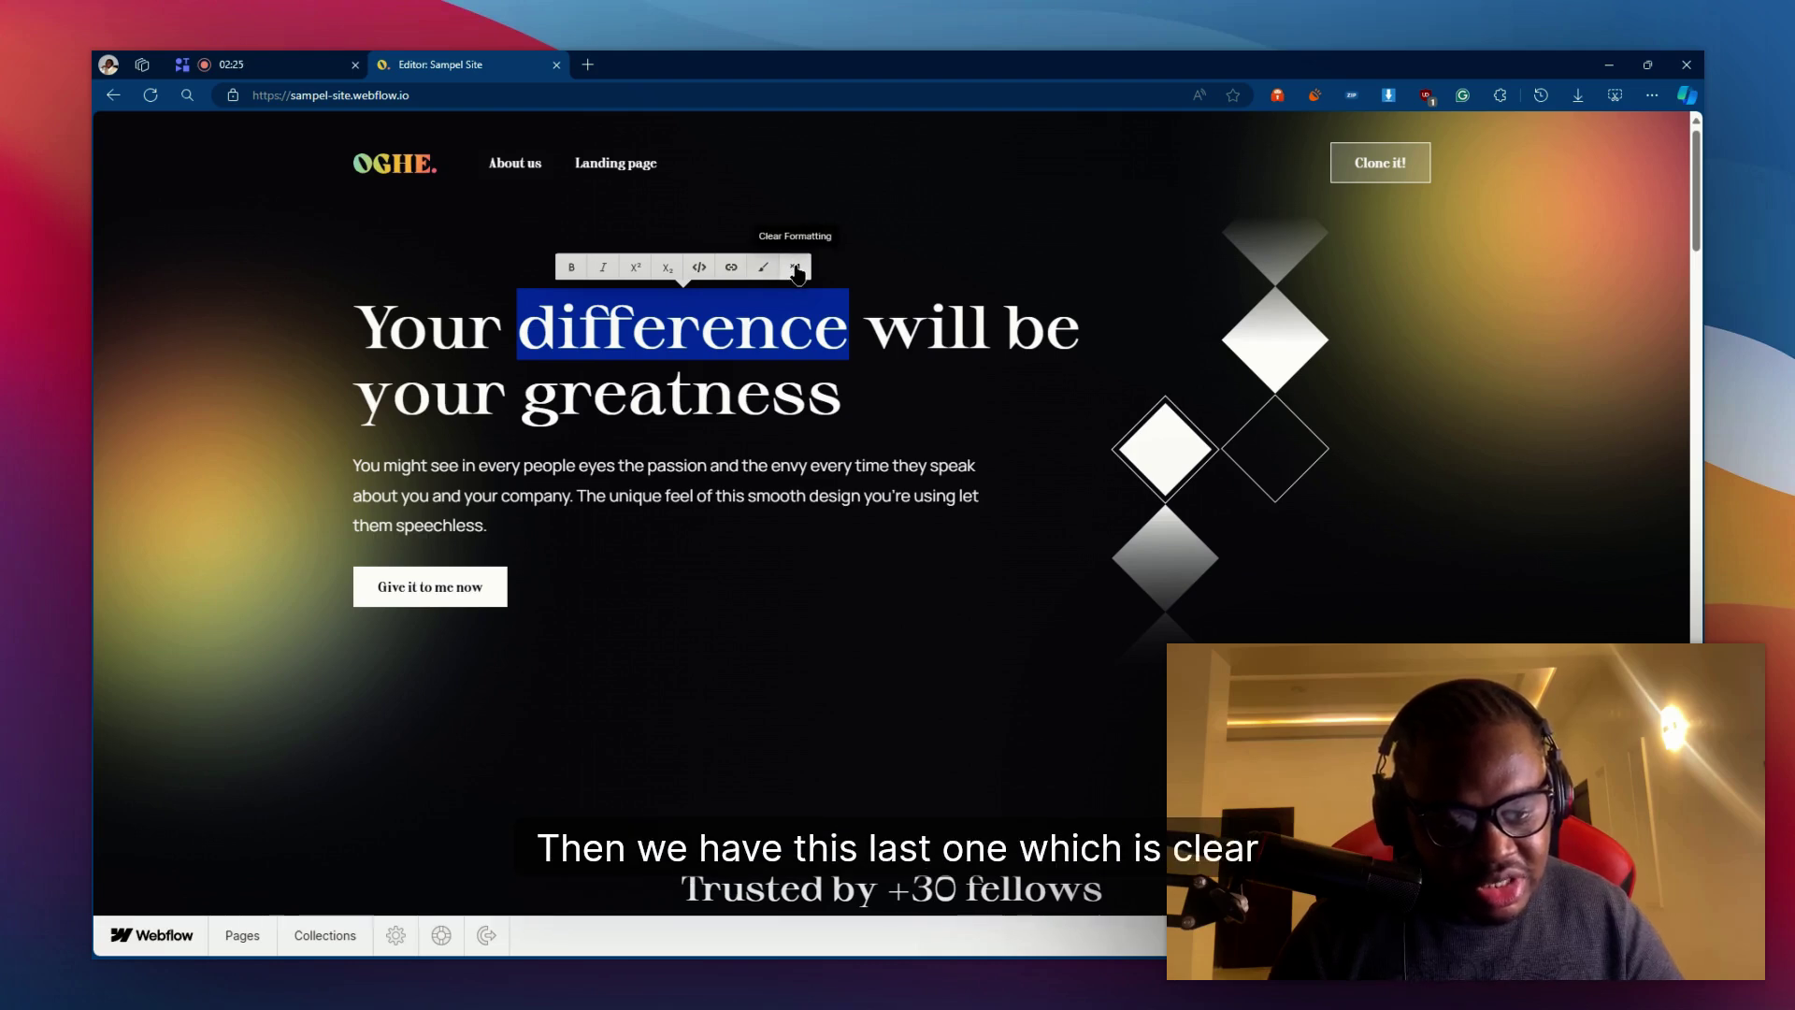
# Step: Make 'difference' italic and bold, then clear its formatting back to plain text
pyautogui.click(598, 269)
pyautogui.click(570, 268)
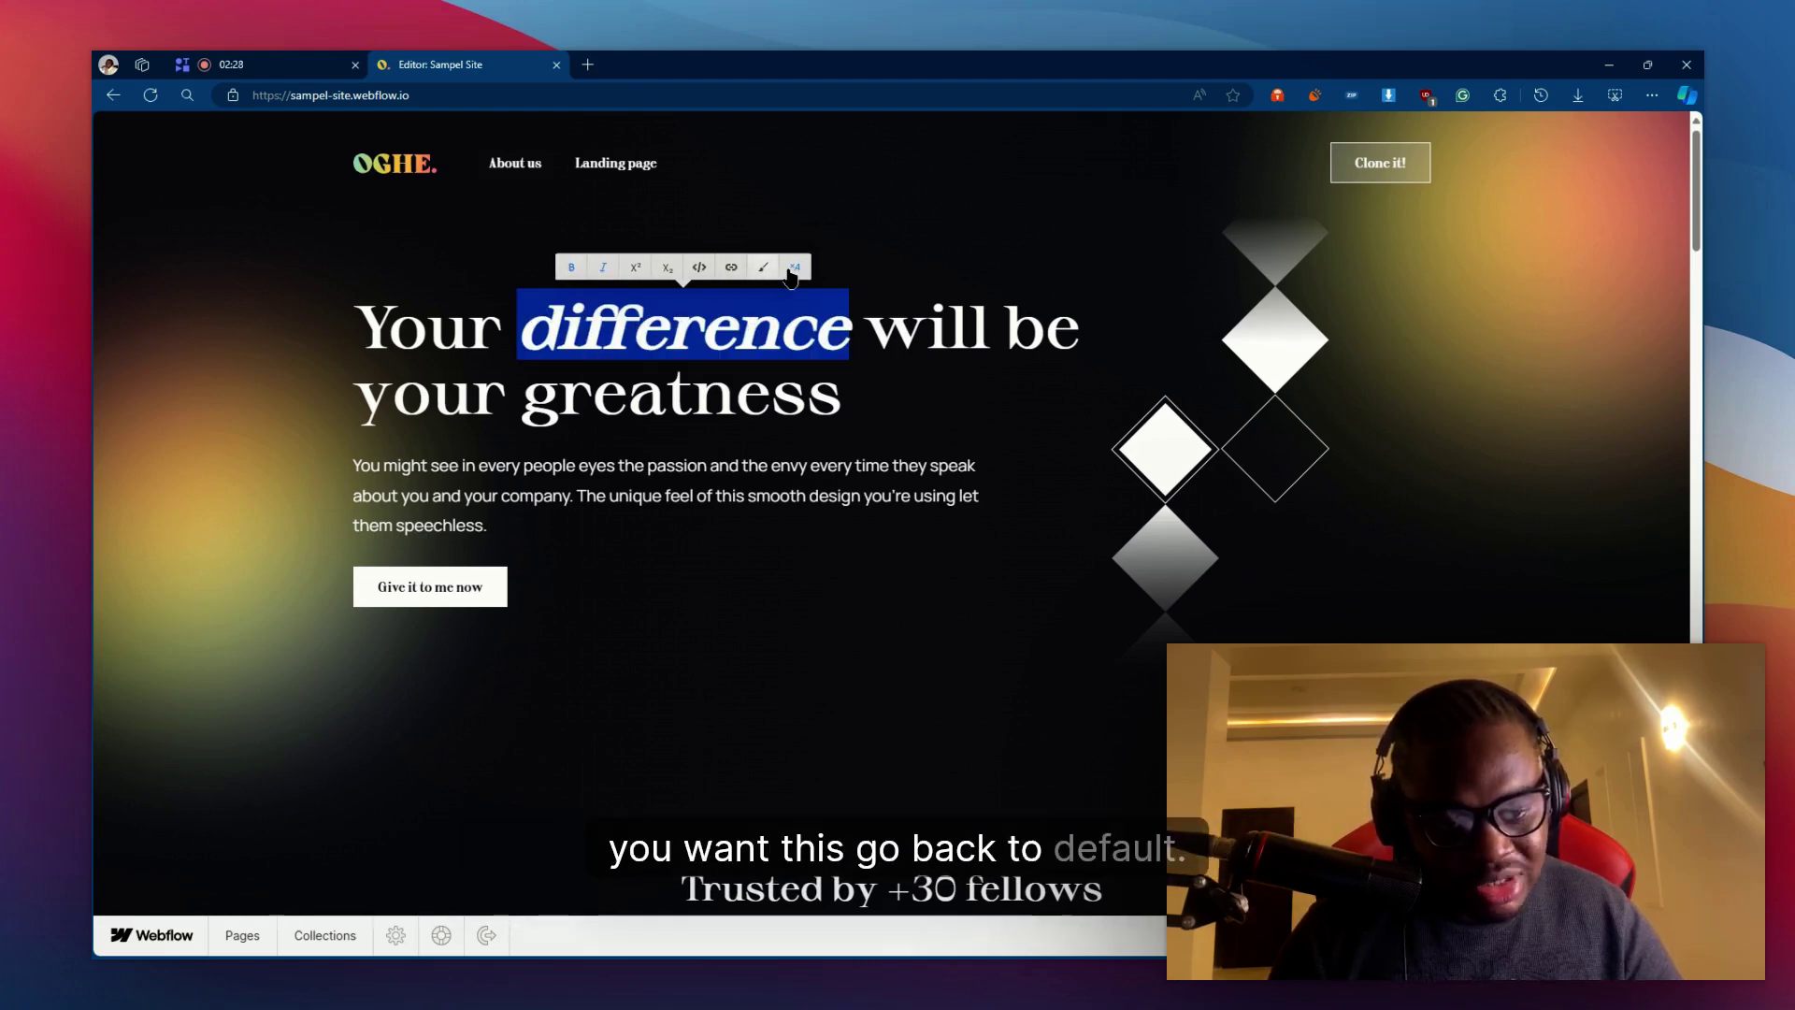
pyautogui.click(795, 268)
pyautogui.click(629, 388)
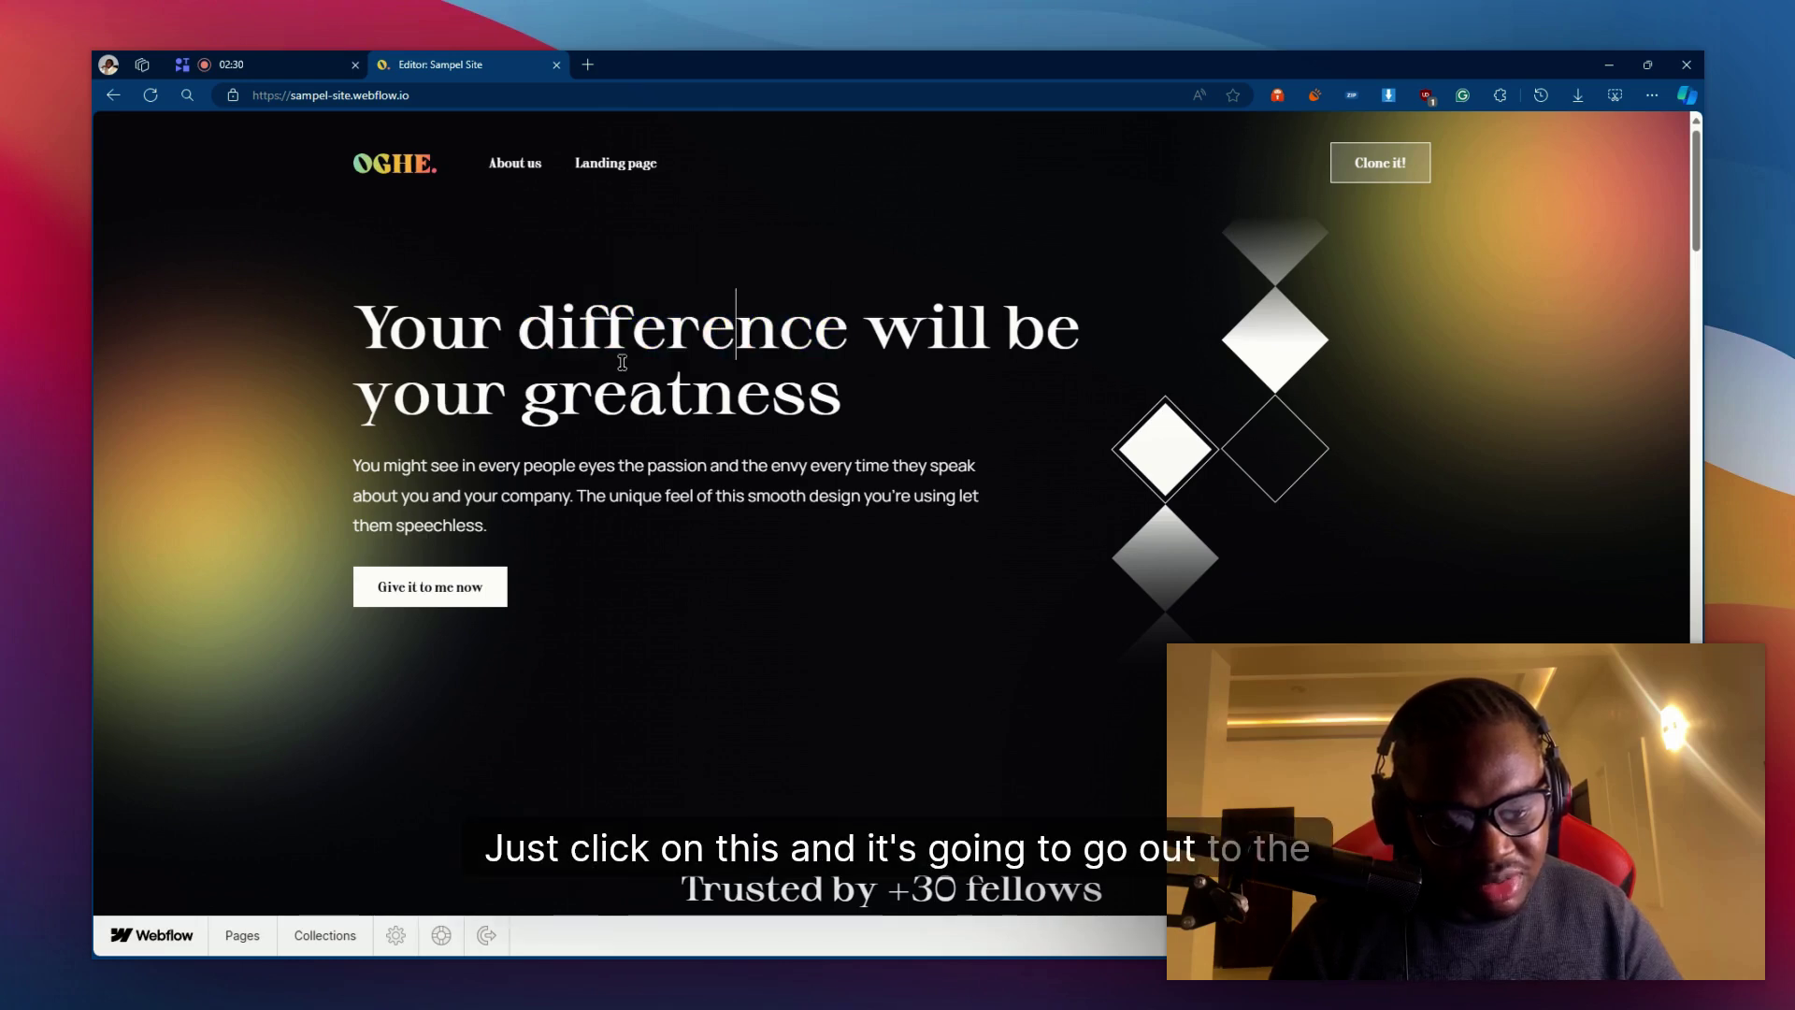
pyautogui.scroll(-1, 640, 350)
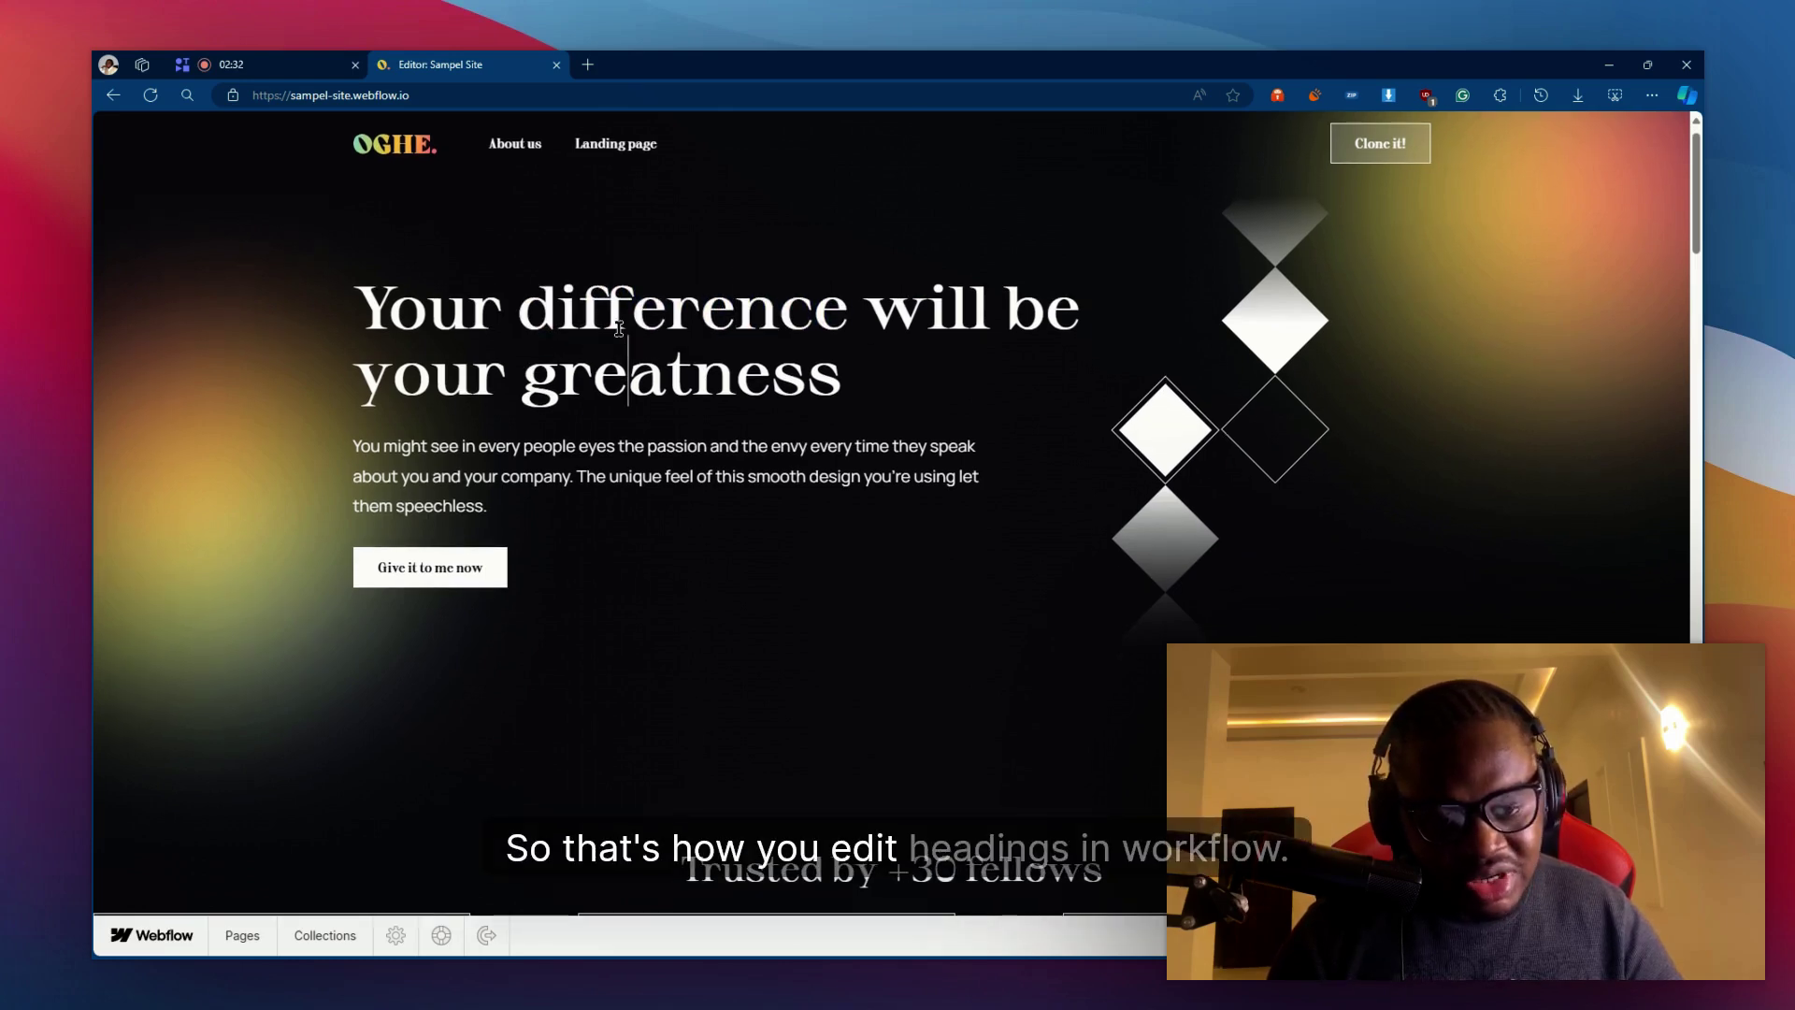
pyautogui.scroll(-1, 596, 326)
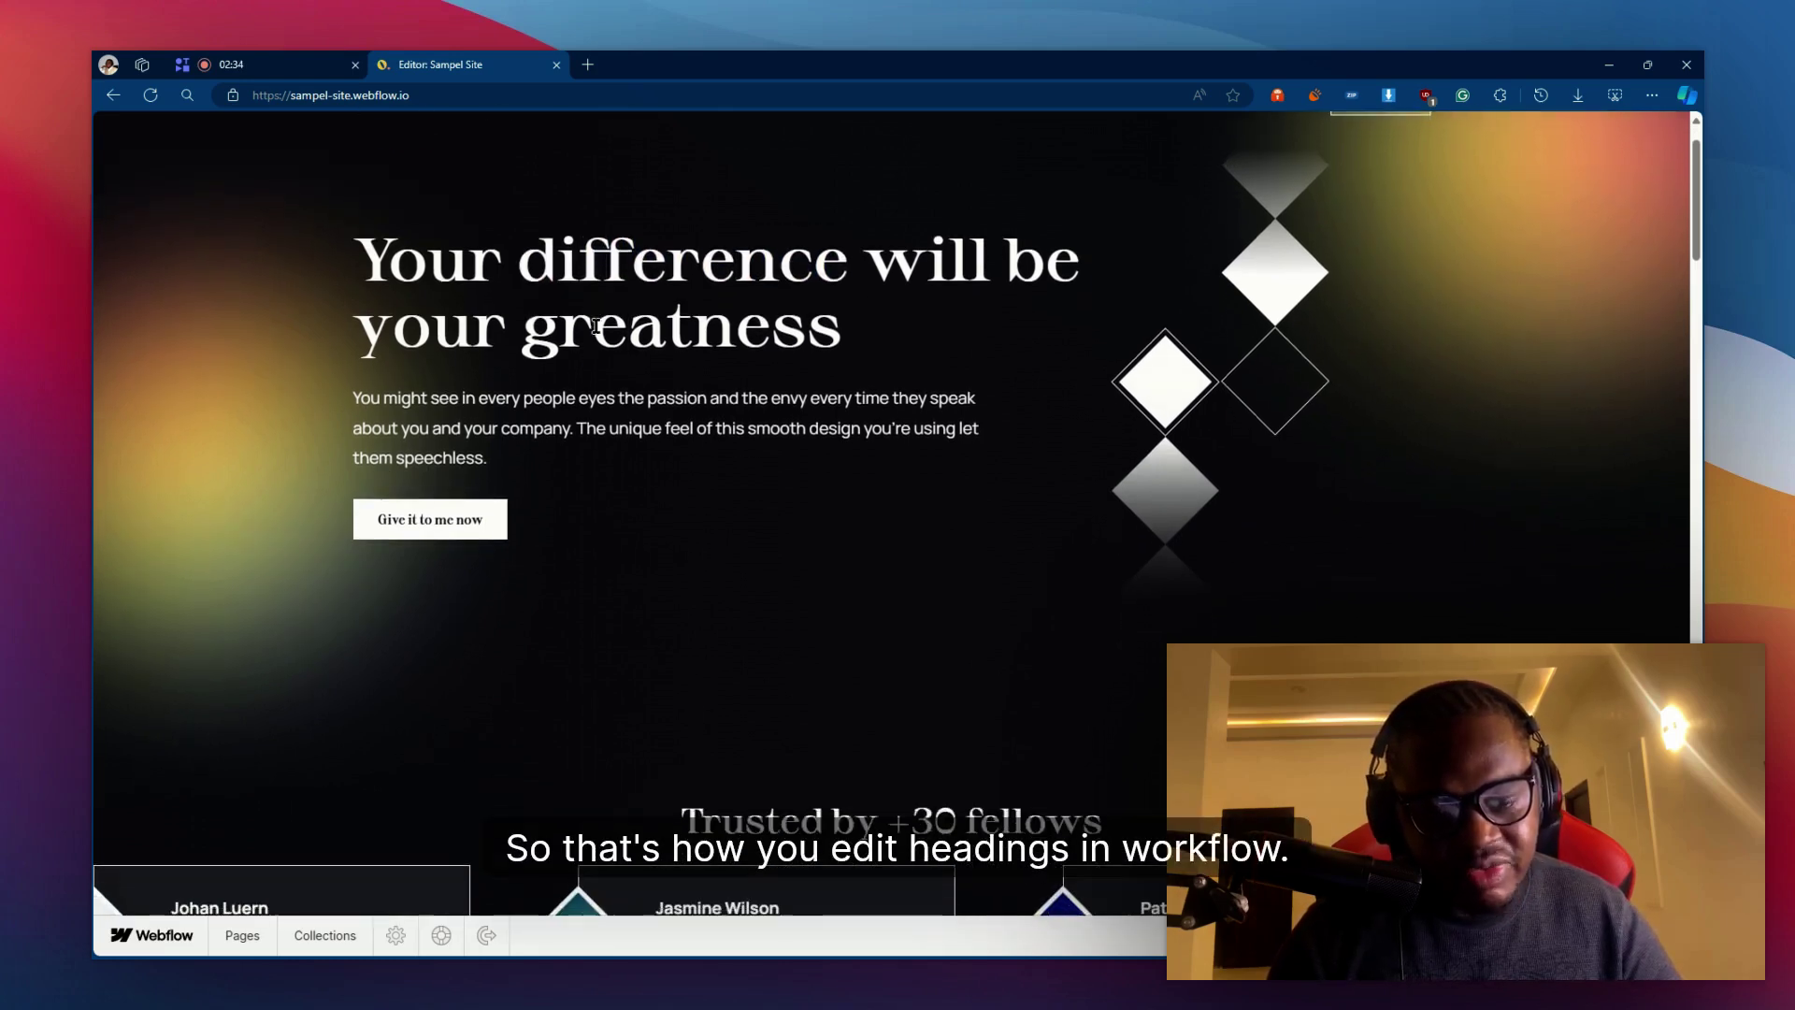
# Step: Edit the word 'Trusted' in the 'Trusted by +30 fellows' heading by inserting a letter
pyautogui.scroll(-2, 604, 435)
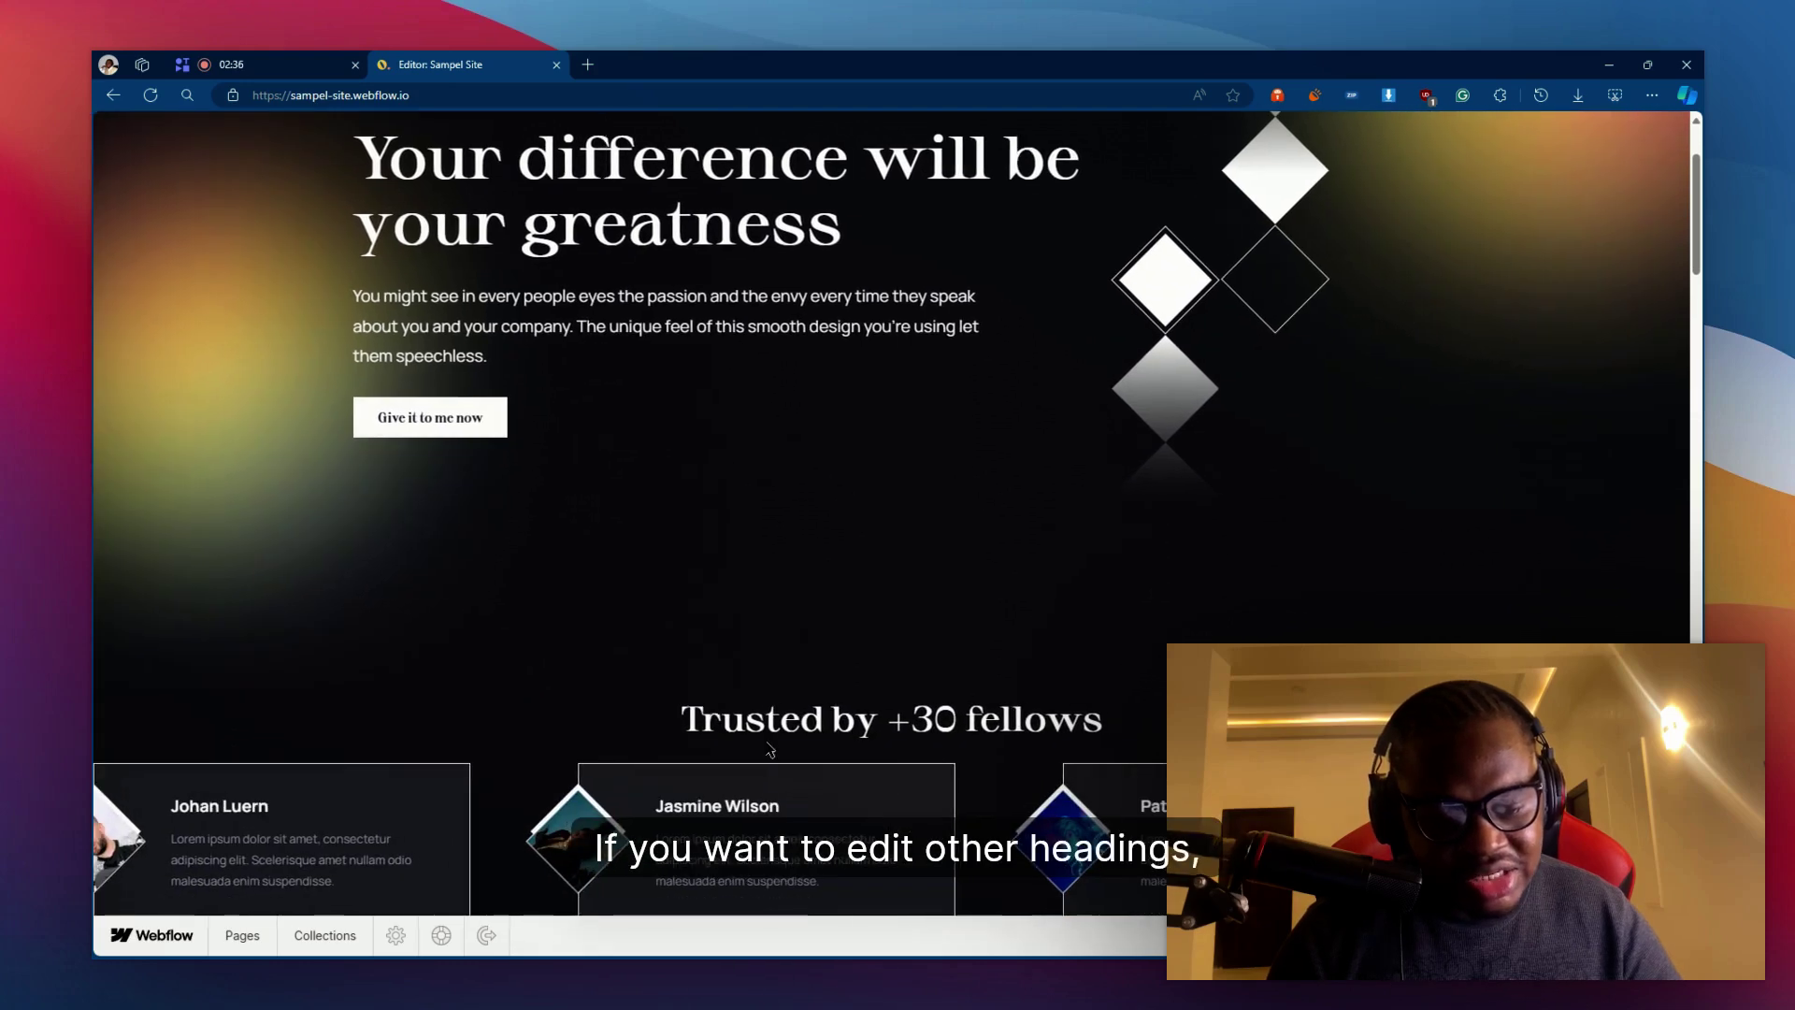
pyautogui.tripleClick(795, 722)
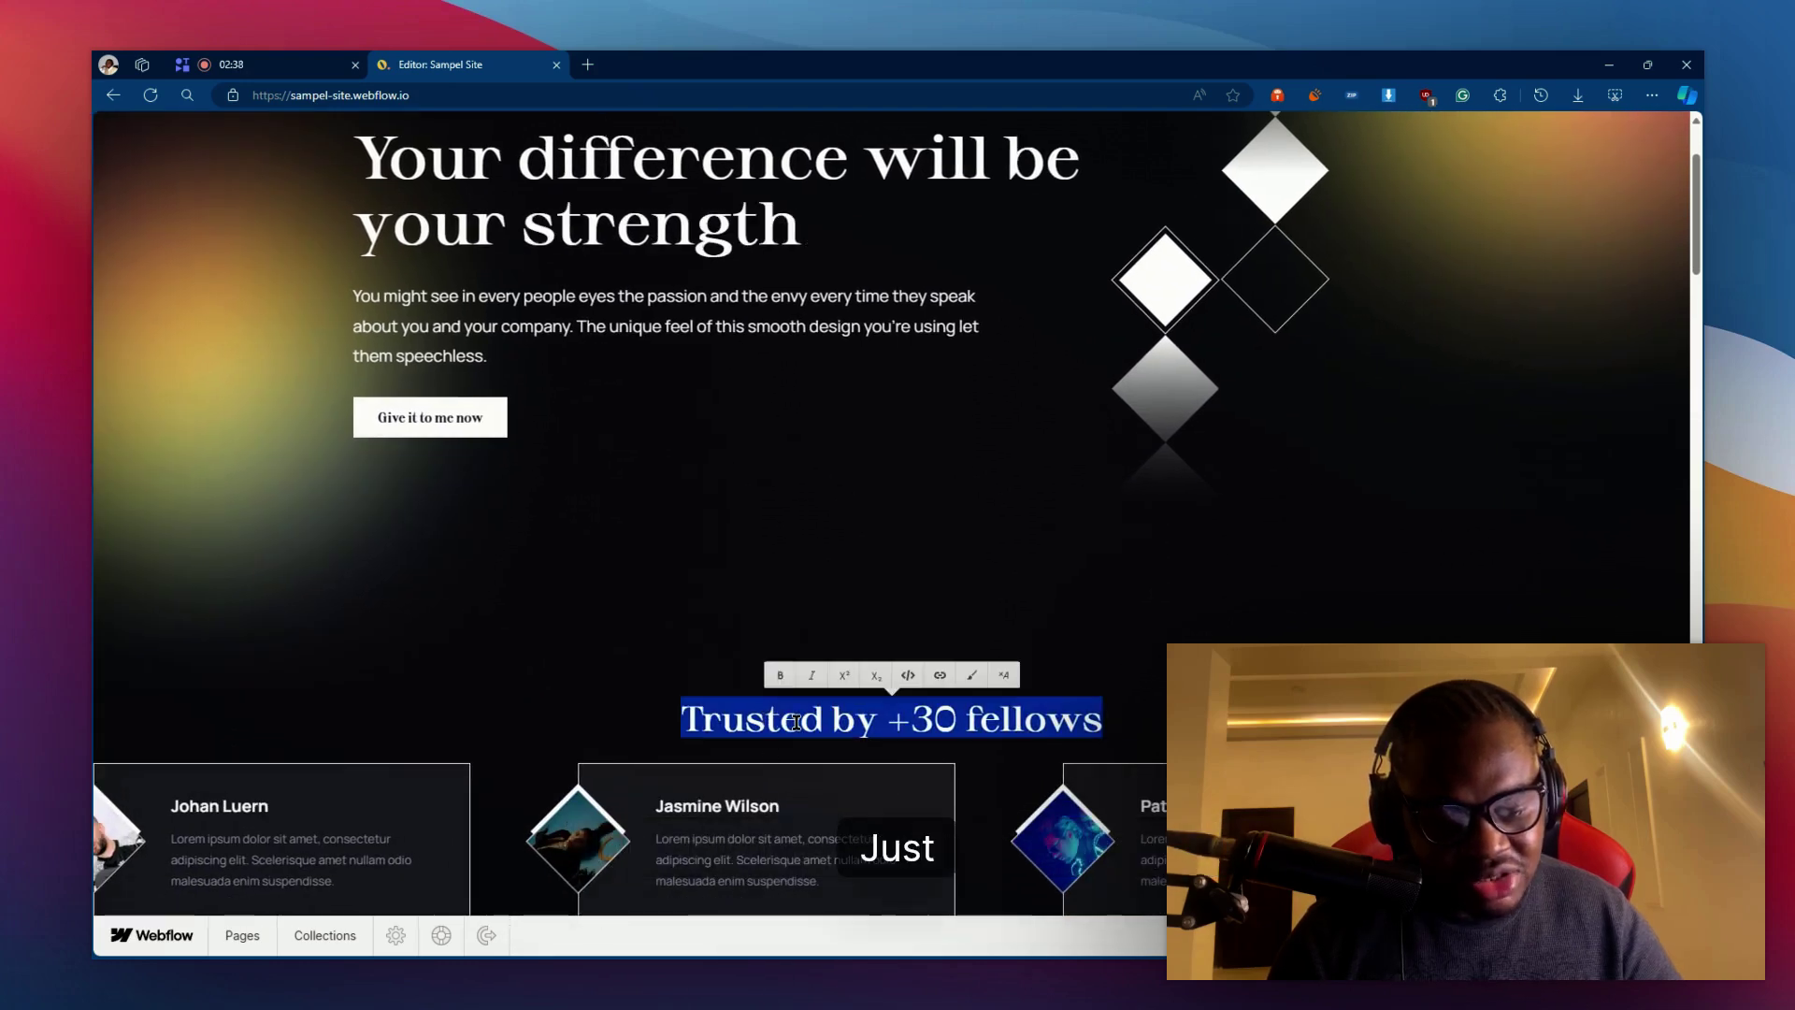
pyautogui.scroll(-2, 795, 722)
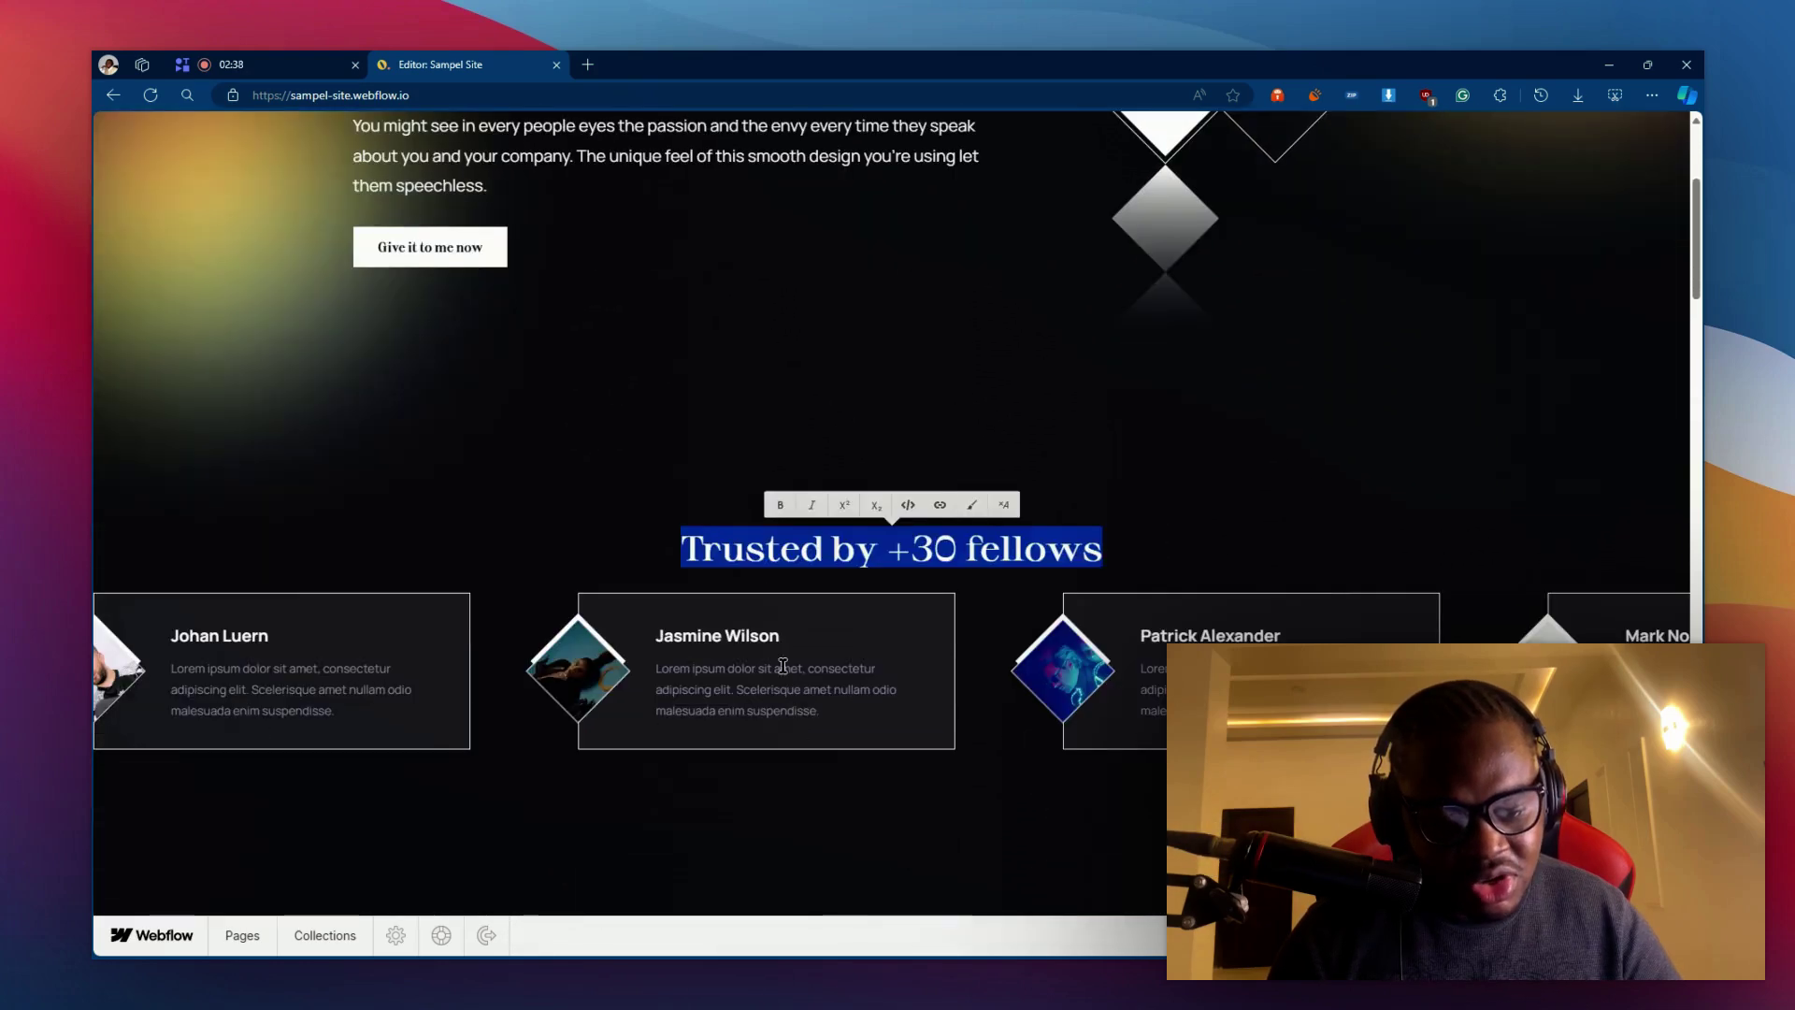
pyautogui.click(850, 558)
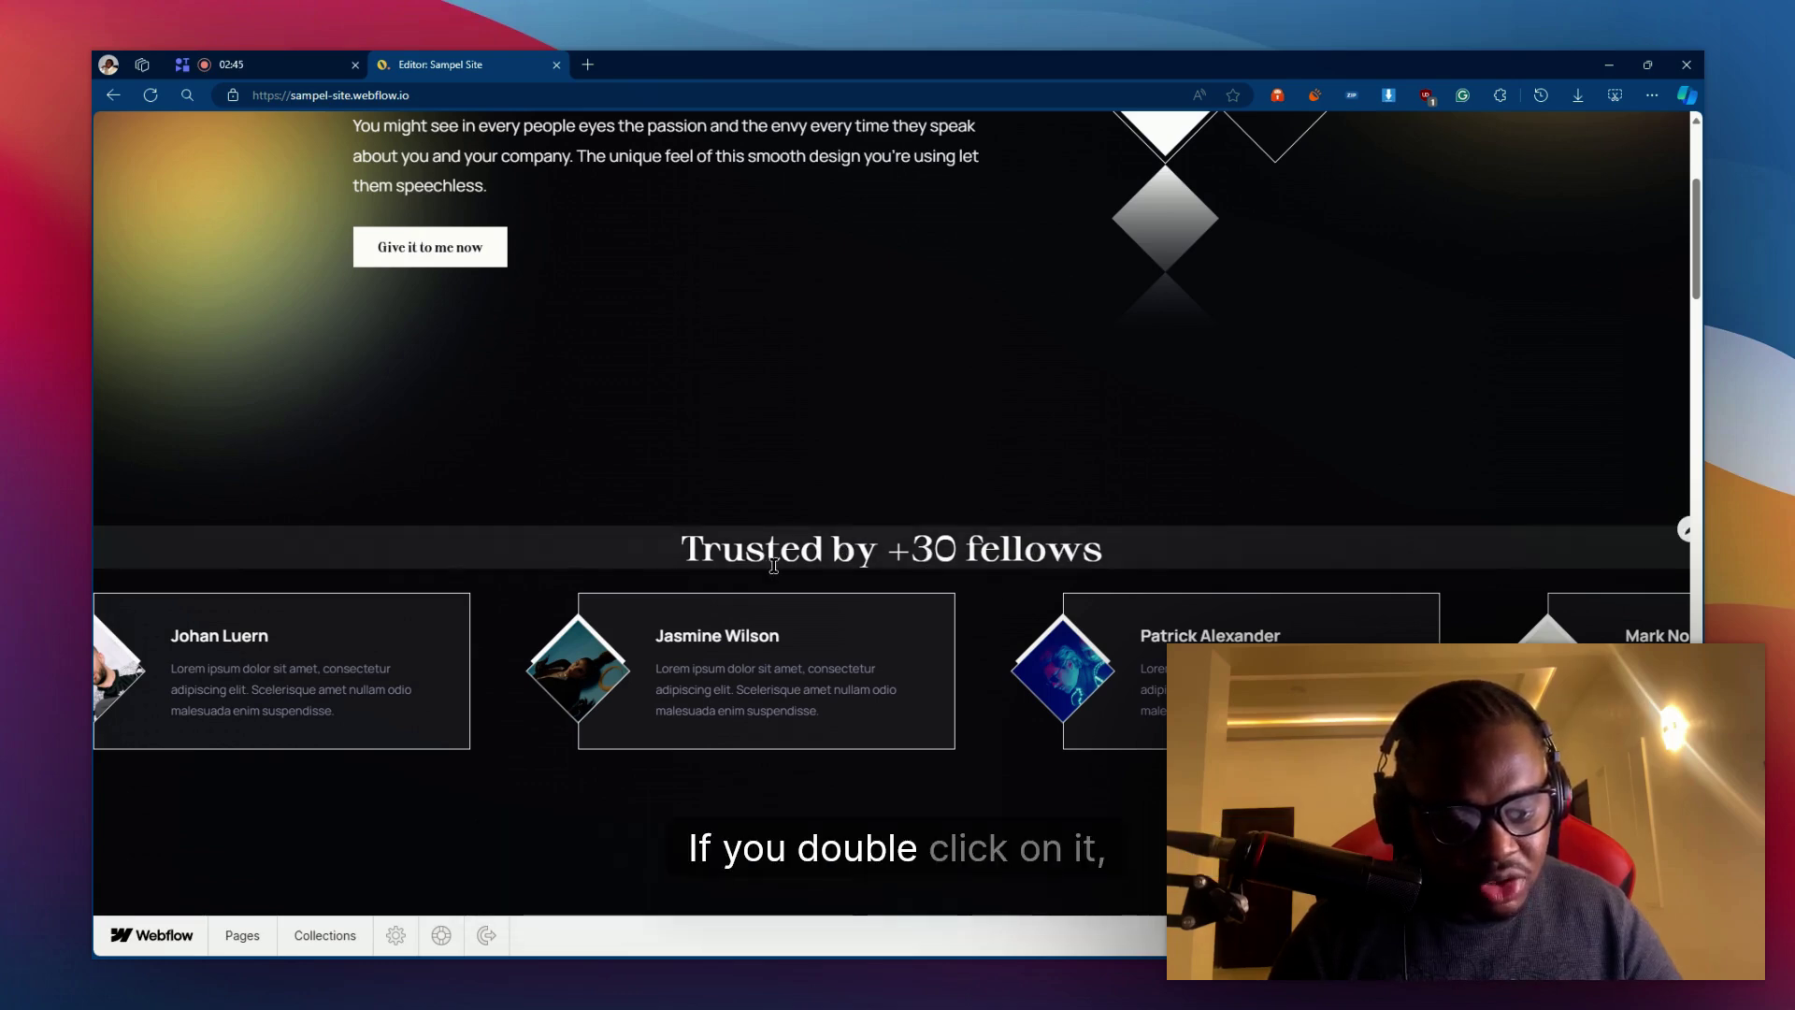
pyautogui.doubleClick(803, 551)
pyautogui.click(803, 550)
pyautogui.write('e')
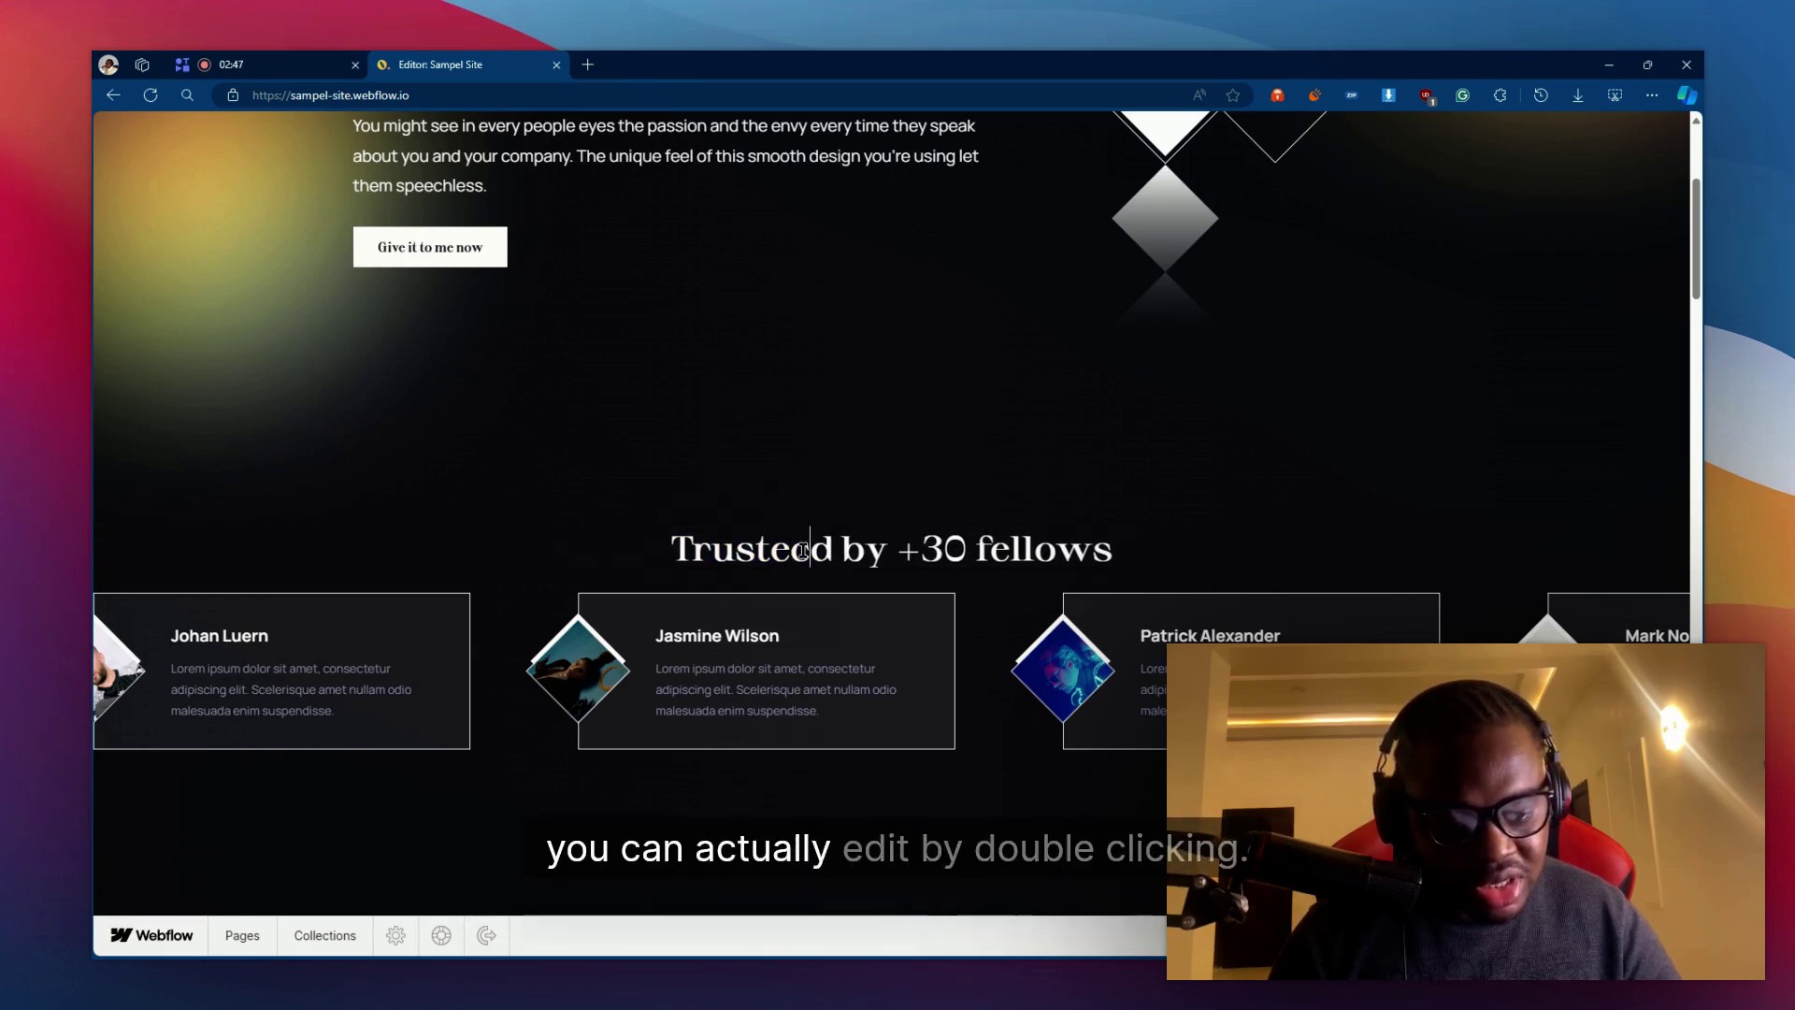
pyautogui.press('BackSpace')
pyautogui.scroll(-5, 761, 509)
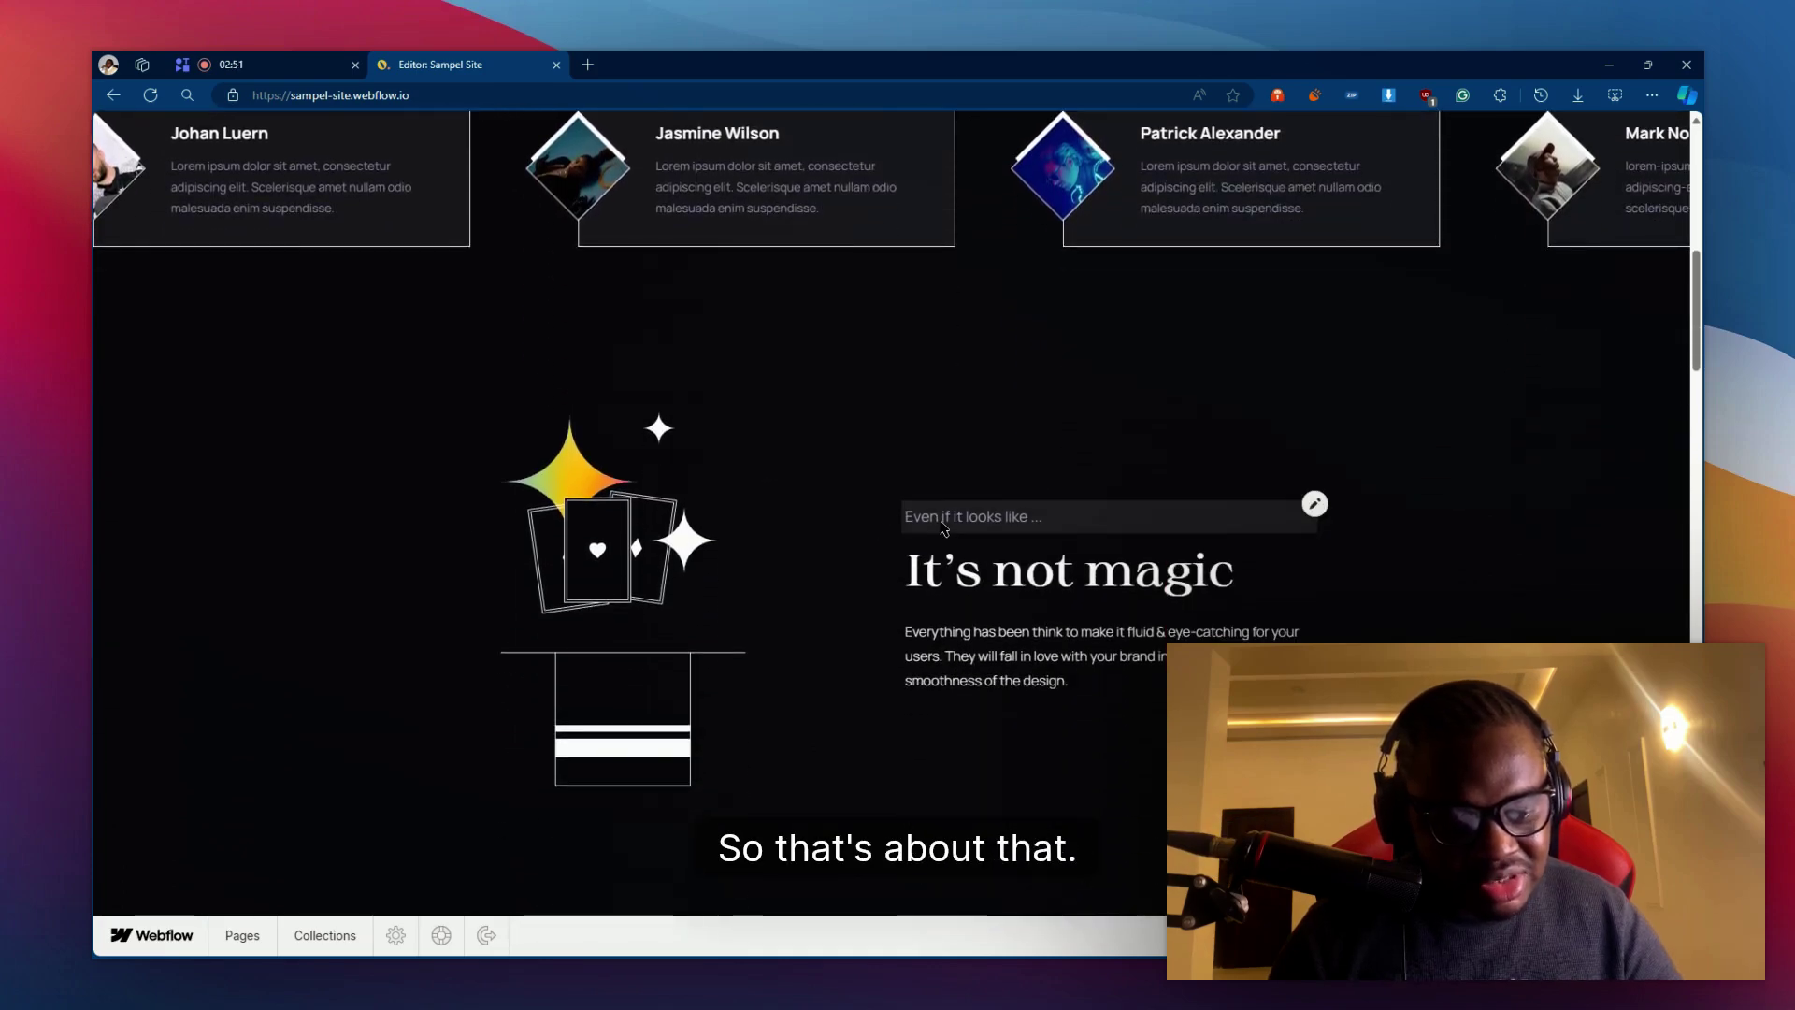
pyautogui.scroll(-1, 891, 514)
pyautogui.scroll(3, 715, 452)
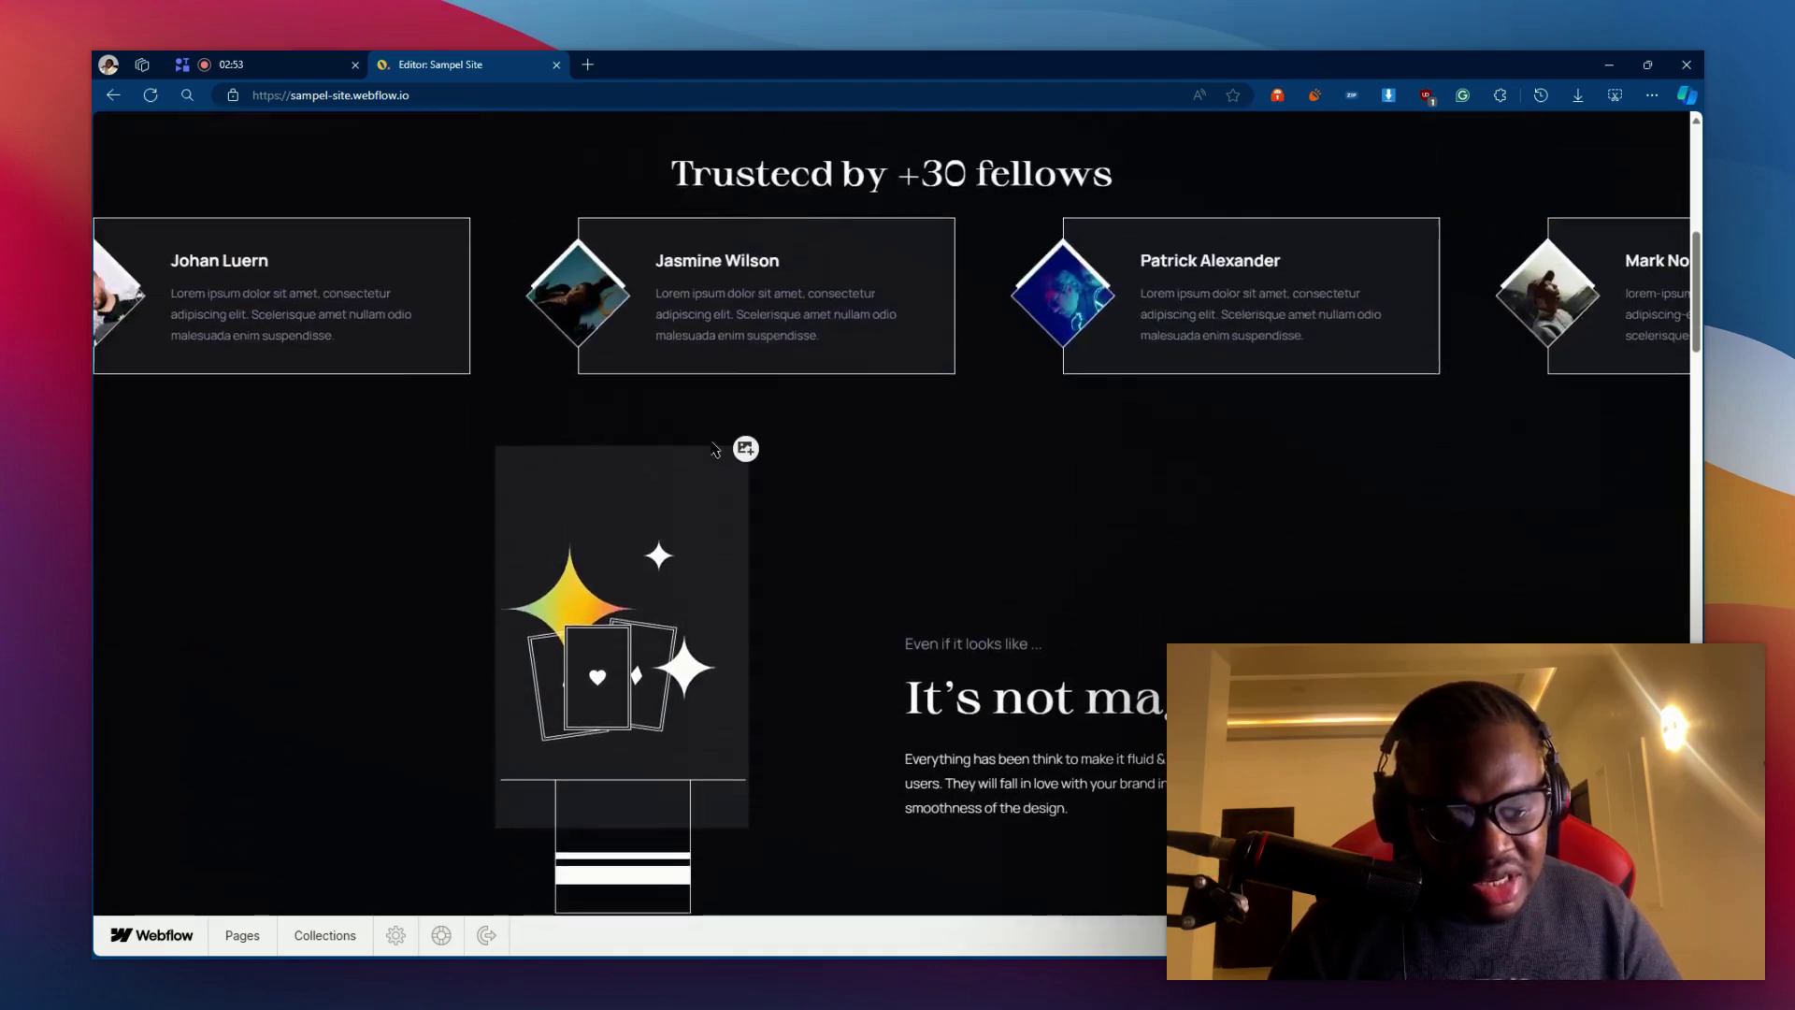
pyautogui.click(781, 266)
pyautogui.scroll(2, 781, 271)
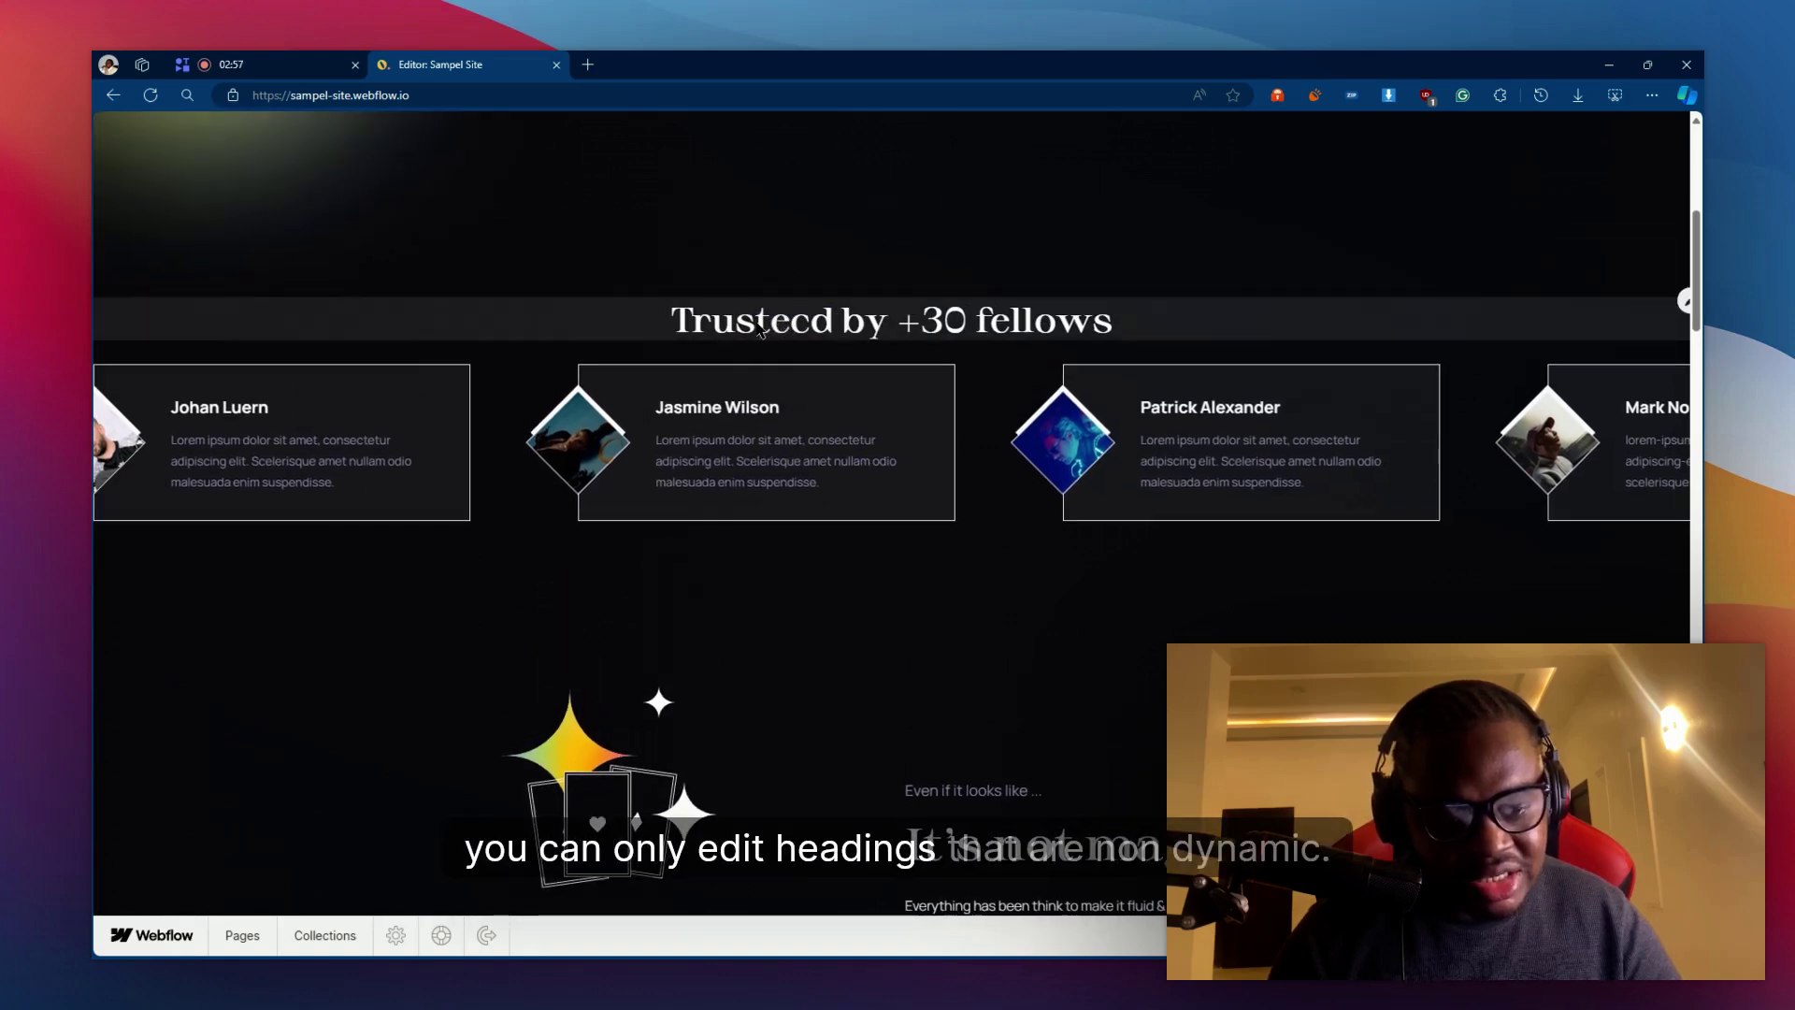
pyautogui.scroll(1, 669, 466)
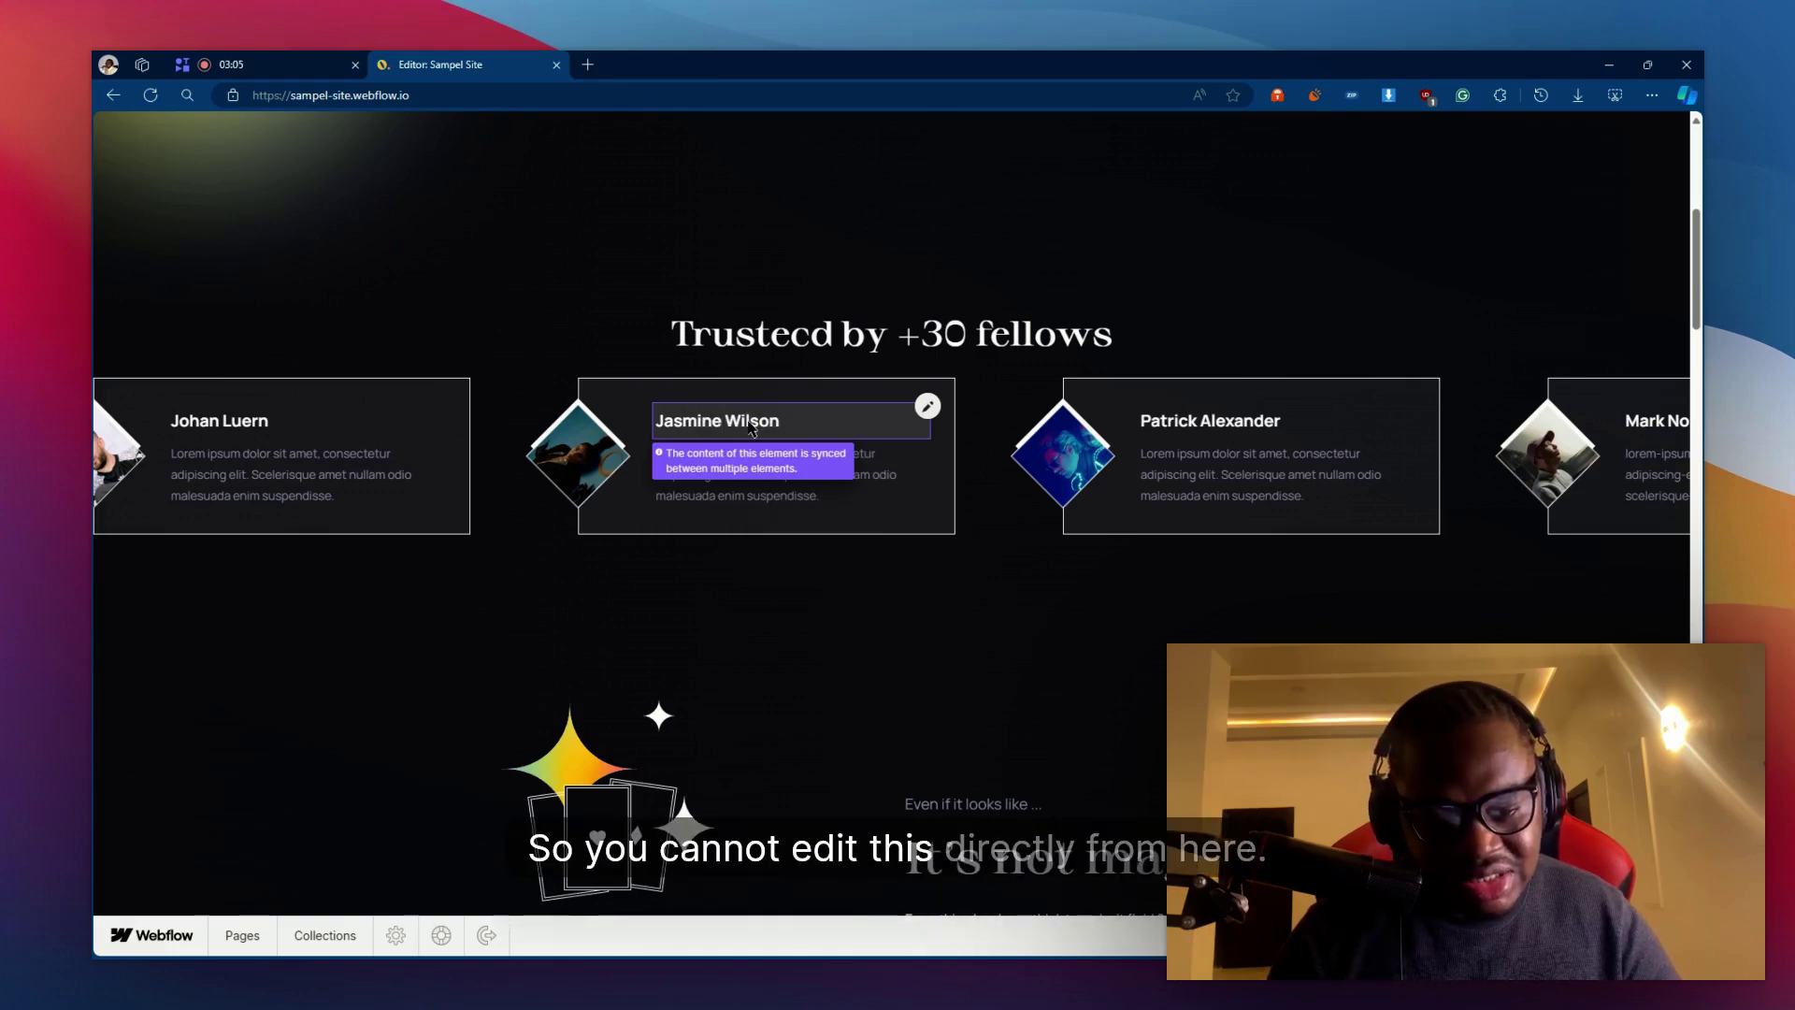
pyautogui.click(927, 409)
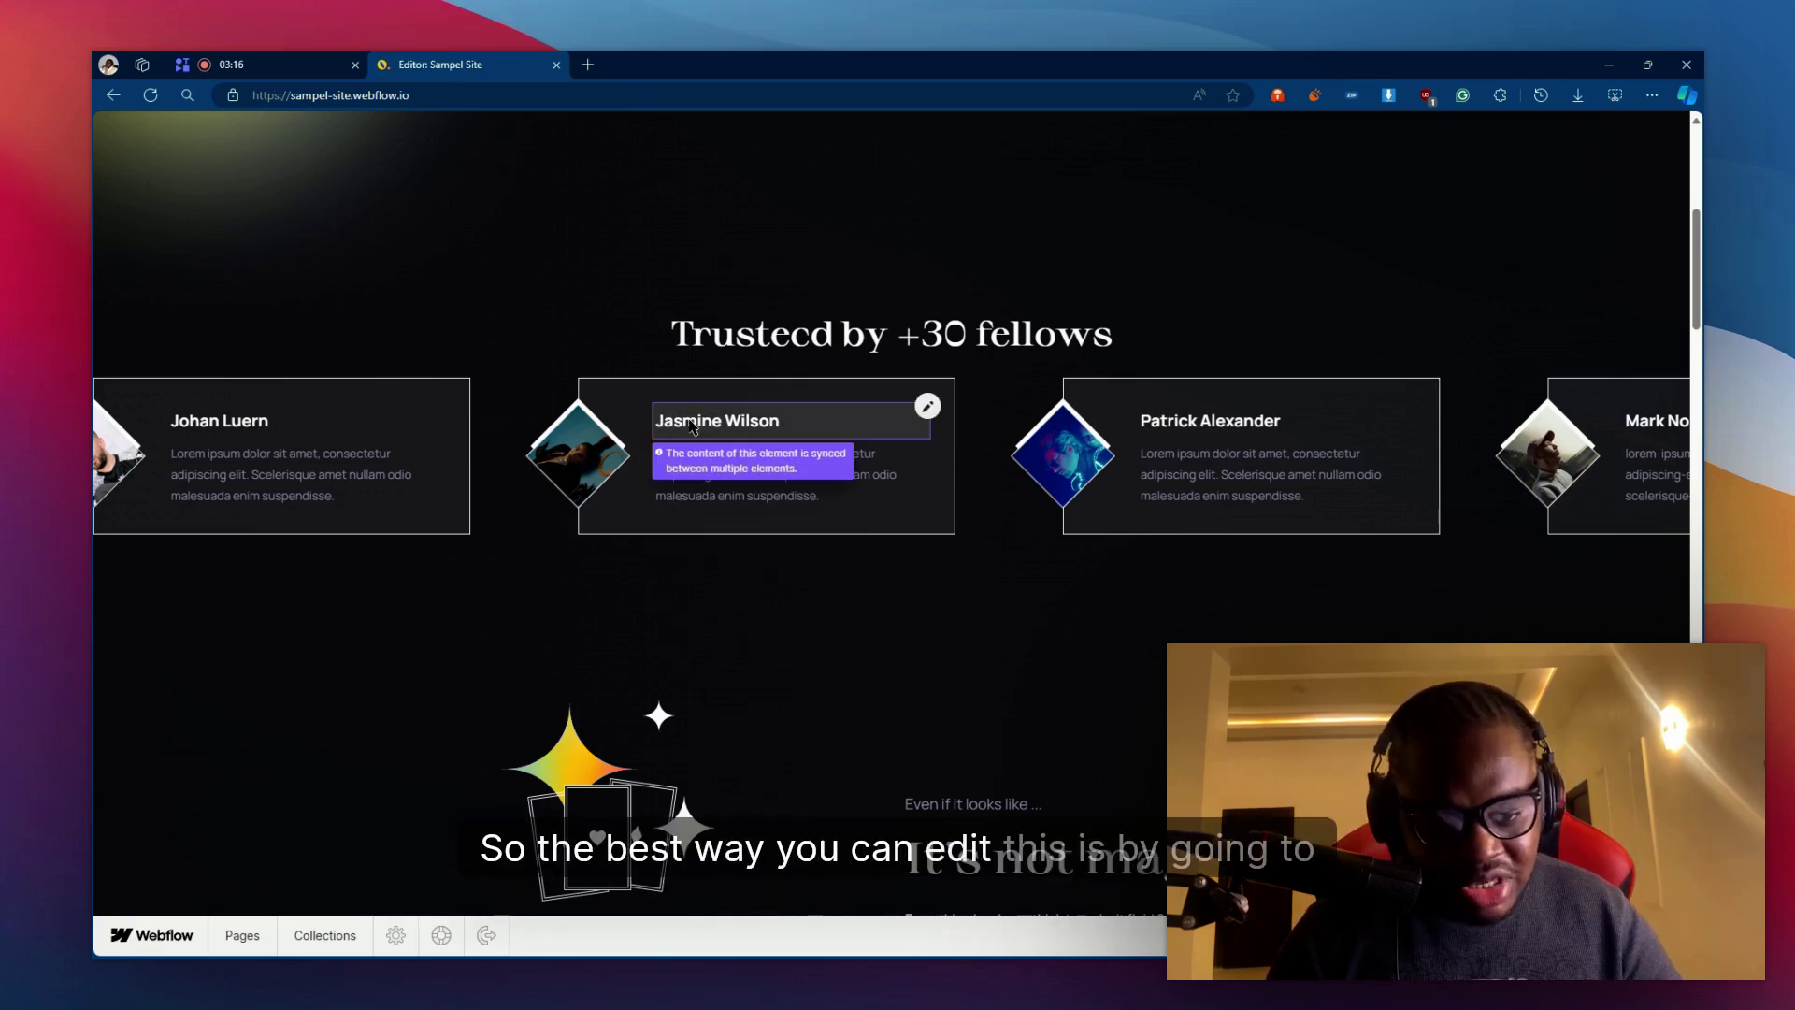
pyautogui.click(325, 935)
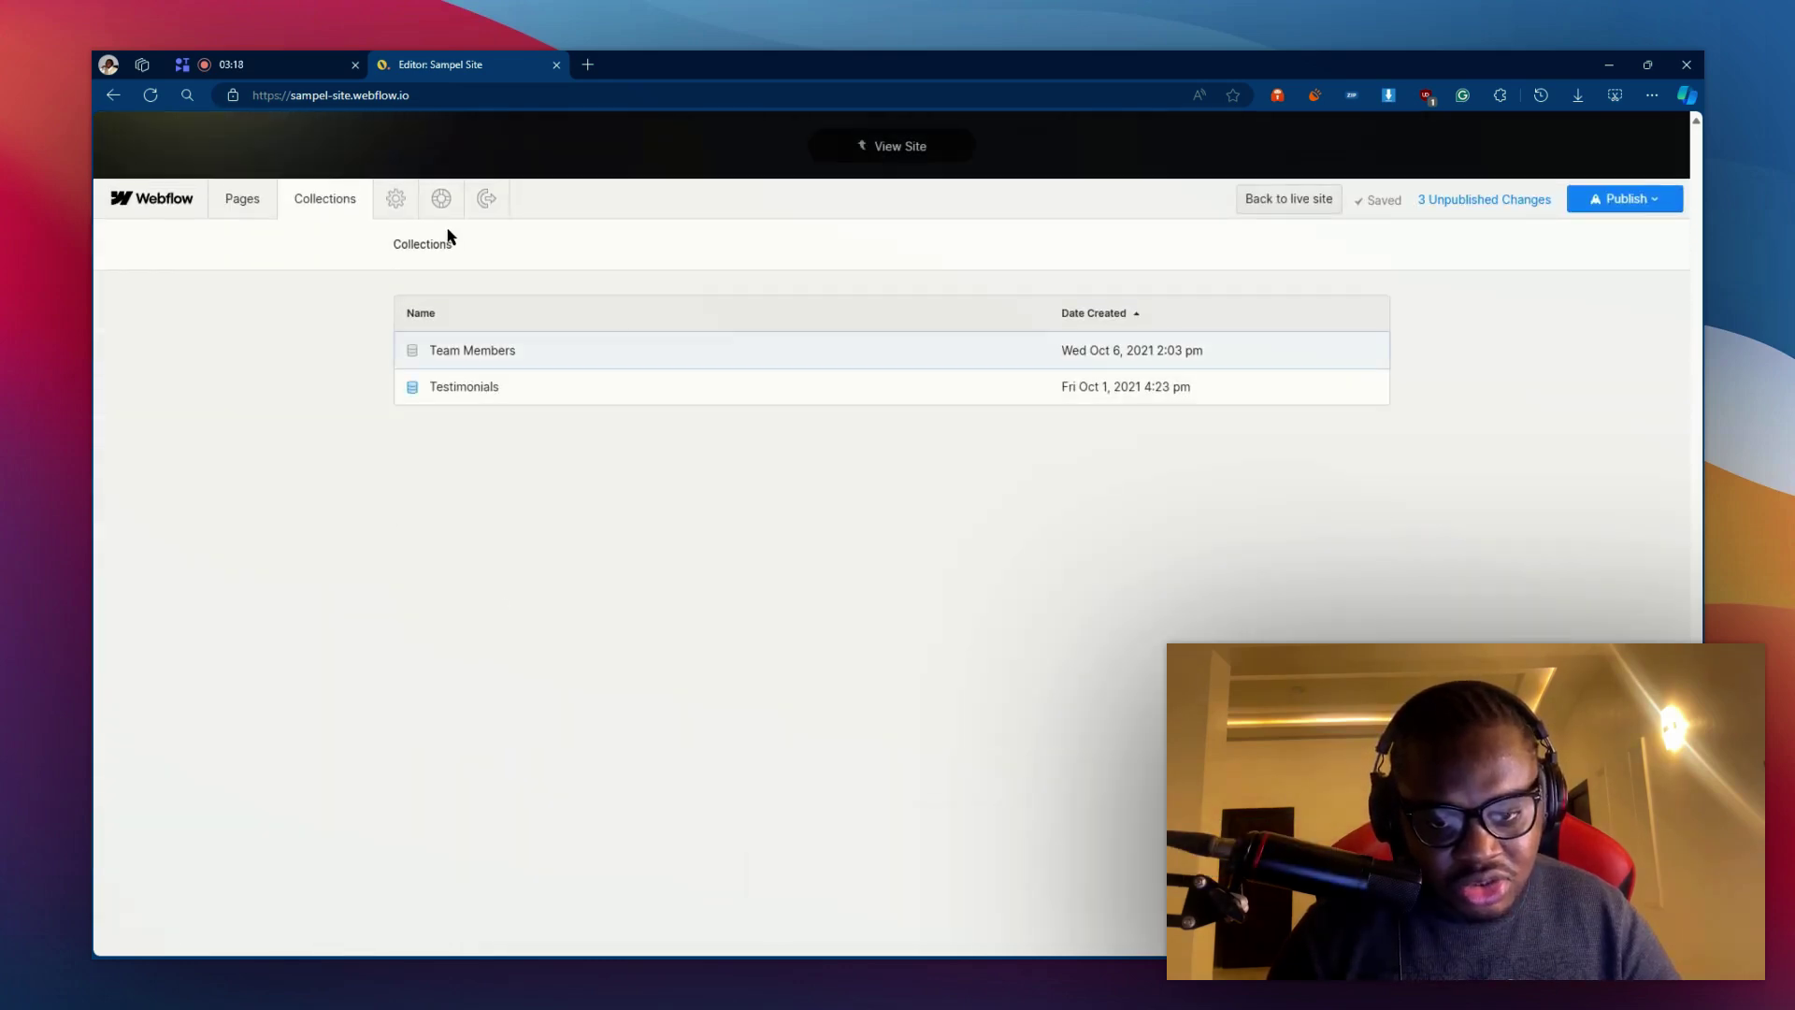
pyautogui.click(476, 387)
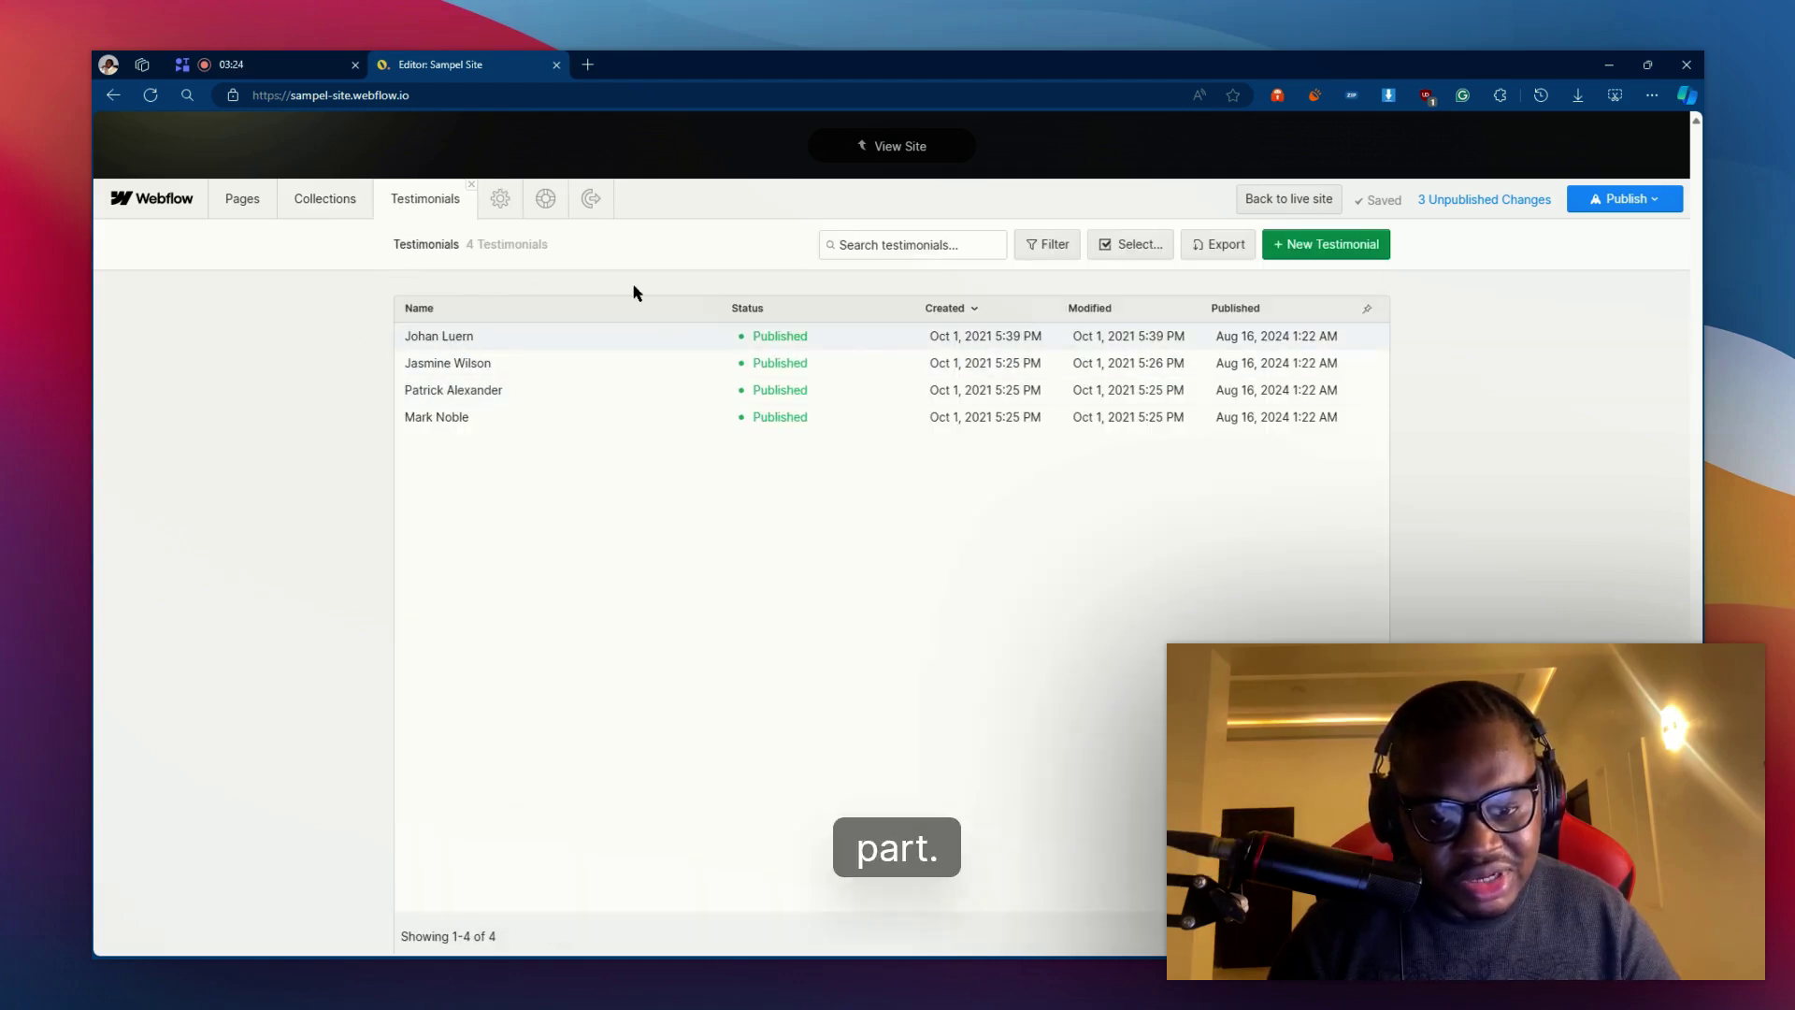
pyautogui.click(654, 155)
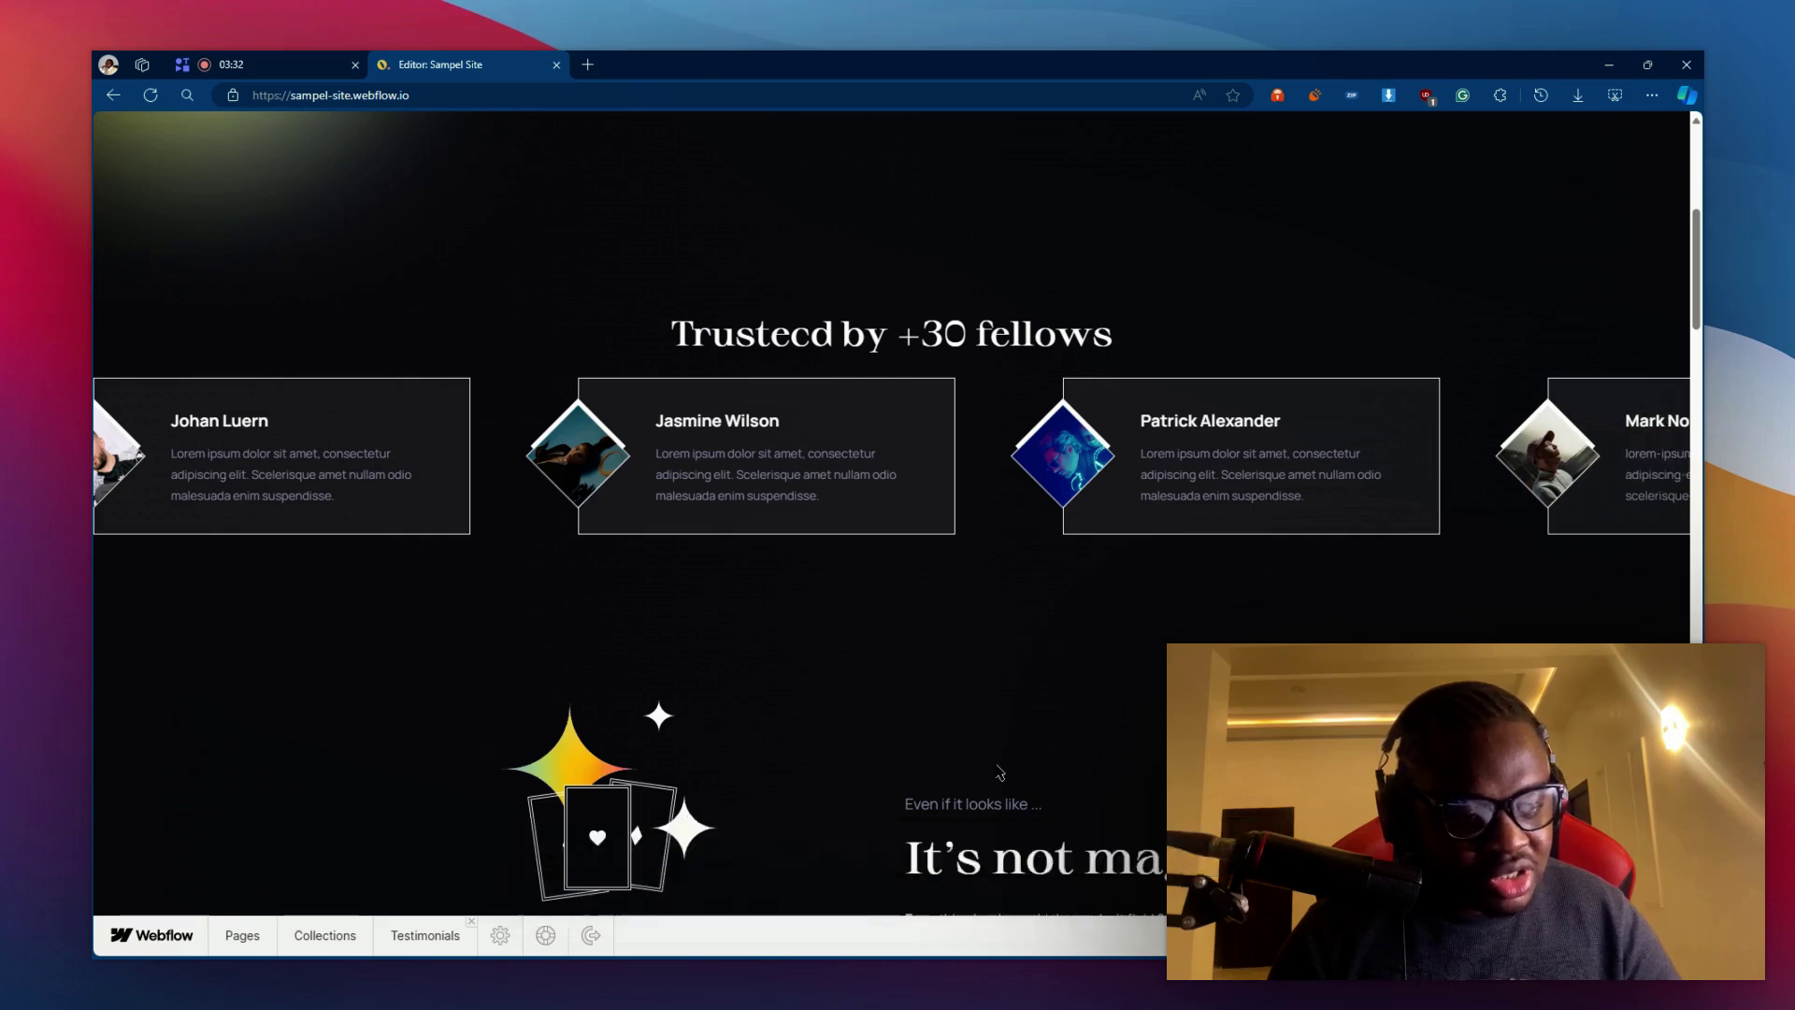
pyautogui.click(341, 937)
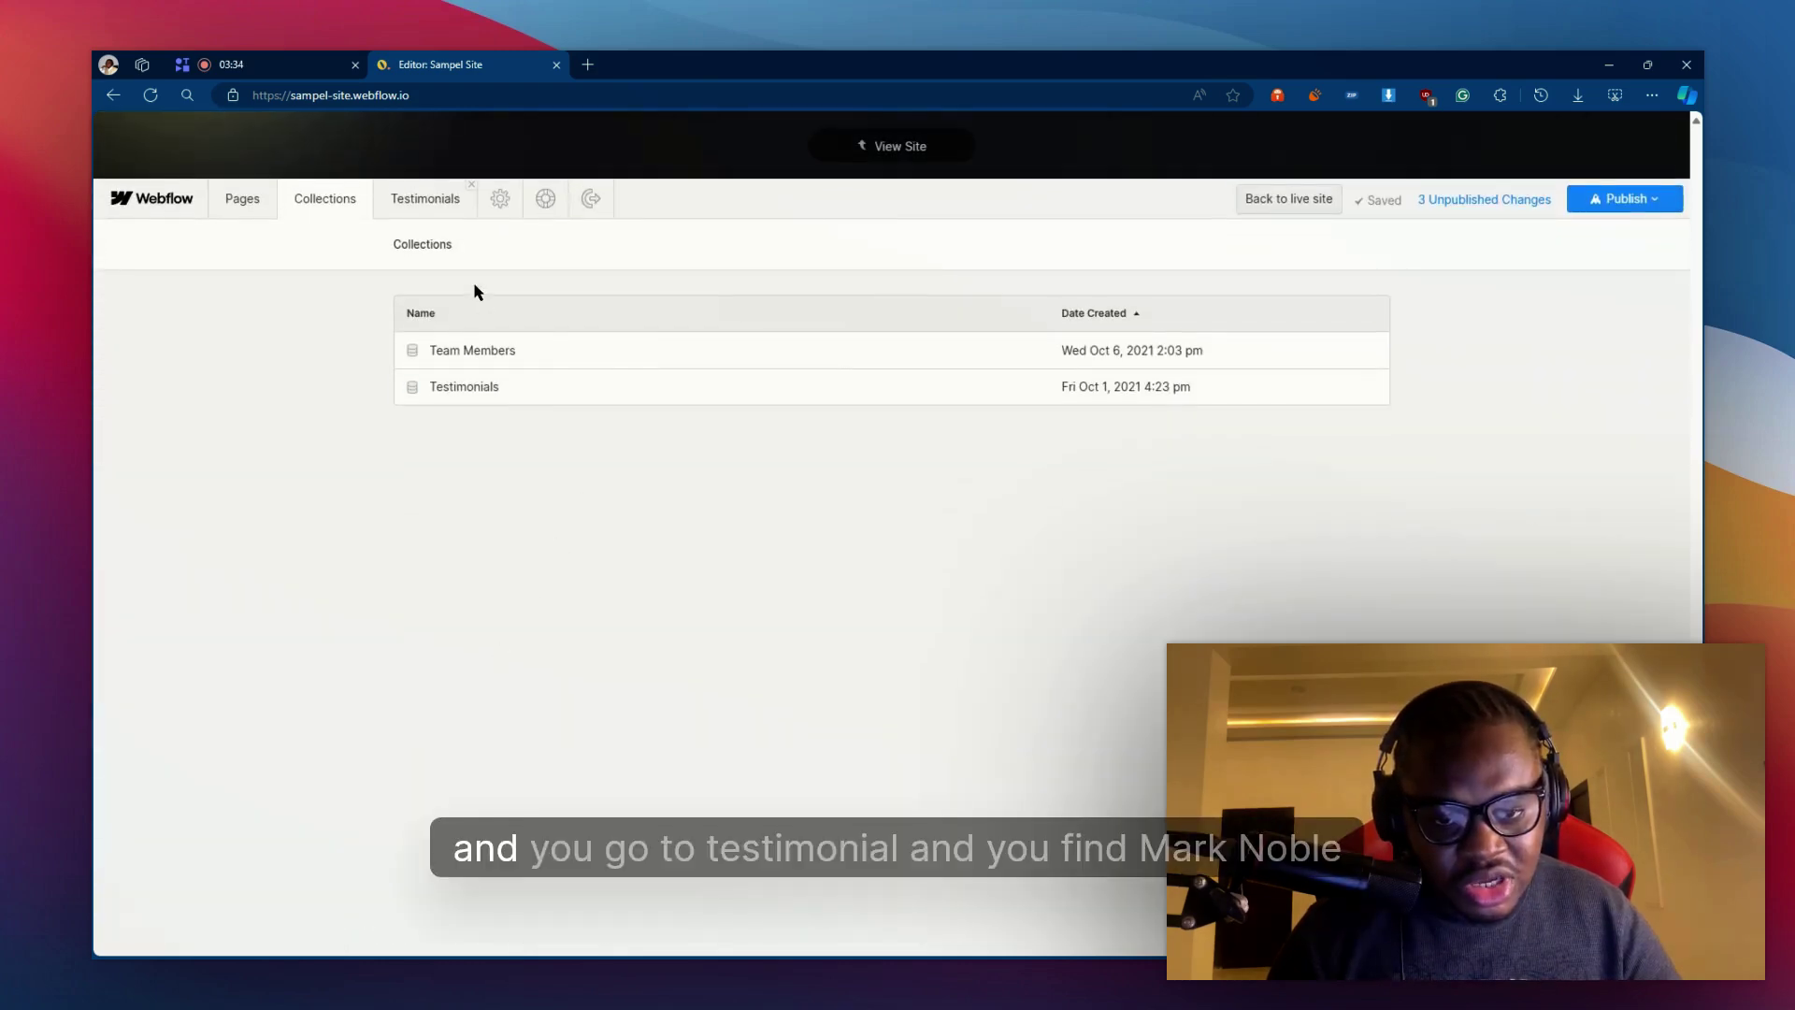
pyautogui.click(465, 386)
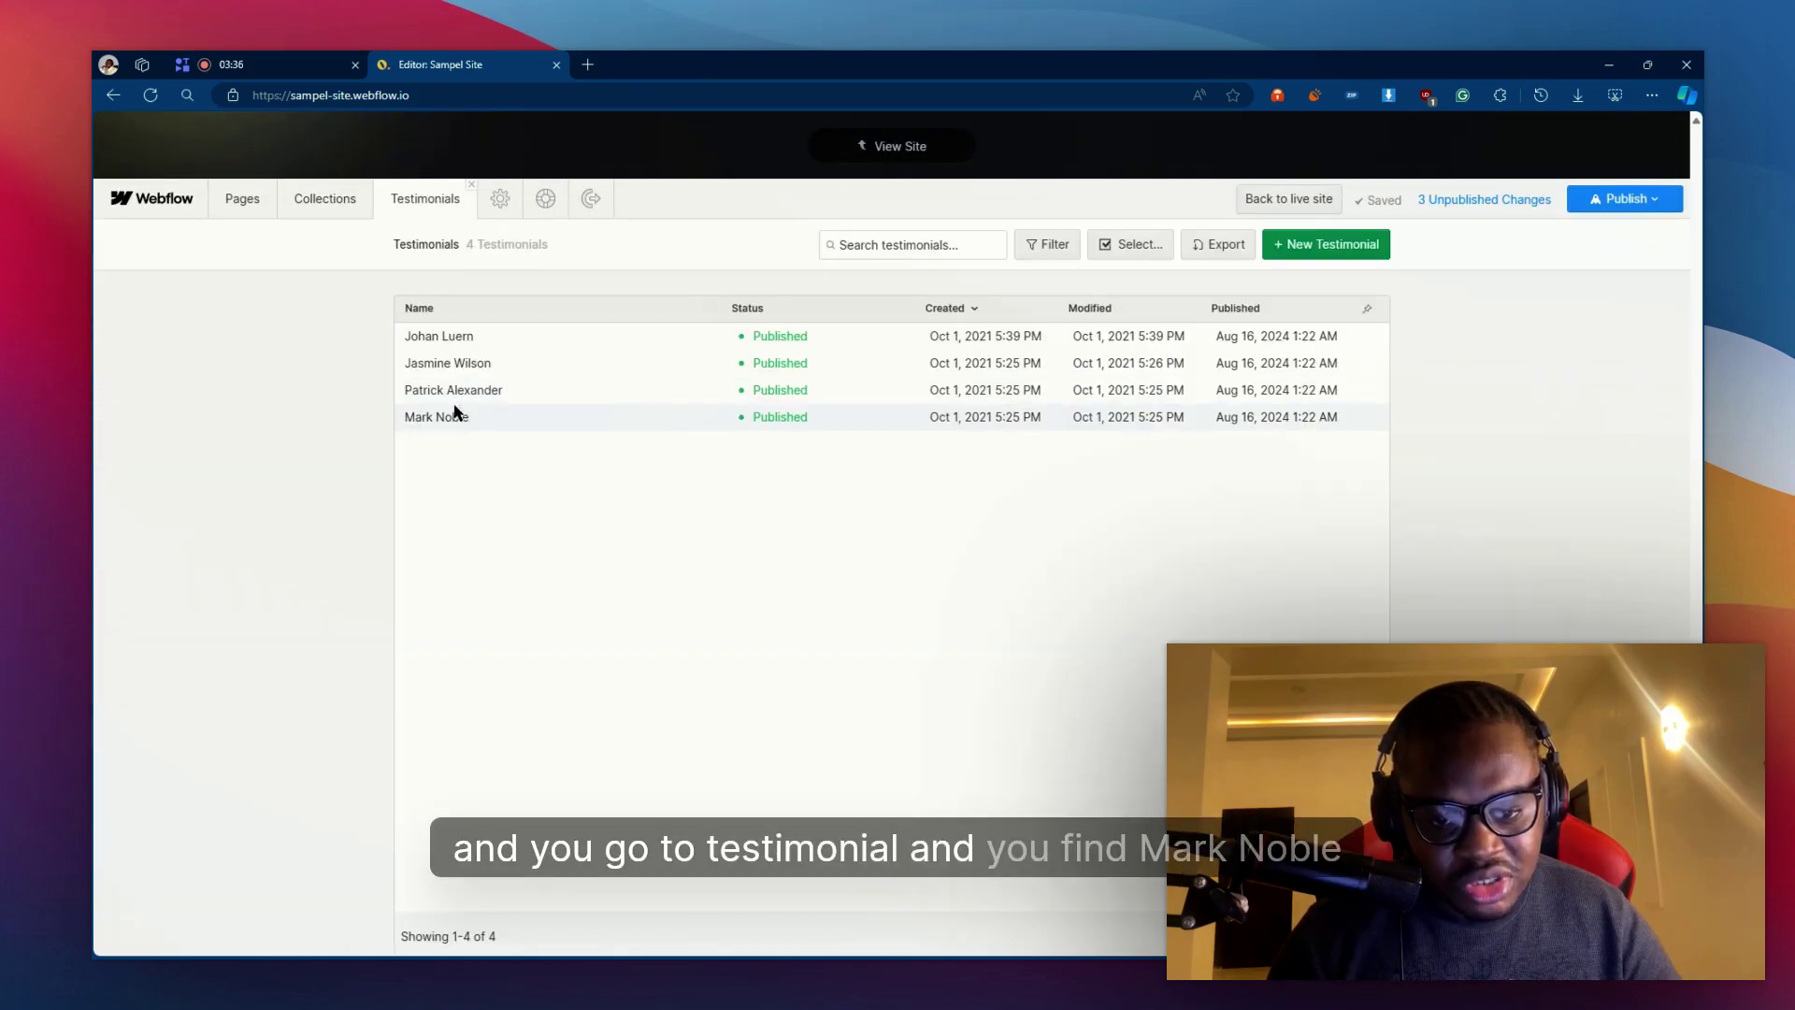
pyautogui.click(457, 413)
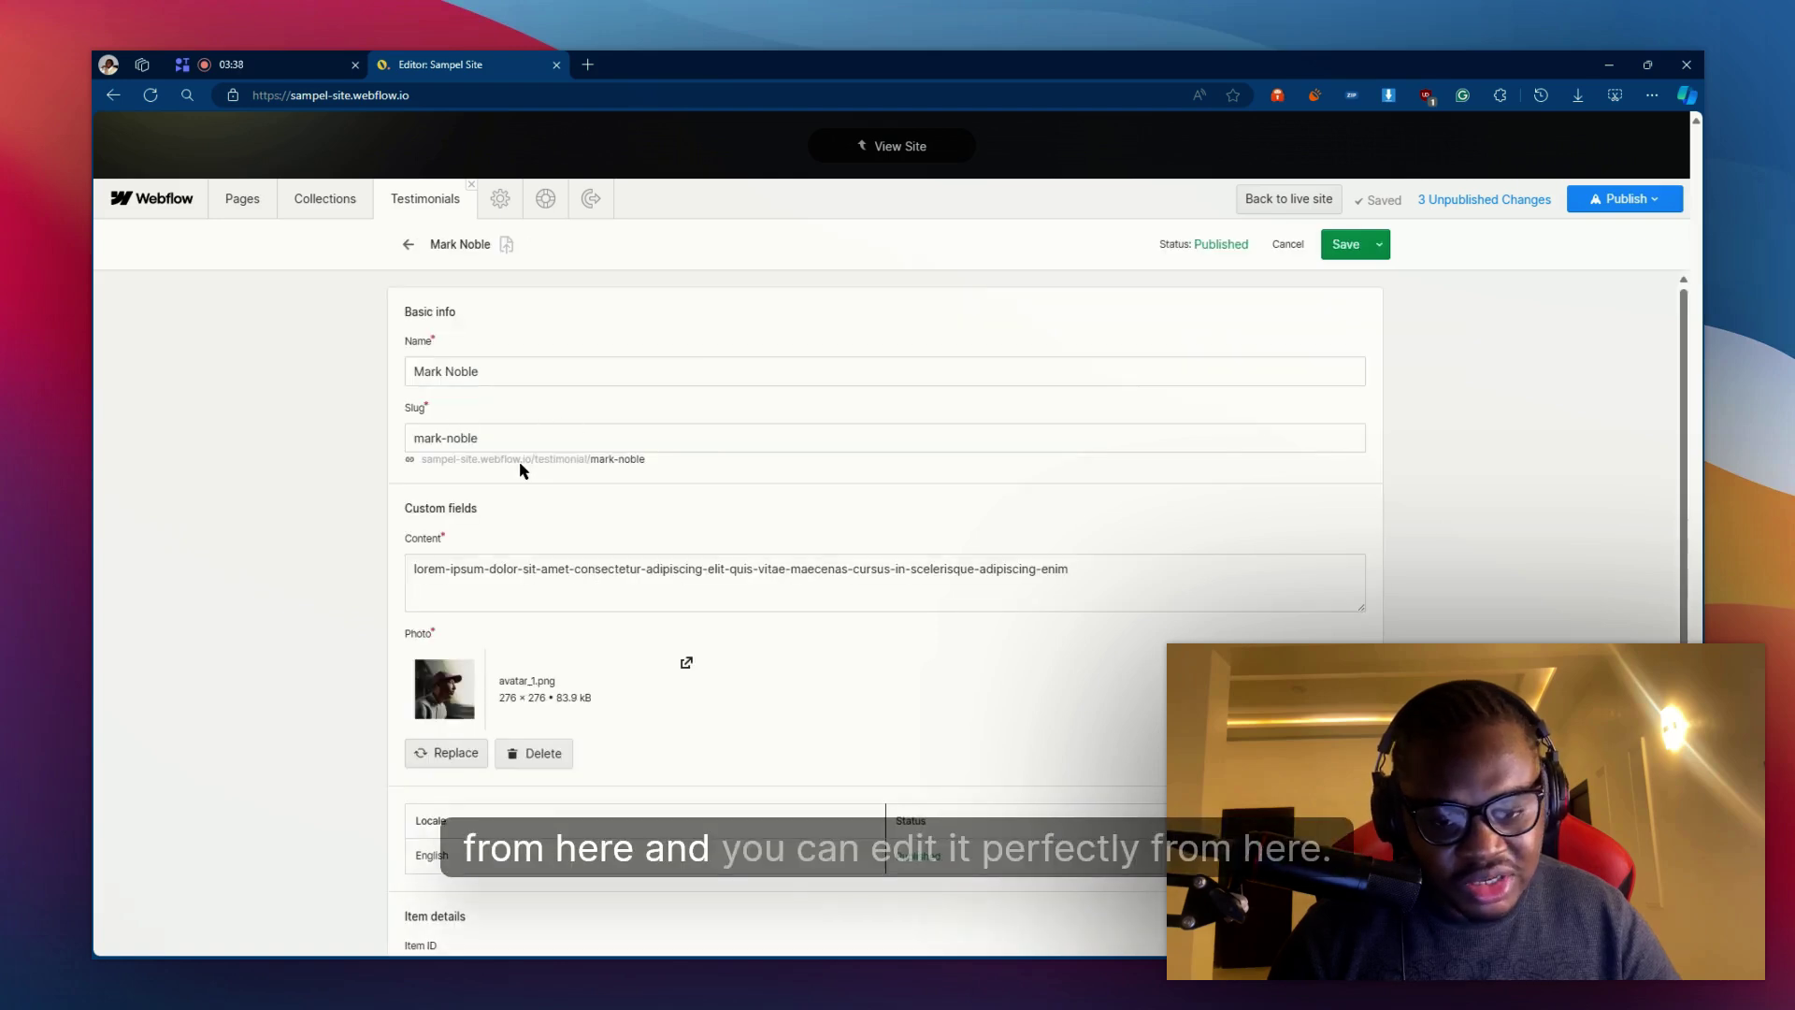
pyautogui.click(492, 379)
pyautogui.moveTo(534, 378); pyautogui.dragTo(389, 393)
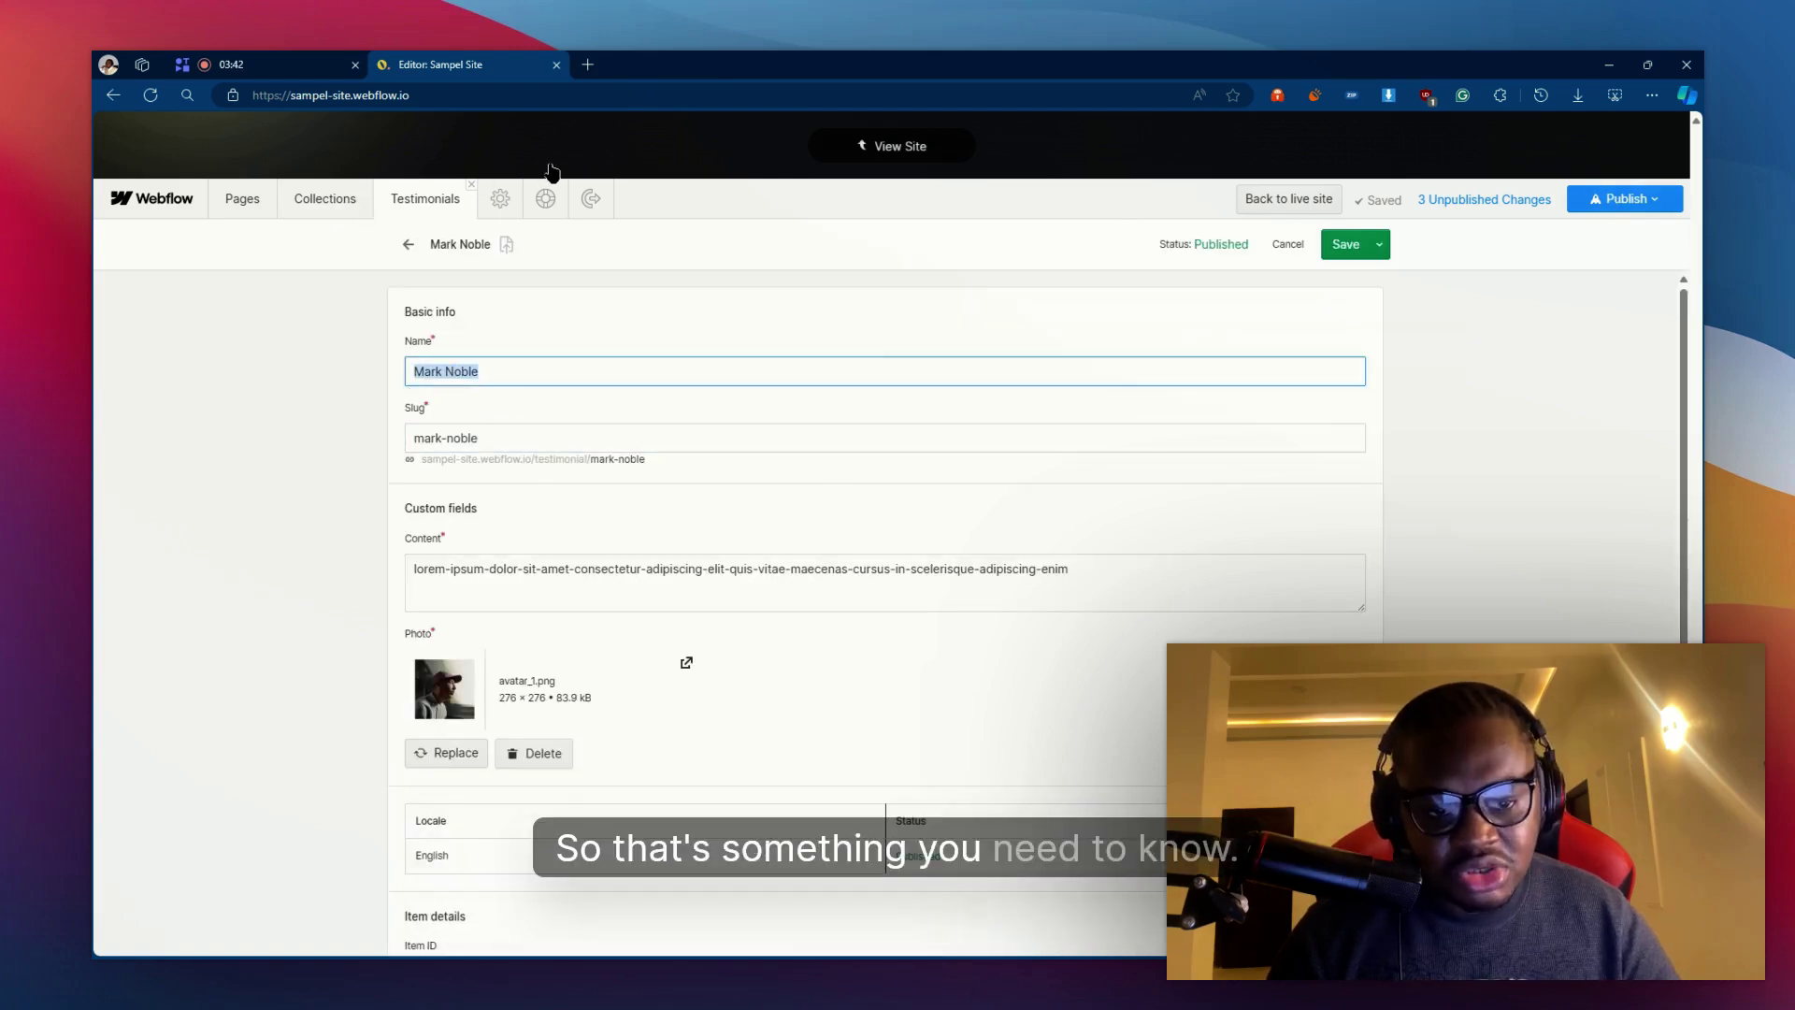
pyautogui.click(694, 147)
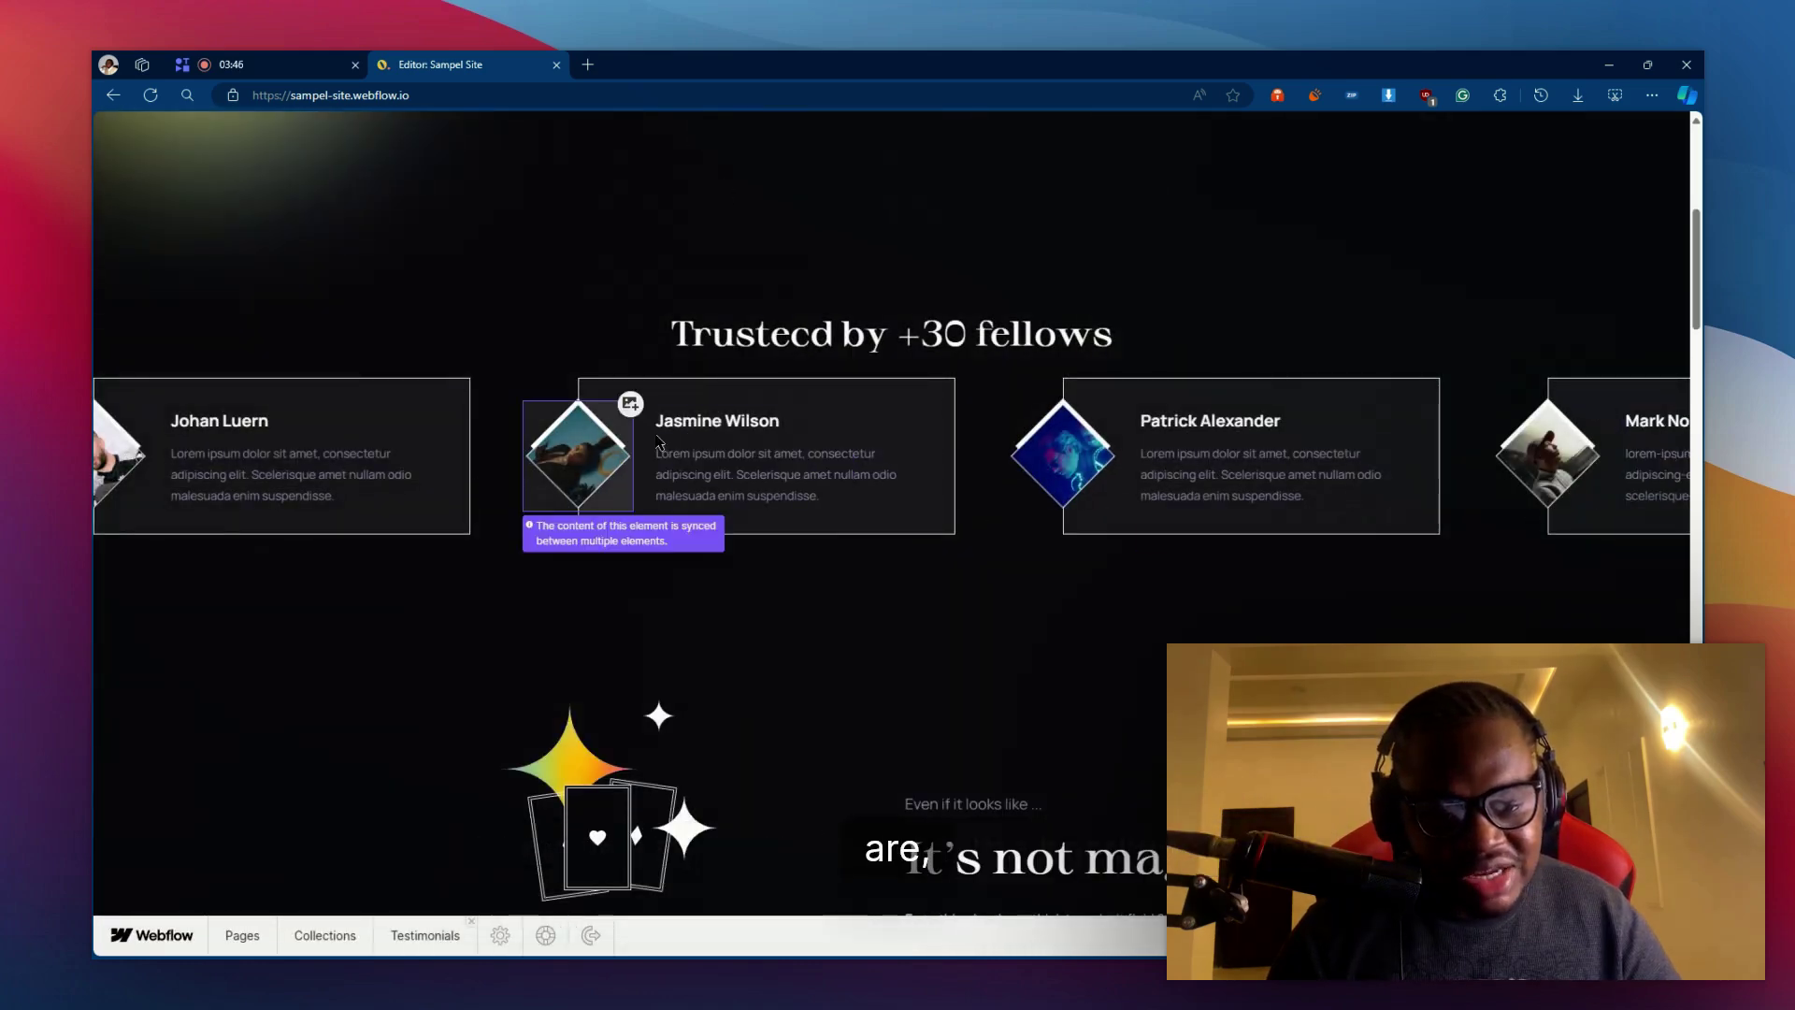
pyautogui.scroll(-3, 730, 434)
pyautogui.scroll(-8, 730, 434)
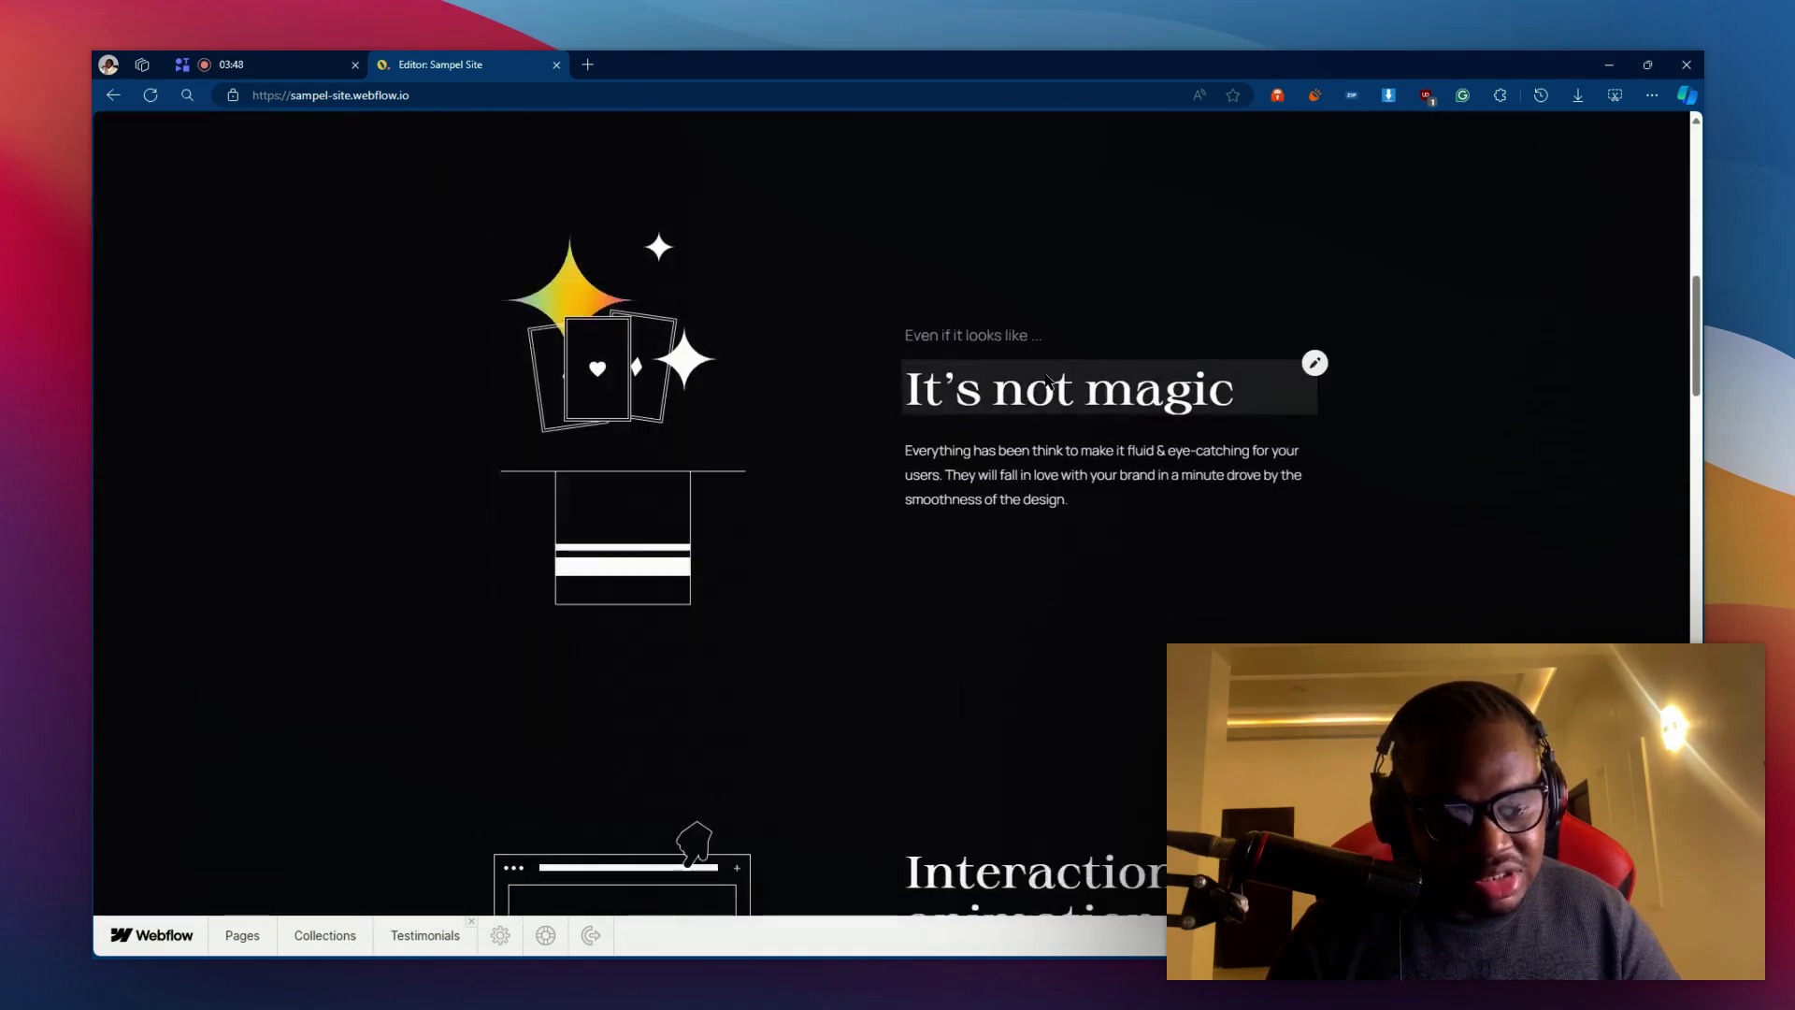
pyautogui.scroll(-8, 1041, 340)
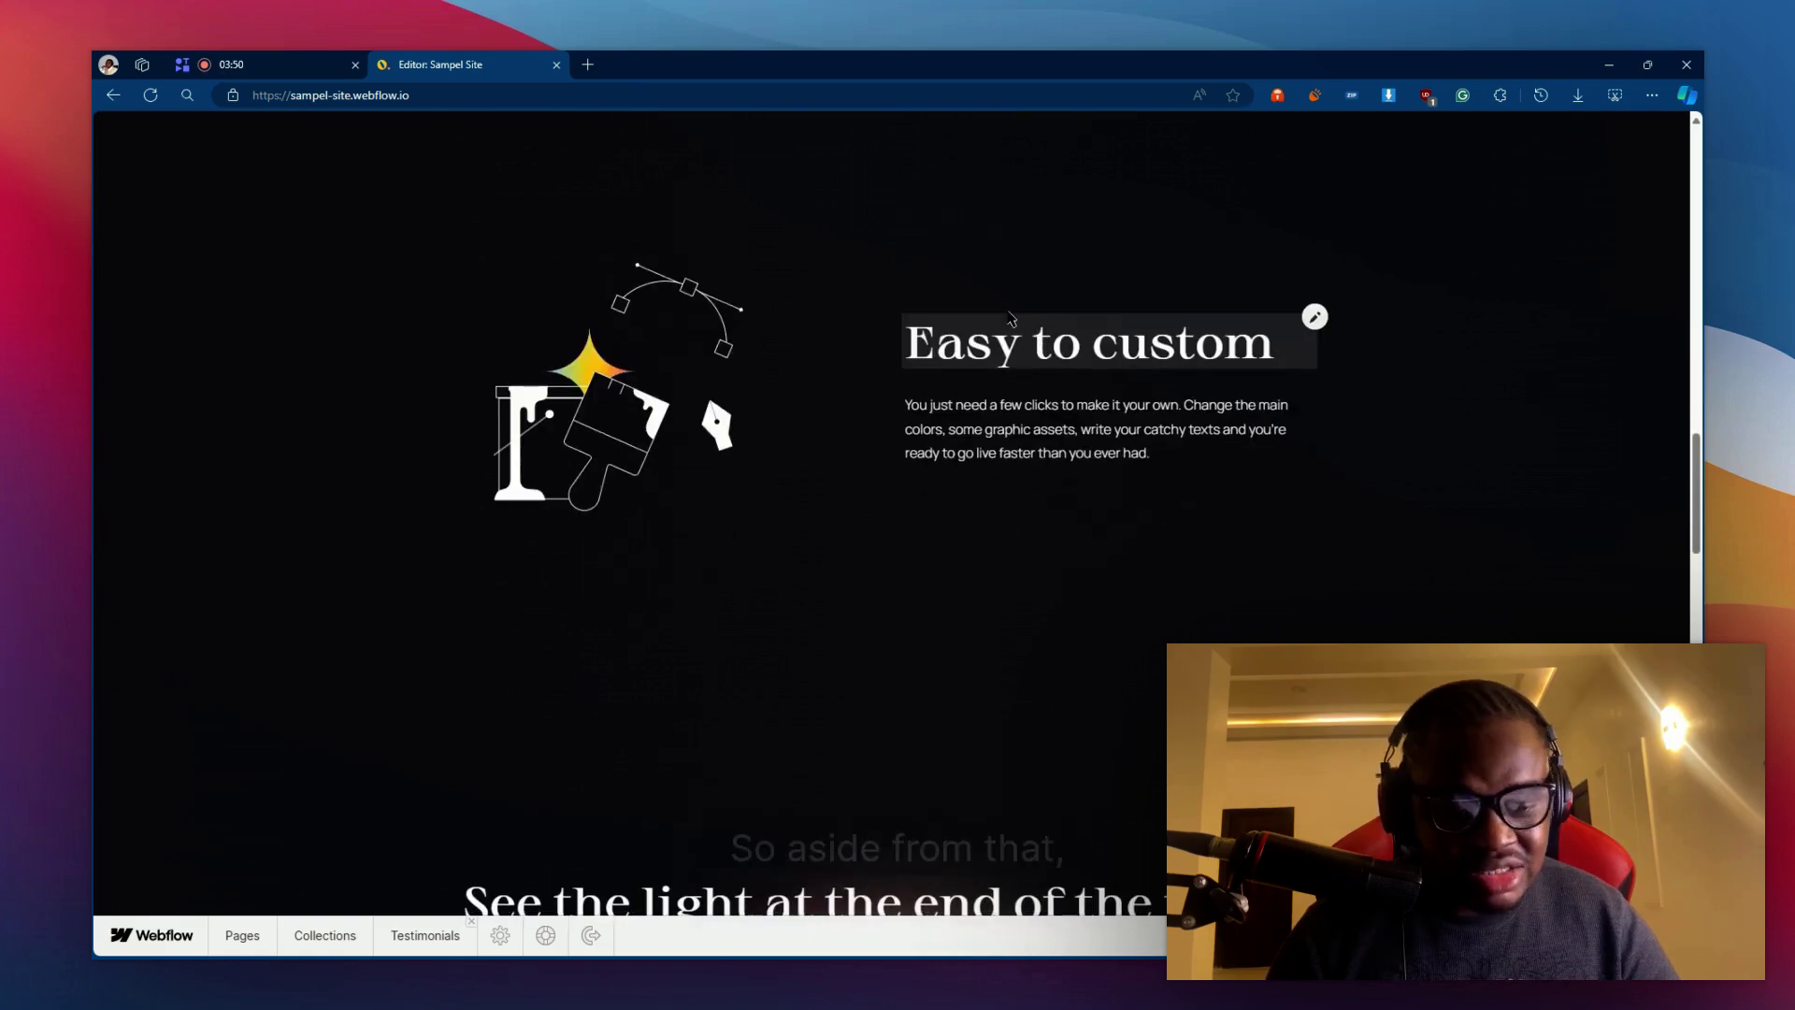
pyautogui.press('Home')
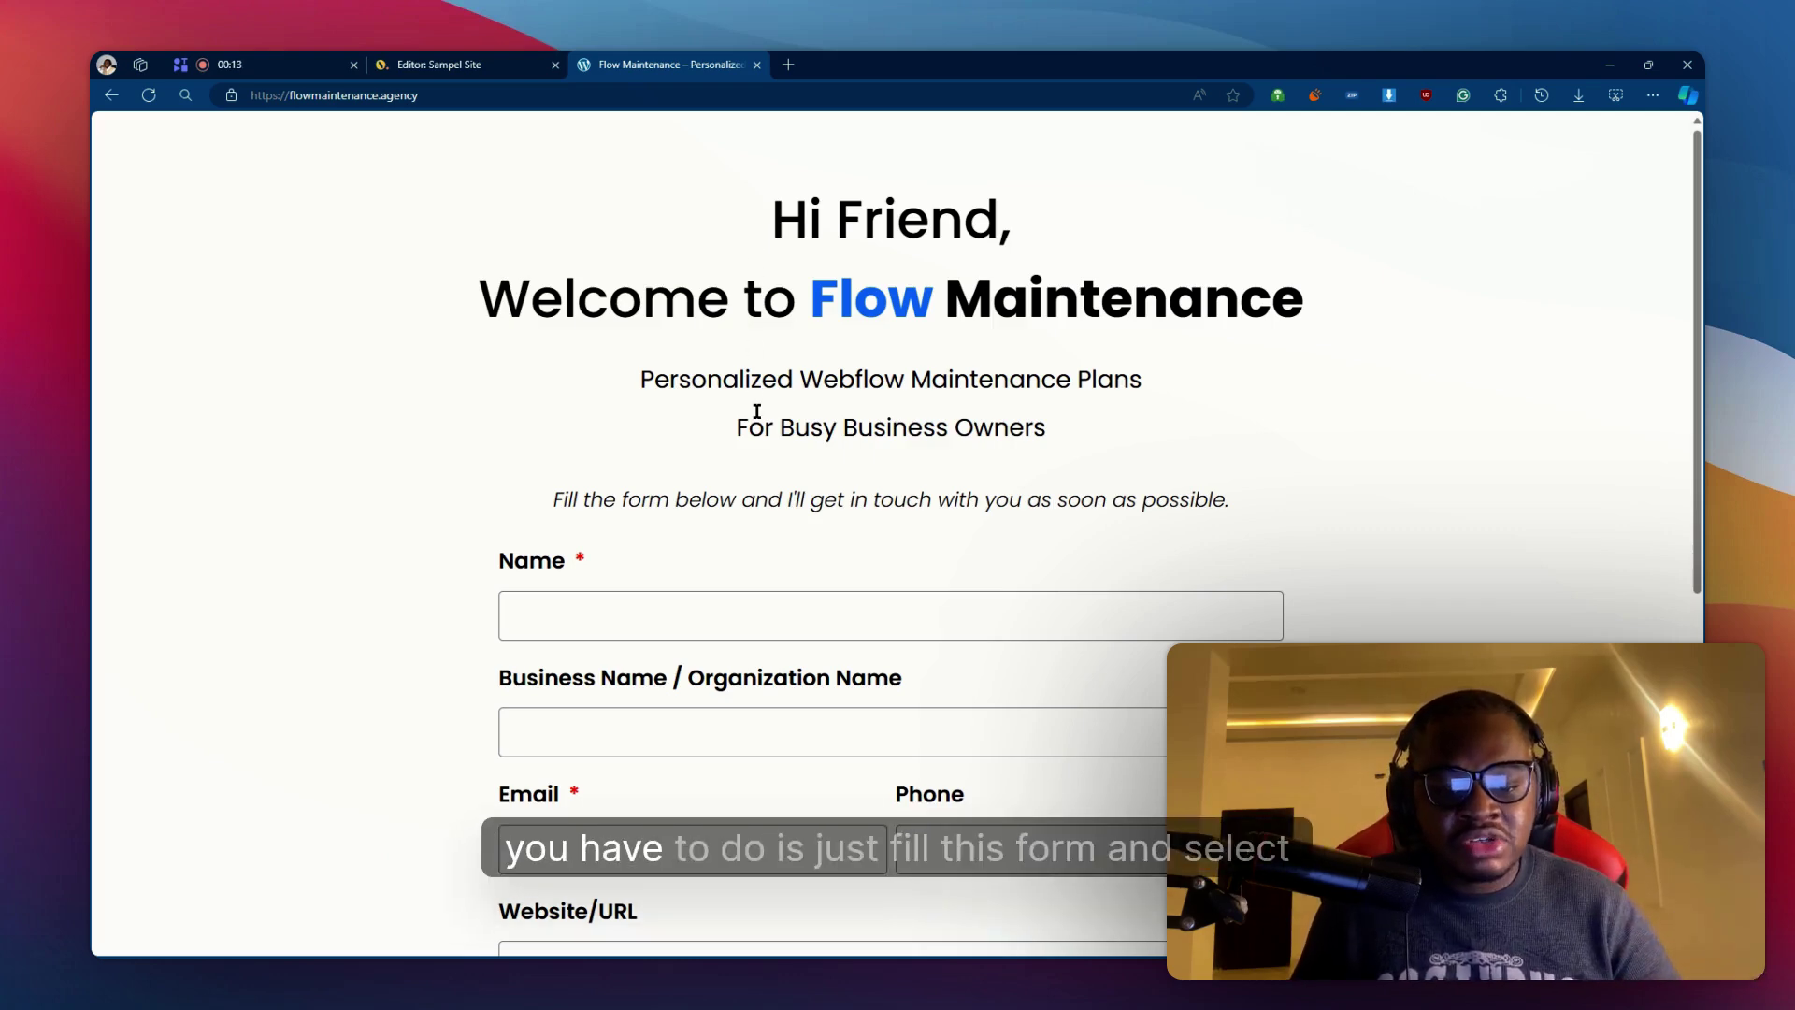
# Step: Scroll through the Flow Maintenance request form's Webflow service options and back up
pyautogui.scroll(-6, 742, 421)
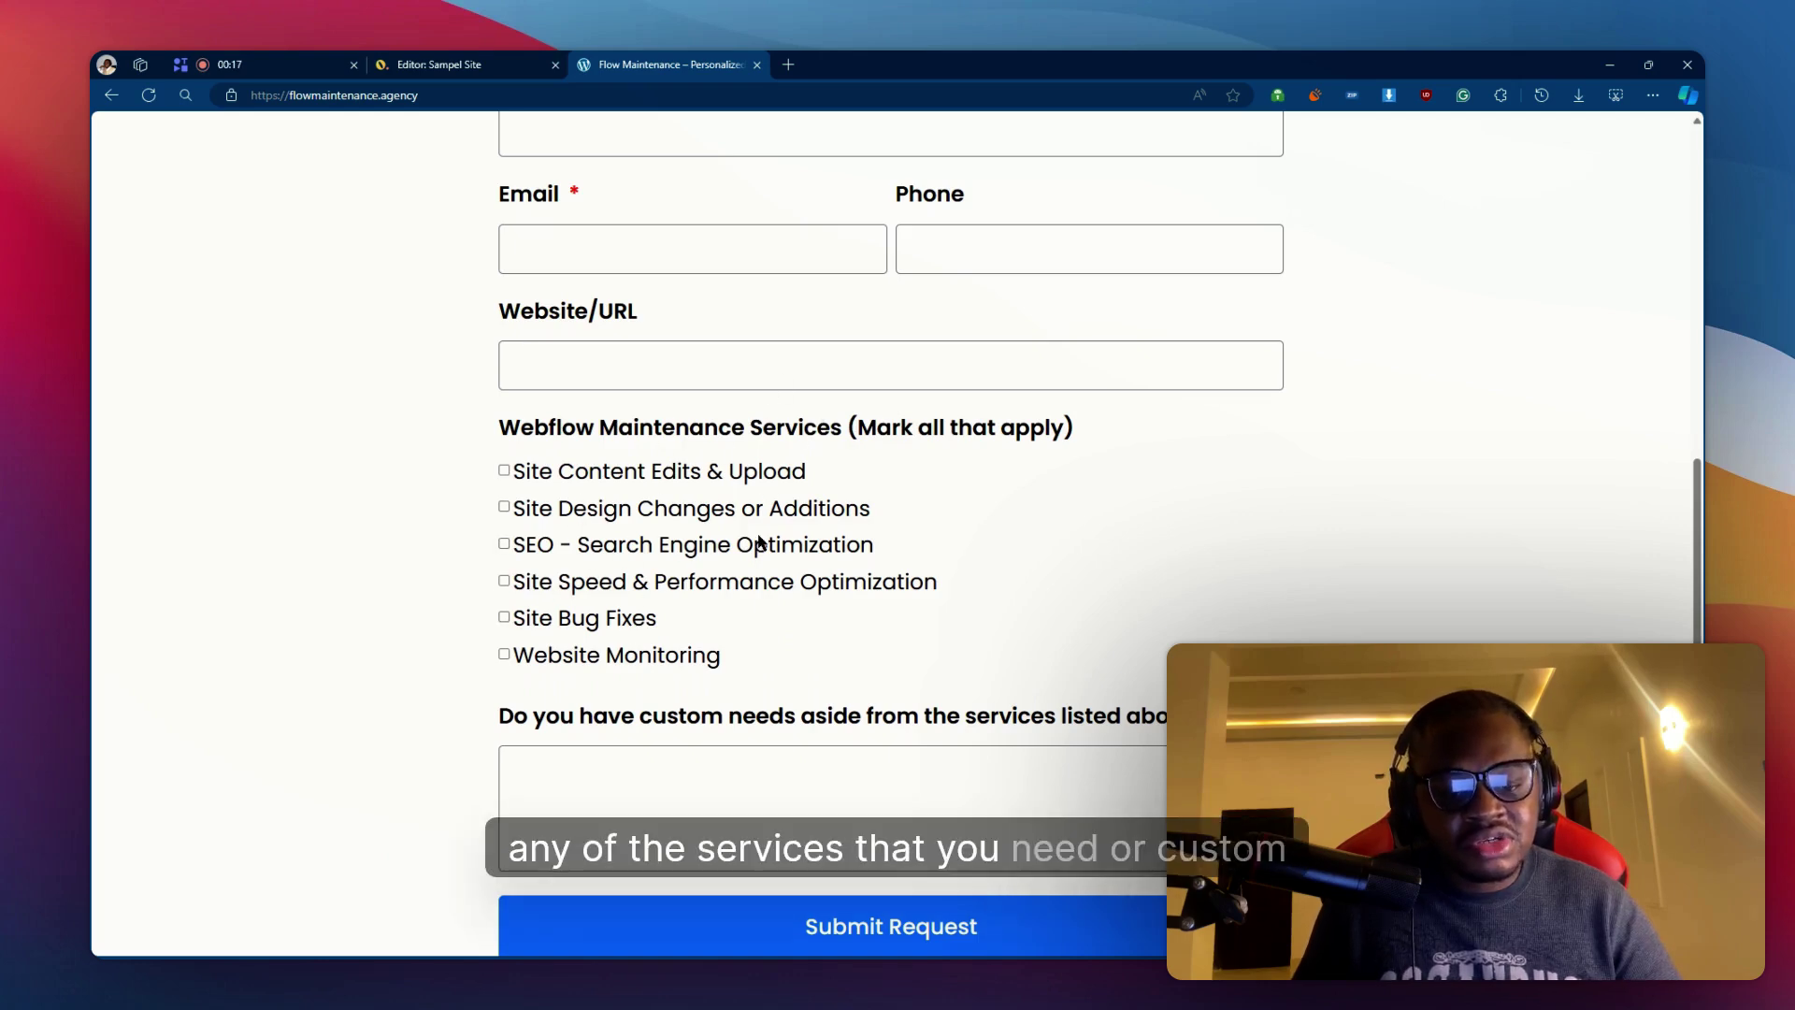
pyautogui.scroll(-1, 878, 789)
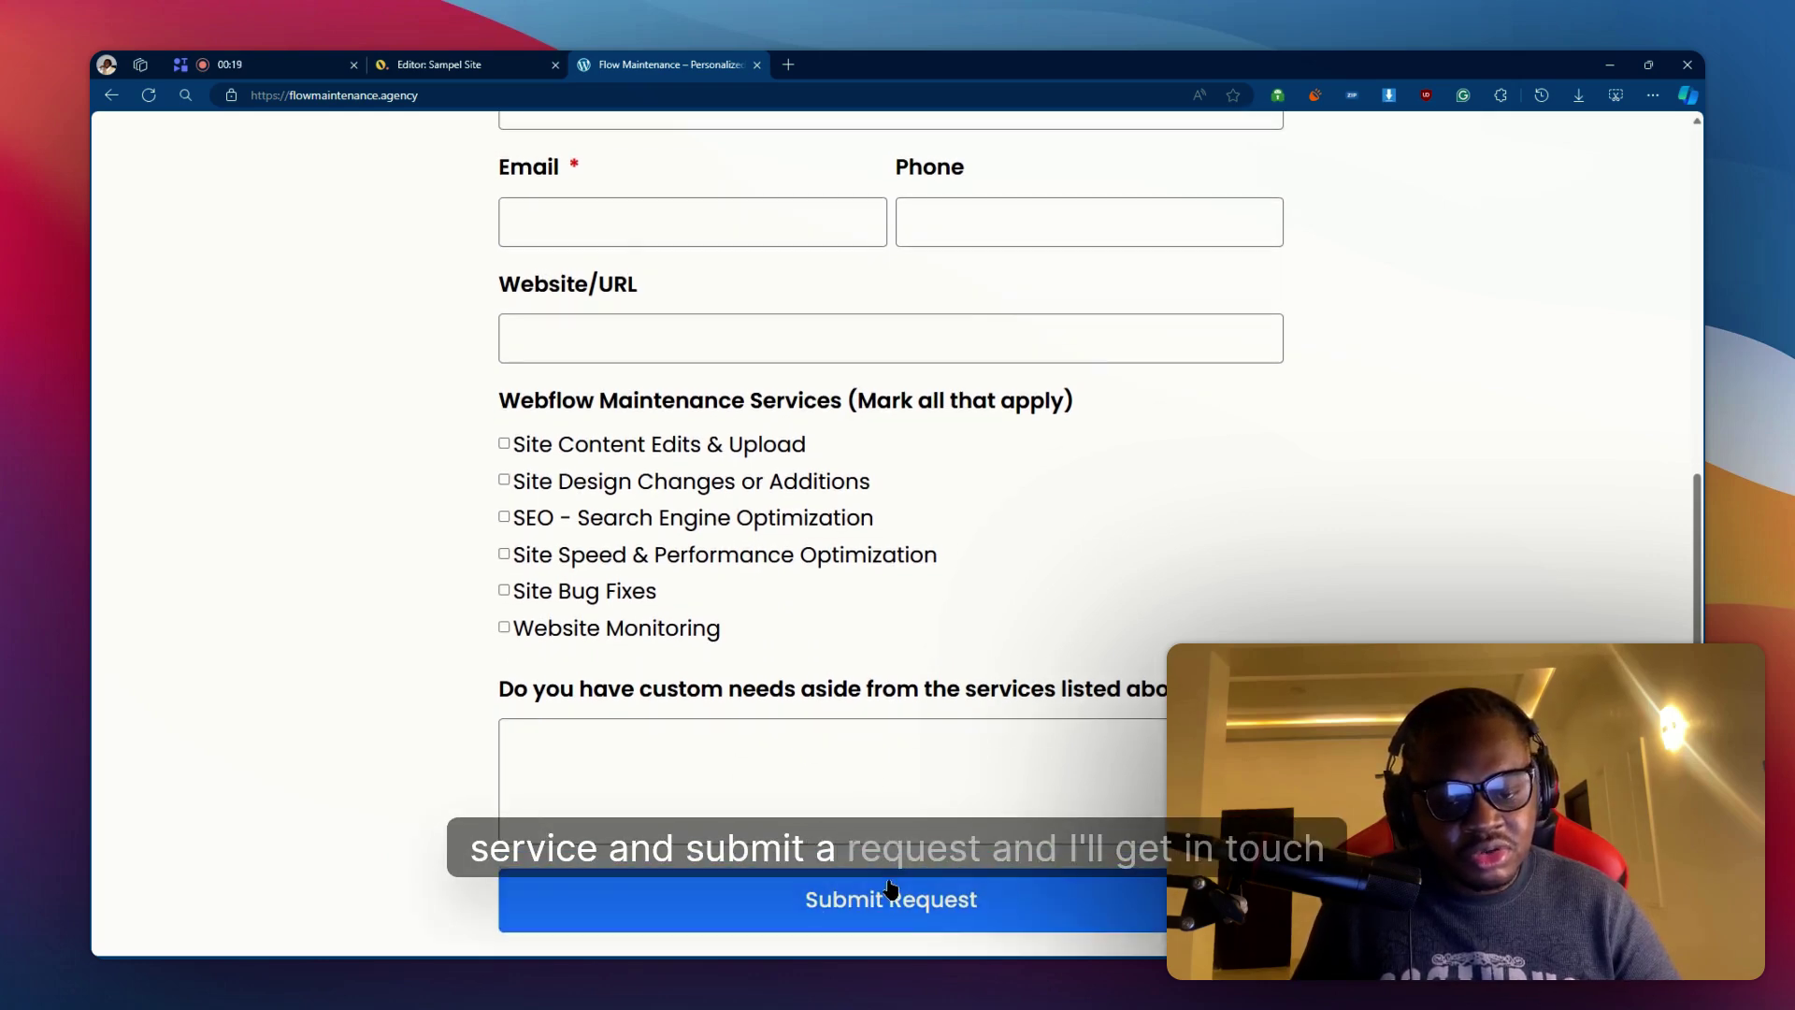
pyautogui.scroll(5, 912, 580)
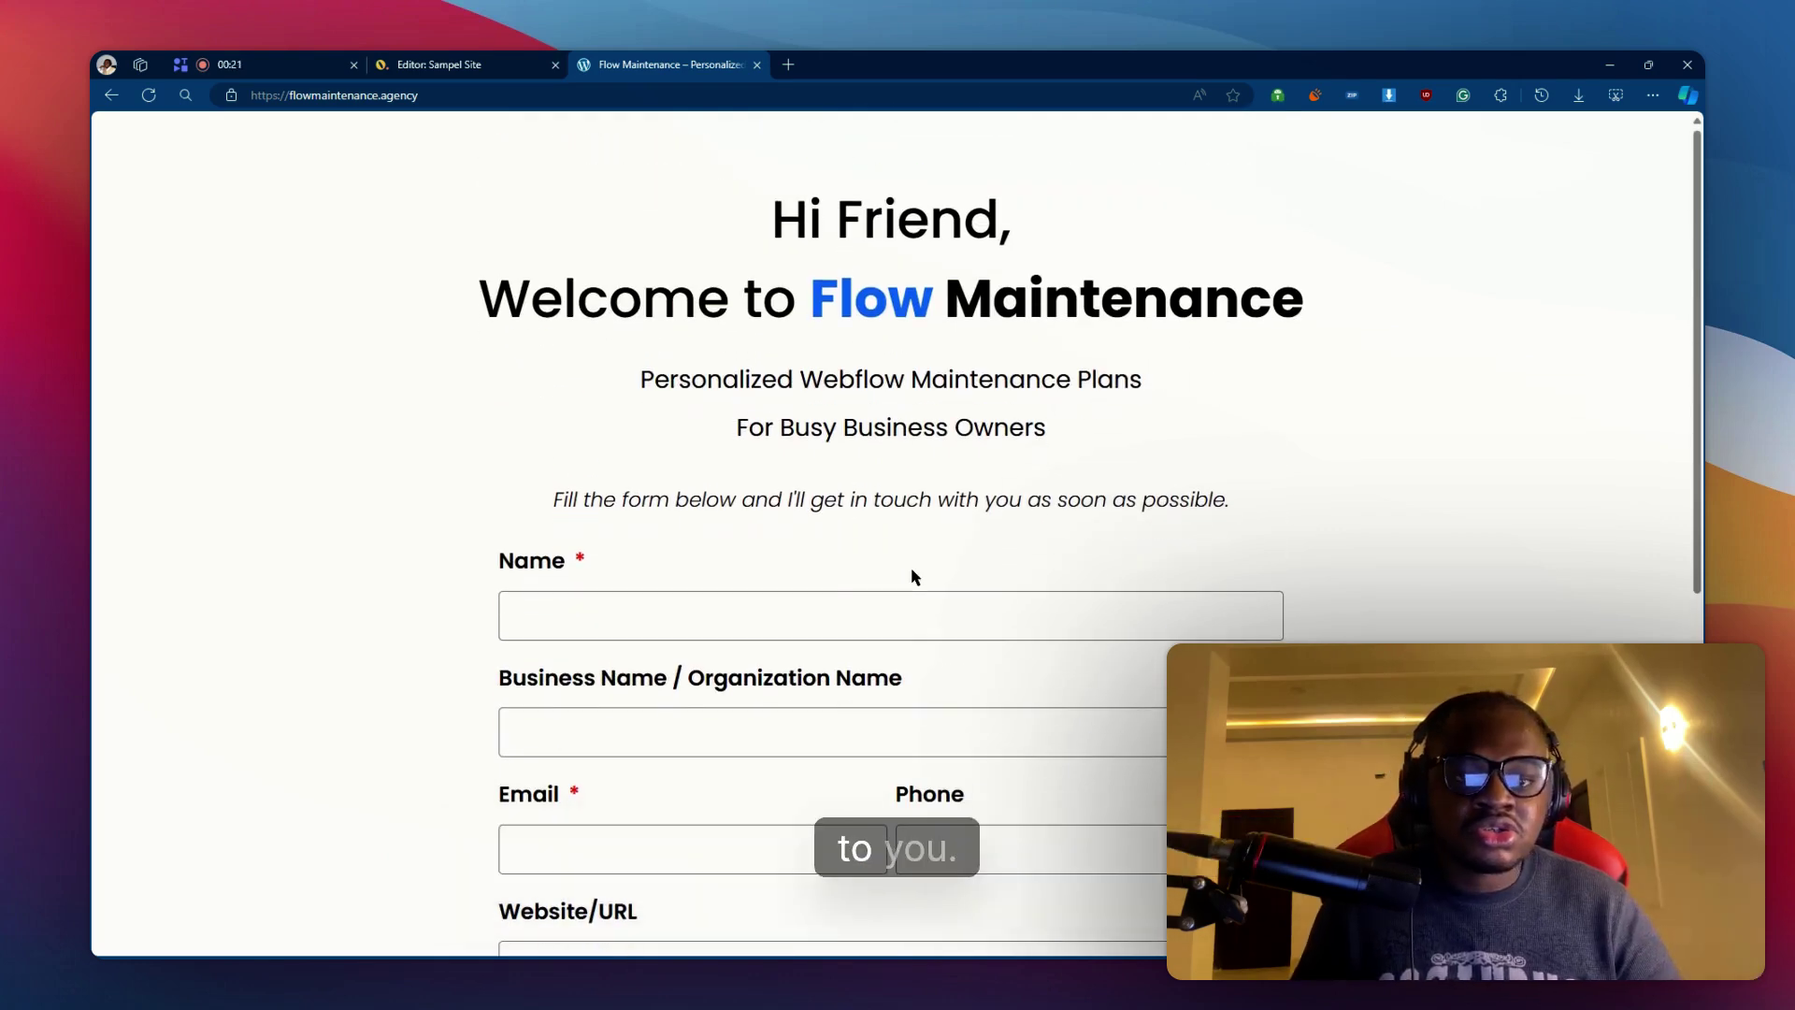